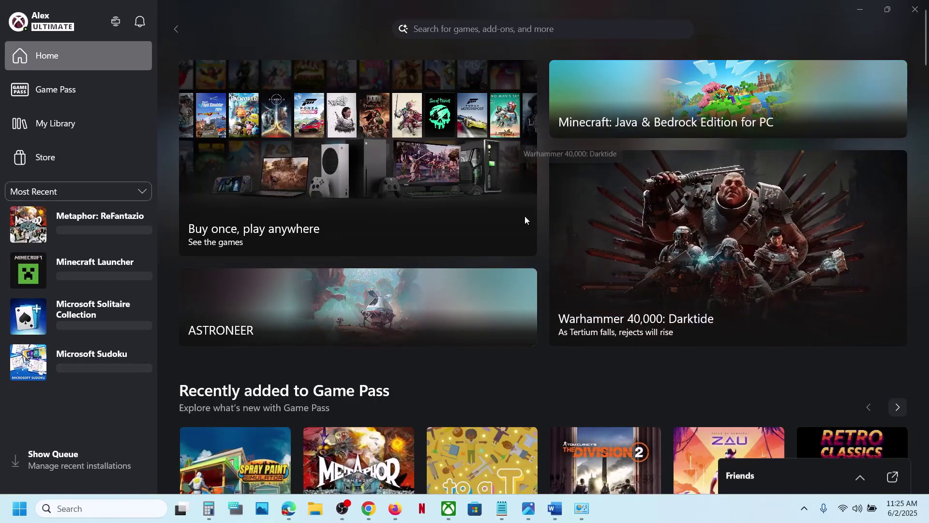
Bring up the screenshot of the Xbox app's 0x80004005 sign-in error
mouse_move(529, 517)
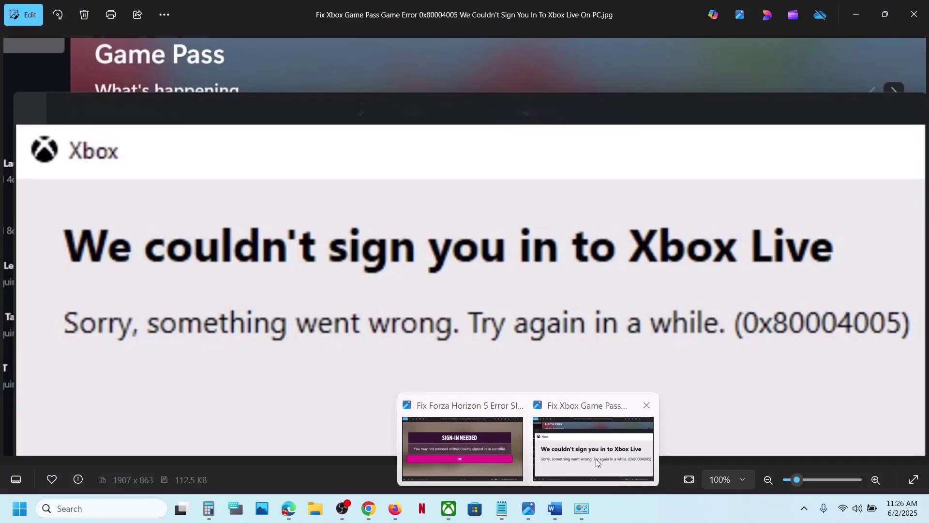
left_click(596, 458)
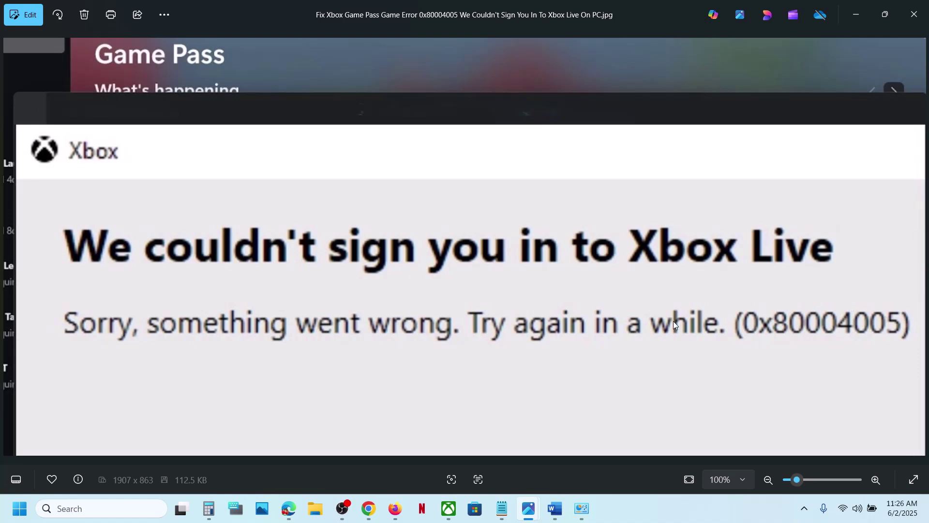
left_click(449, 509)
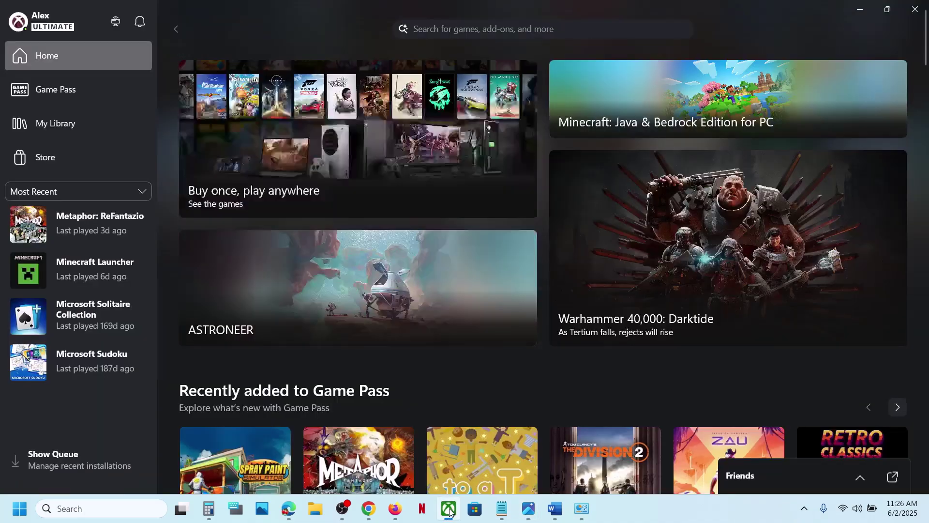
mouse_move(194, 144)
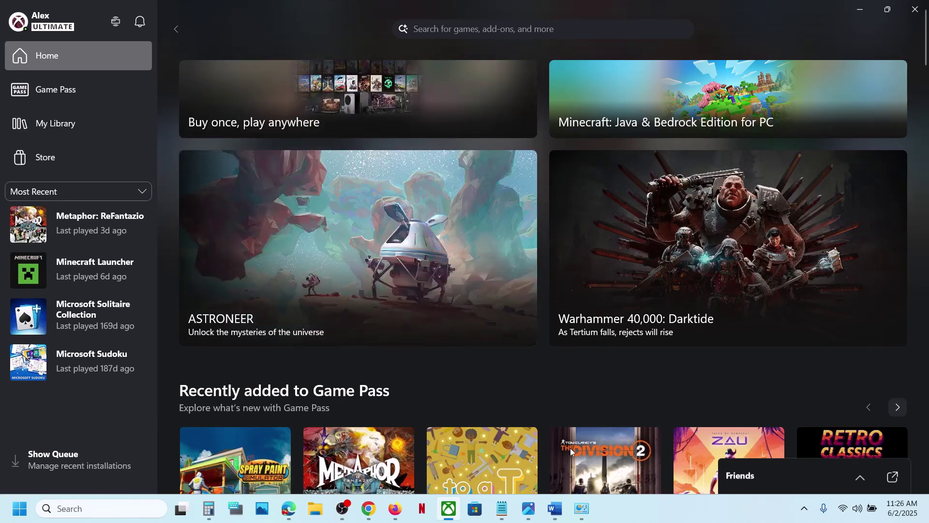
mouse_move(539, 515)
left_click(595, 448)
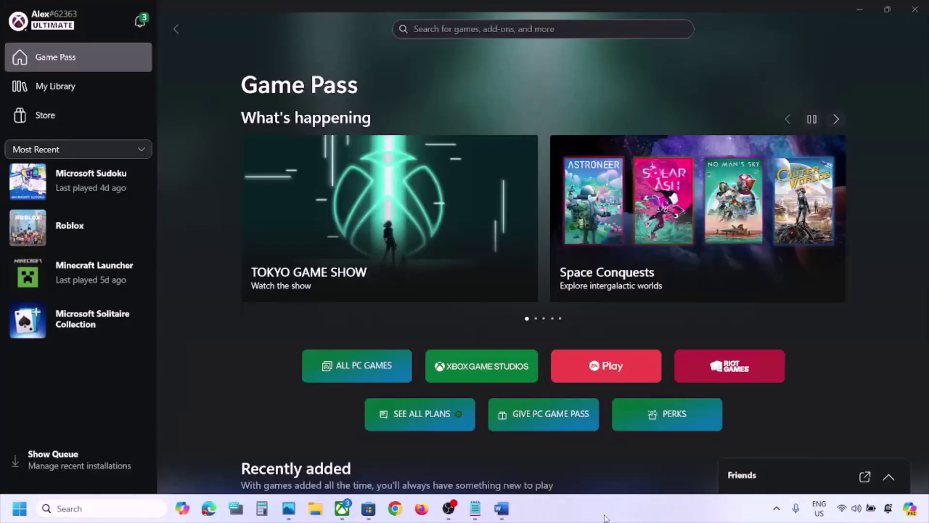
In the Word notes, highlight 'Check for outage' and select the xbox-live-status link
left_click(502, 508)
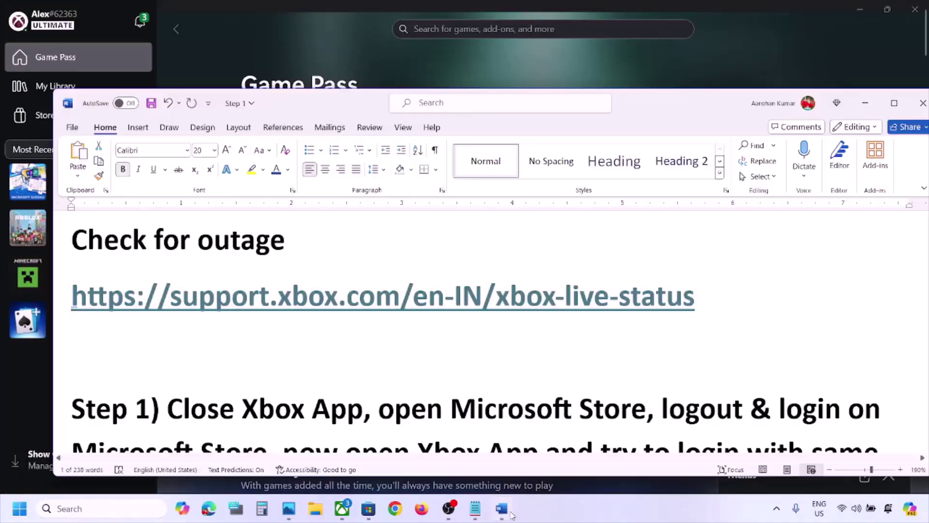
left_click_drag(82, 240, 310, 244)
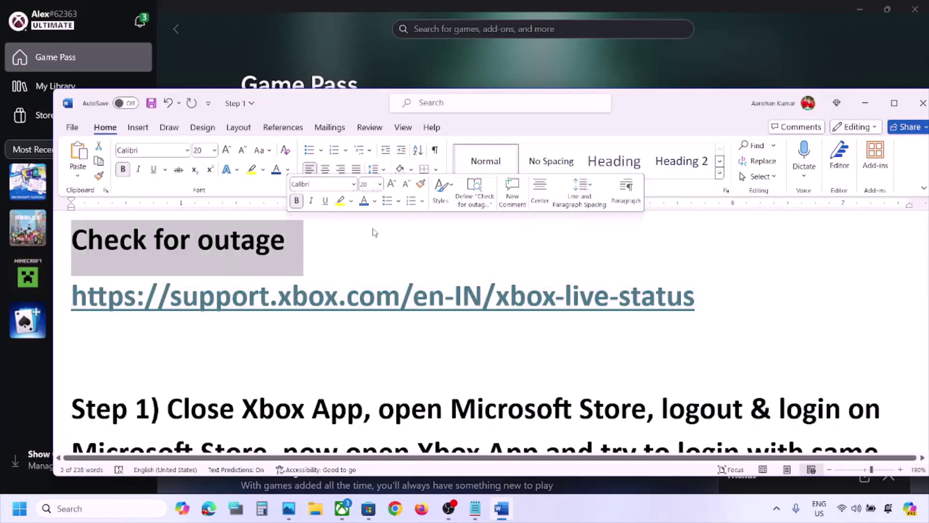
left_click_drag(702, 295, 184, 312)
key("ctrl+c")
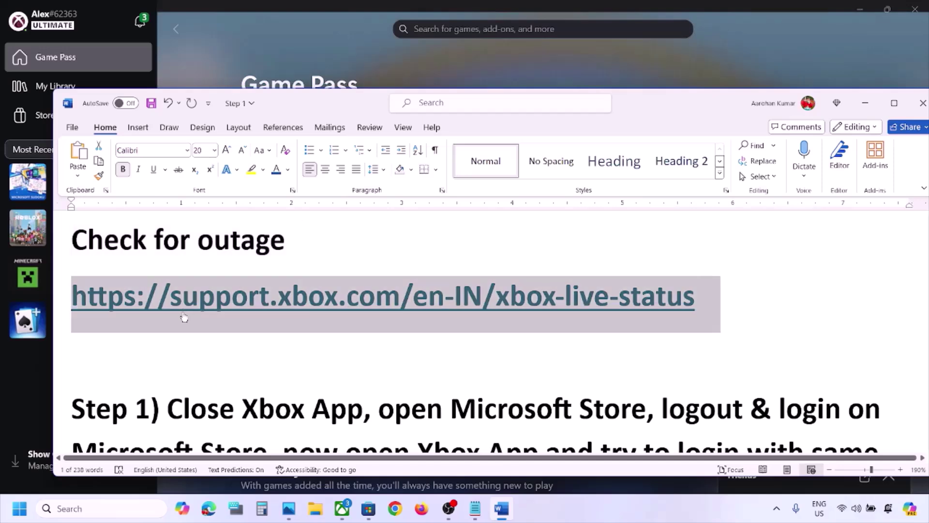
Paste the xbox-live-status URL into Chrome and load the Xbox Status page
left_click(395, 509)
key("ctrl+v")
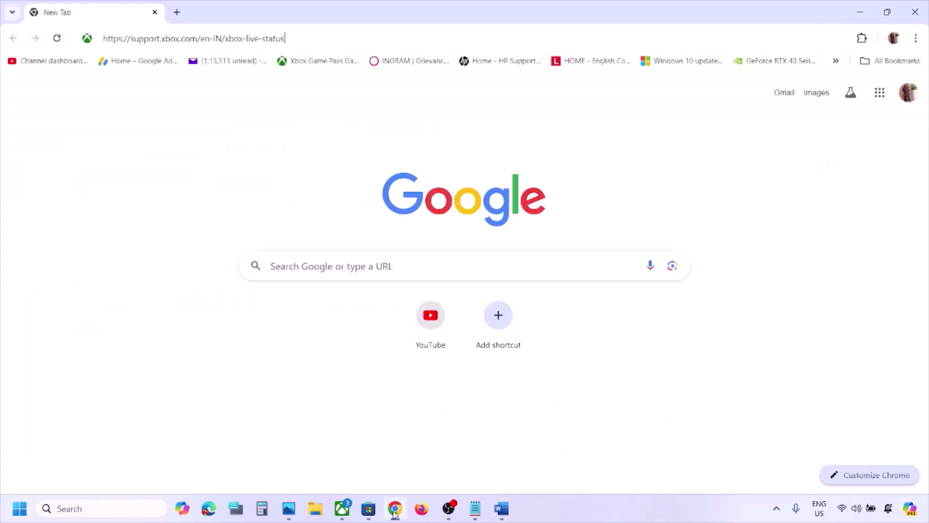
key("Return")
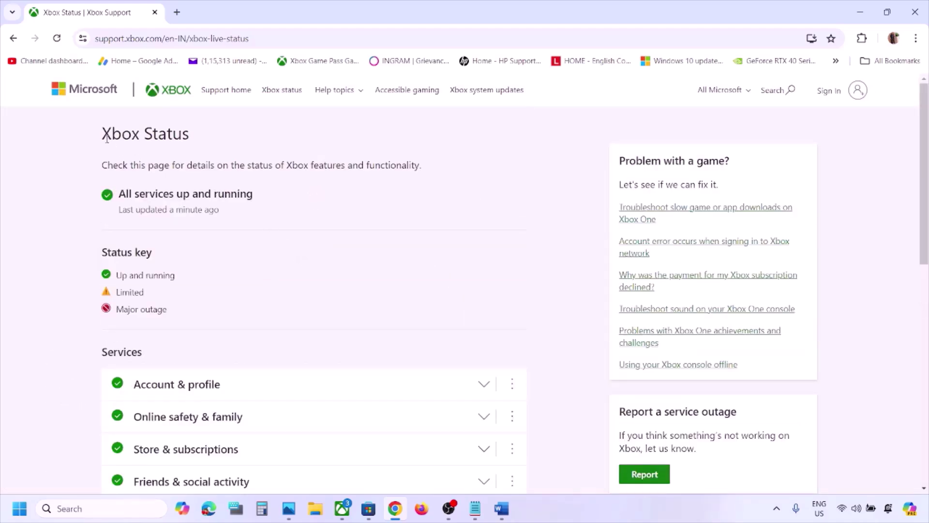
Review the Xbox Status page's heading, status labels and all-services-running message
left_click_drag(104, 136, 196, 139)
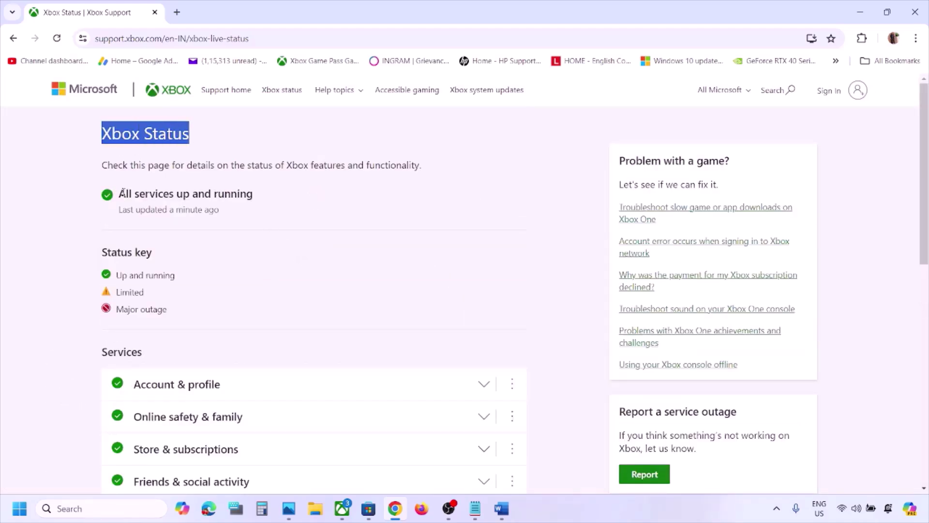
left_click_drag(123, 193, 272, 197)
scroll(272, 197, "down", 5)
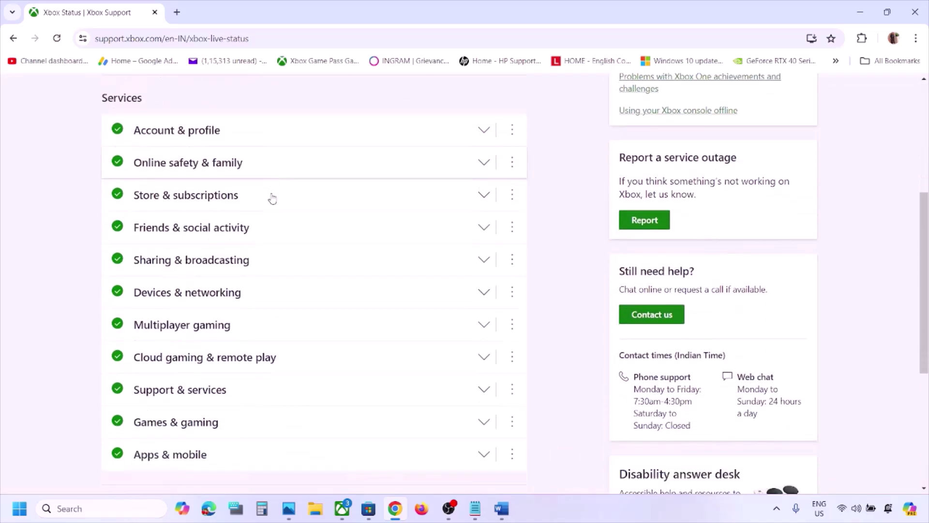
scroll(270, 199, "up", 1)
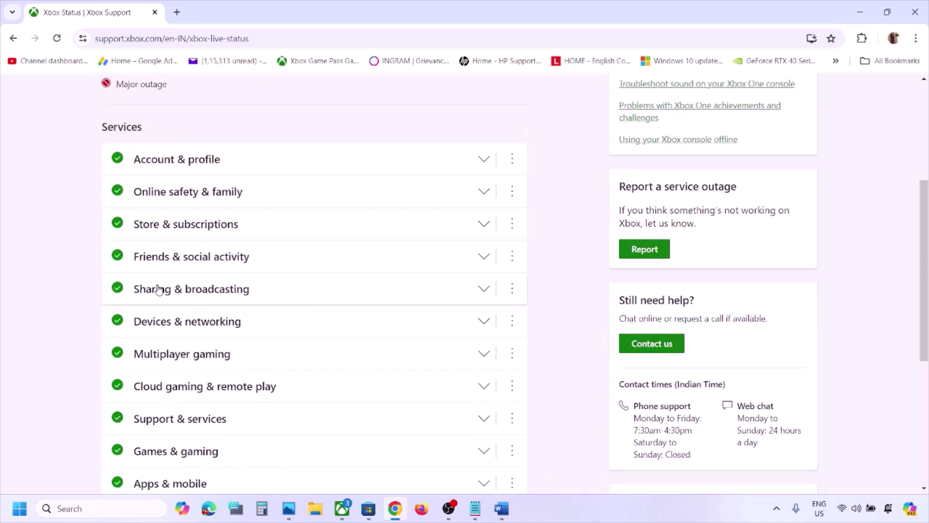
scroll(158, 305, "down", 1)
scroll(166, 401, "up", 4)
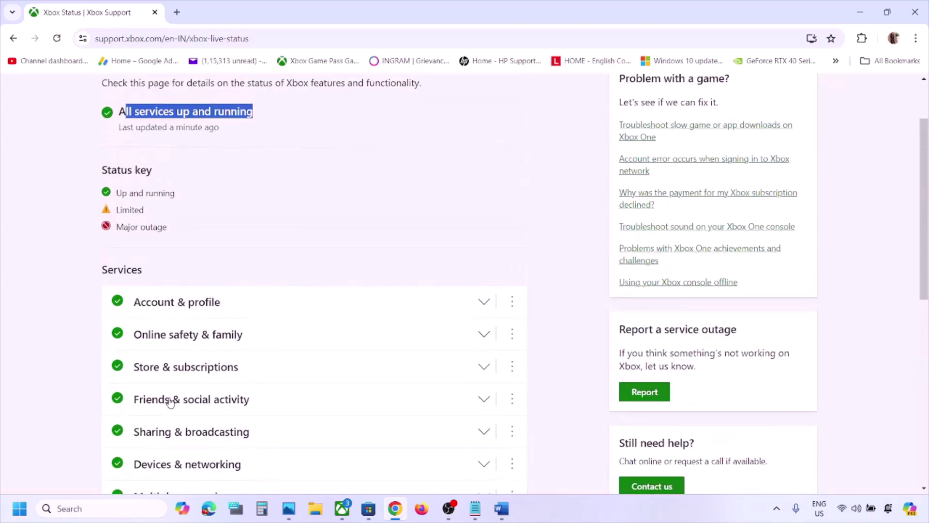
scroll(170, 402, "up", 1)
left_click_drag(115, 257, 156, 258)
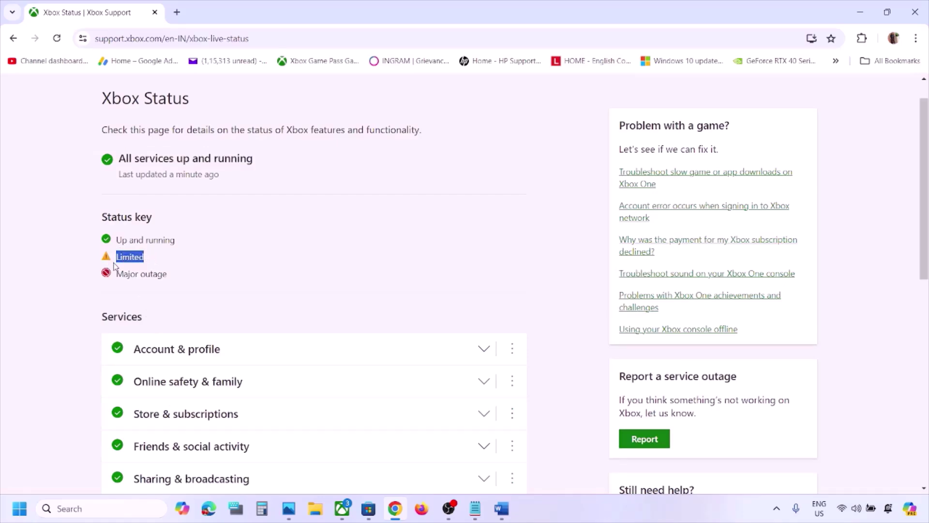
scroll(179, 182, "down", 3)
scroll(182, 363, "up", 2)
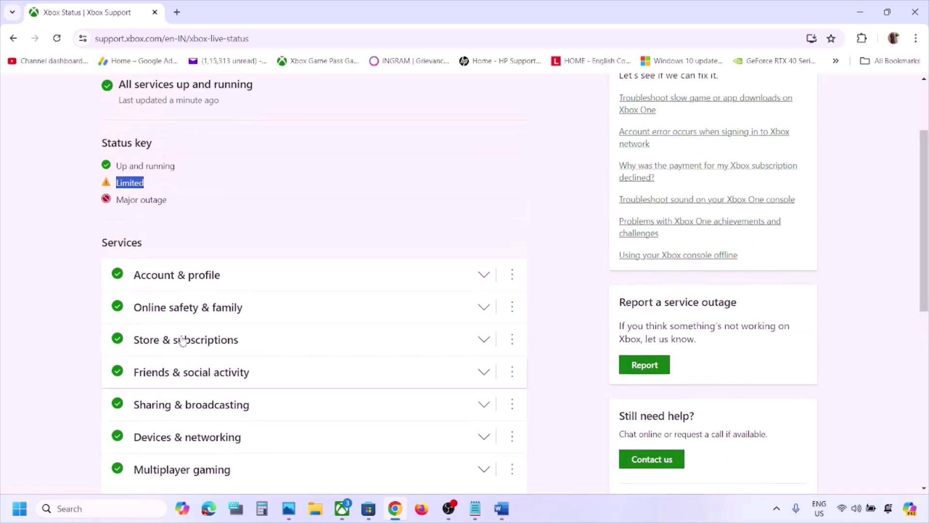
left_click_drag(116, 200, 171, 201)
scroll(193, 203, "down", 2)
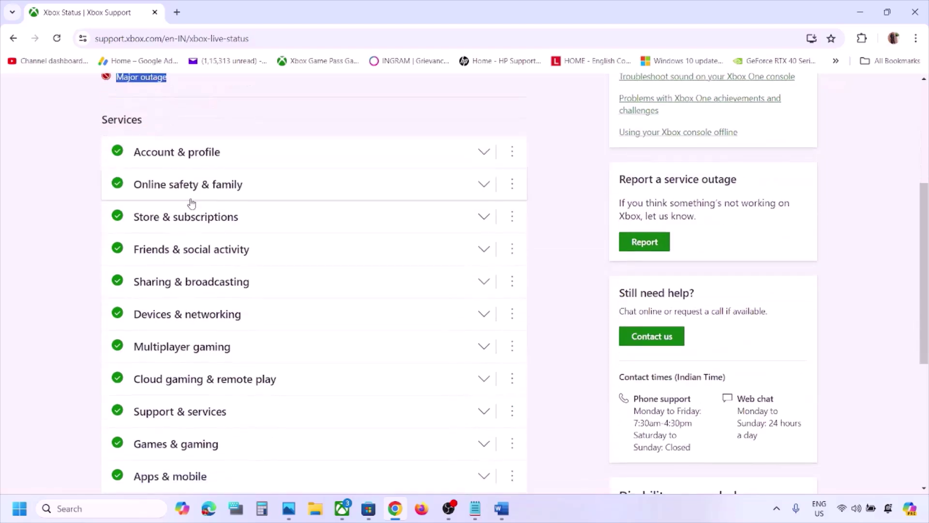
scroll(225, 268, "up", 4)
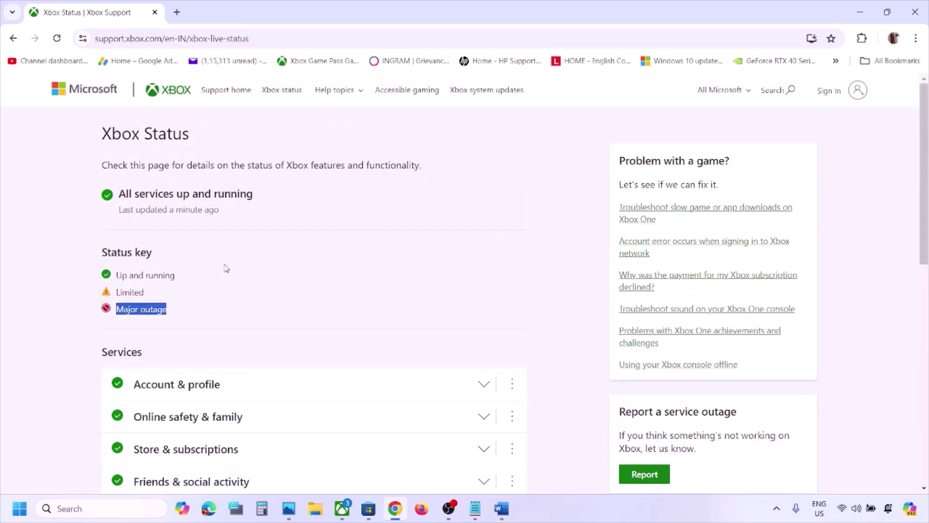
scroll(224, 267, "down", 4)
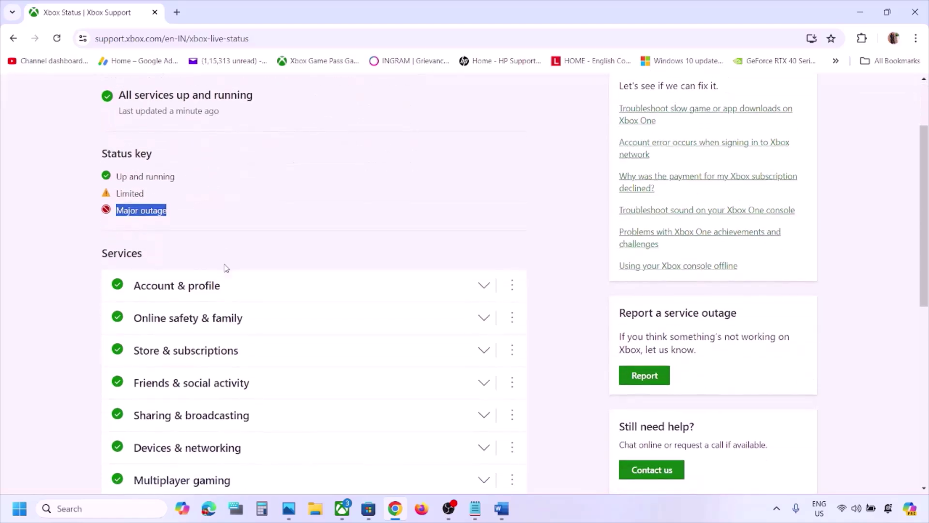
scroll(226, 270, "down", 1)
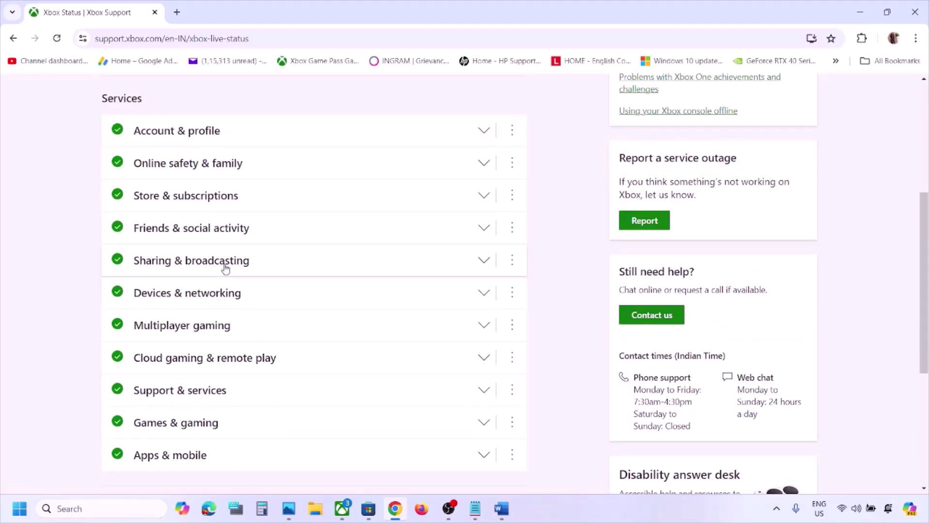
scroll(225, 268, "up", 5)
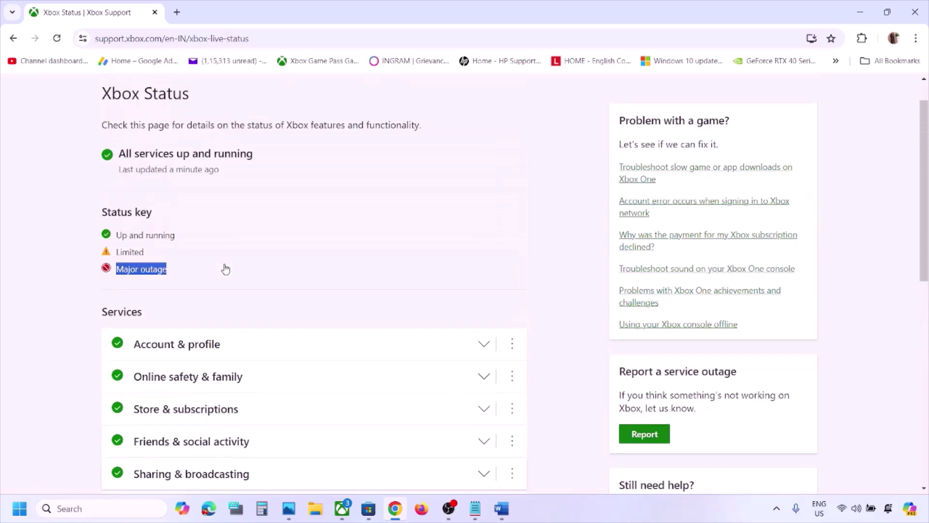
left_click_drag(125, 196, 278, 195)
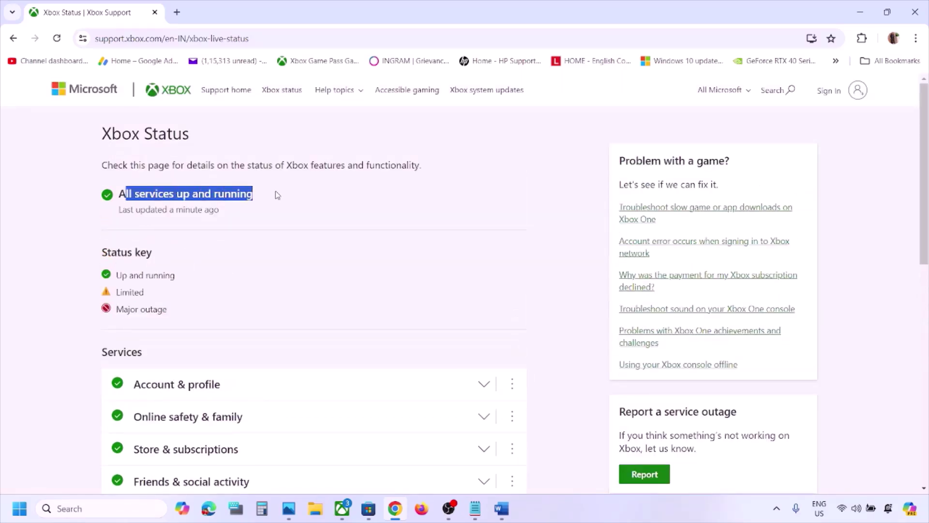
Check Step 1 in the Word notes, then sign out of the Xbox account
left_click(502, 511)
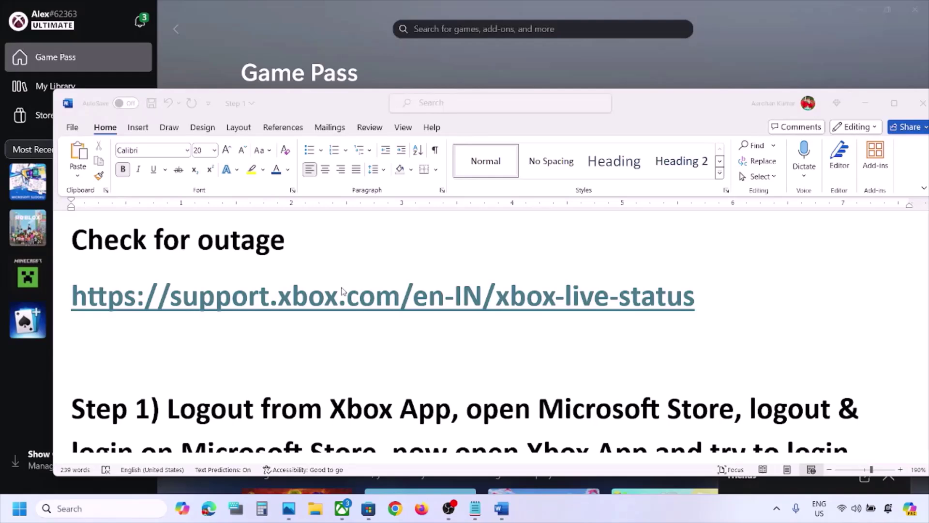
scroll(342, 291, "down", 3)
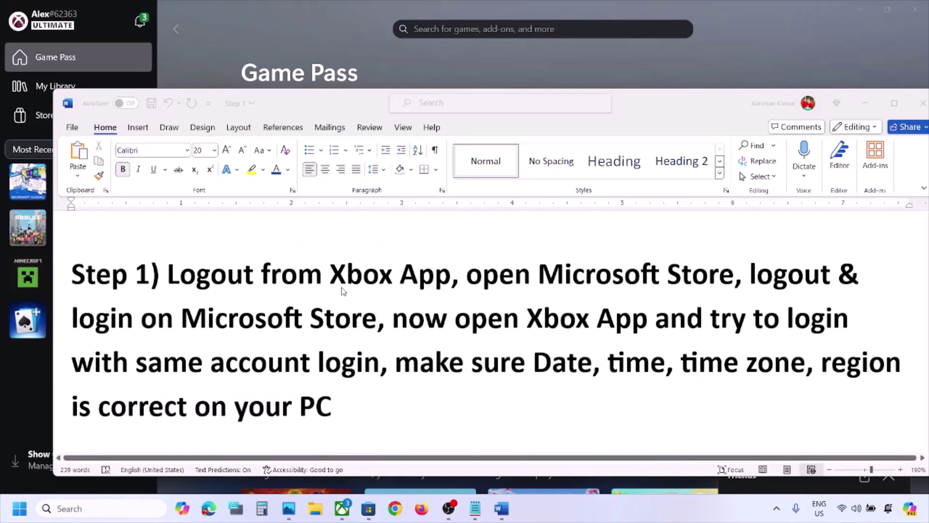
left_click(276, 57)
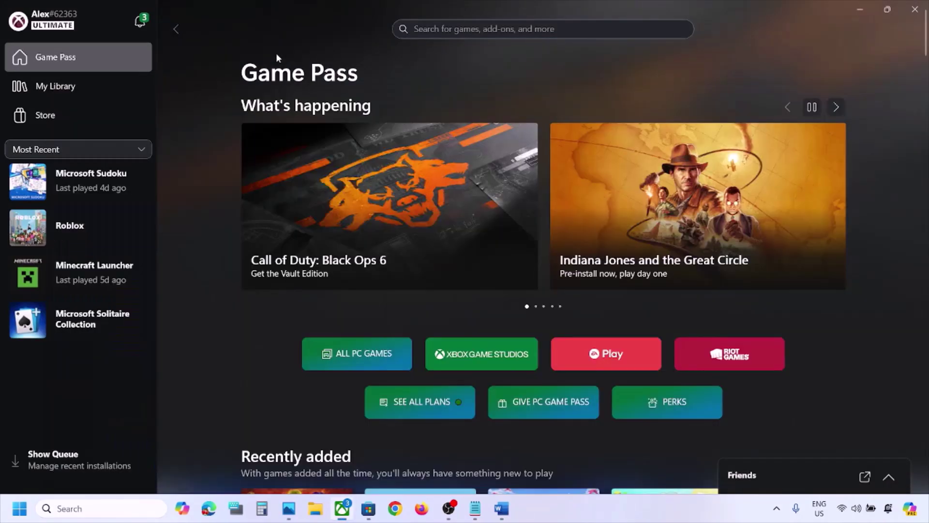
left_click(65, 26)
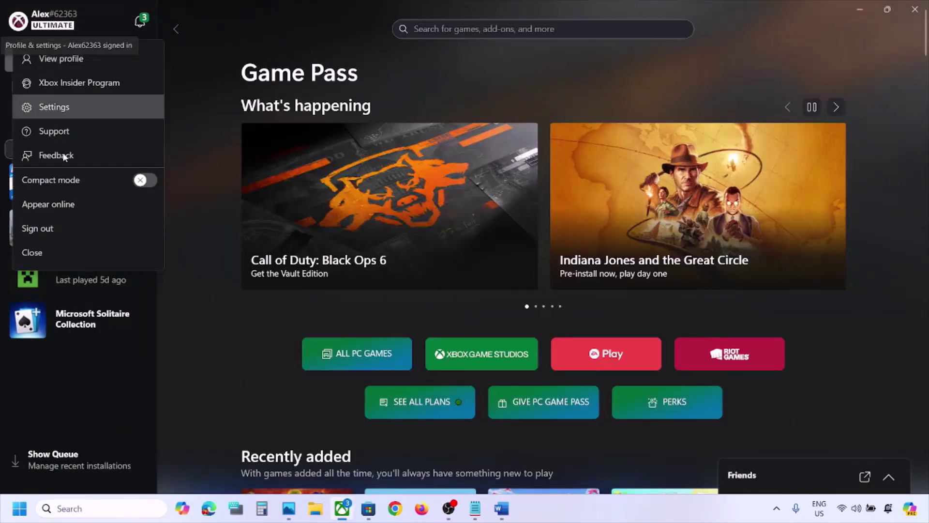
left_click(49, 228)
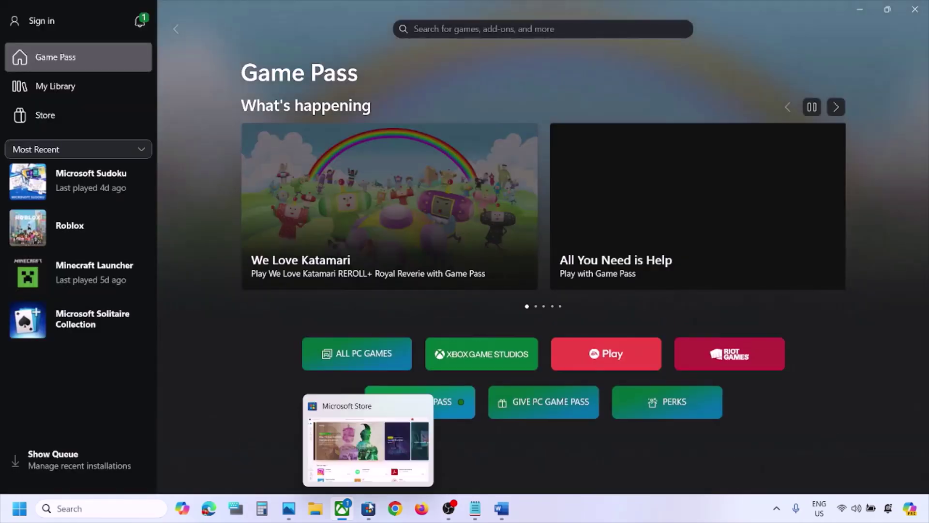
Quit the Xbox app completely from its hidden tray icon menu
left_click(369, 508)
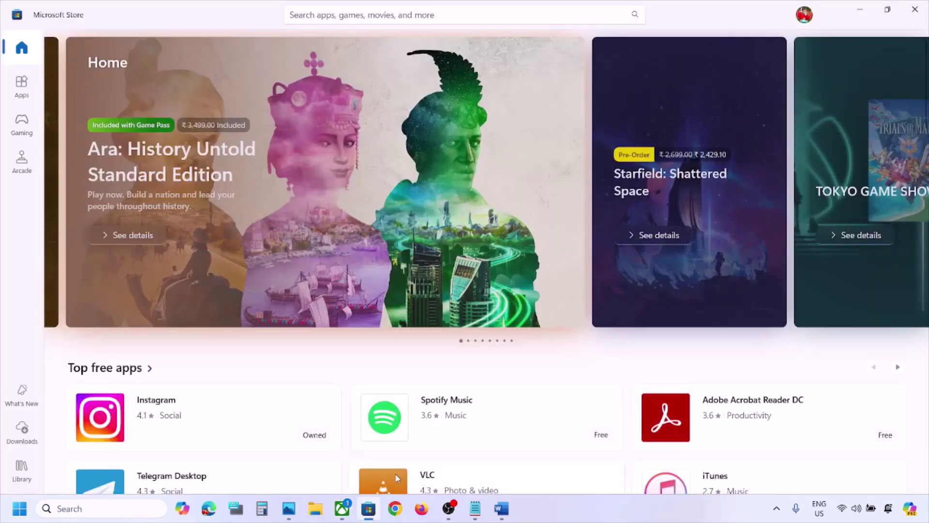
left_click(342, 509)
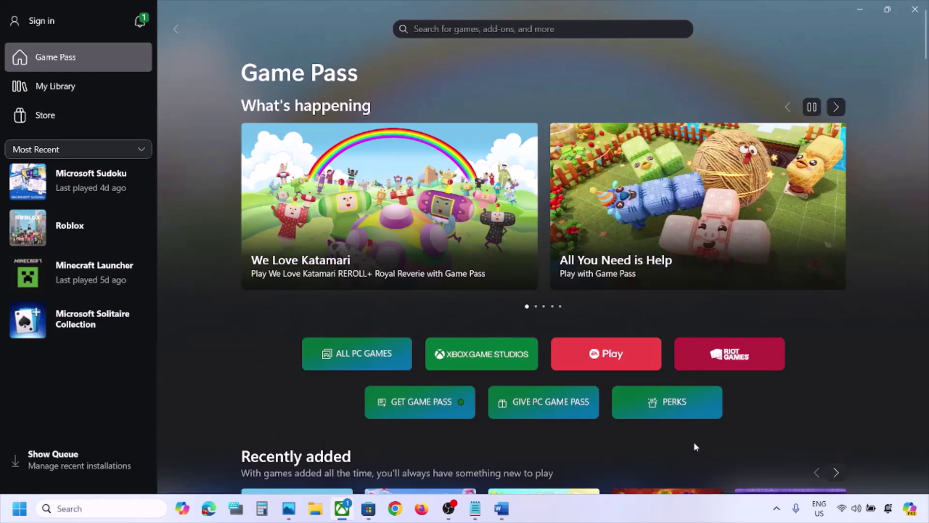
left_click(777, 509)
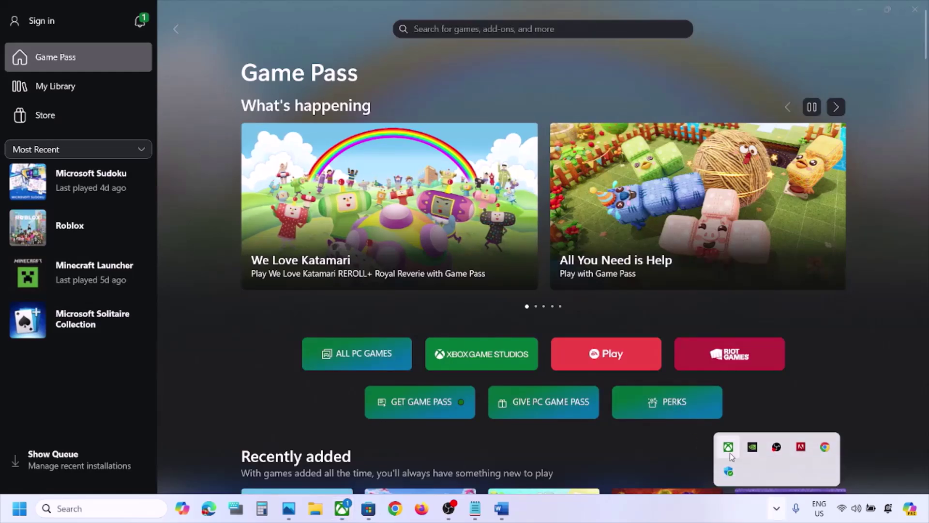
right_click(728, 447)
left_click(759, 444)
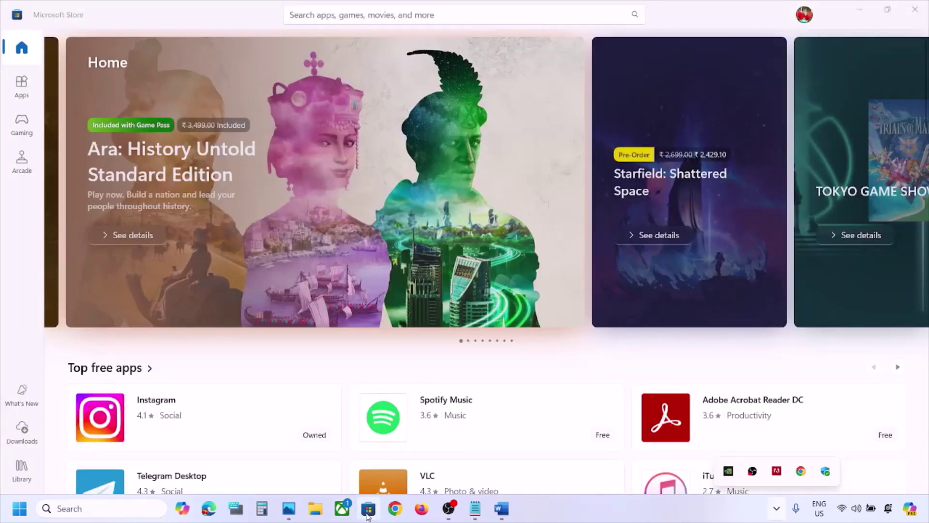
Sign out of Microsoft Store, then sign back in with the same account and enter the PIN
left_click(368, 516)
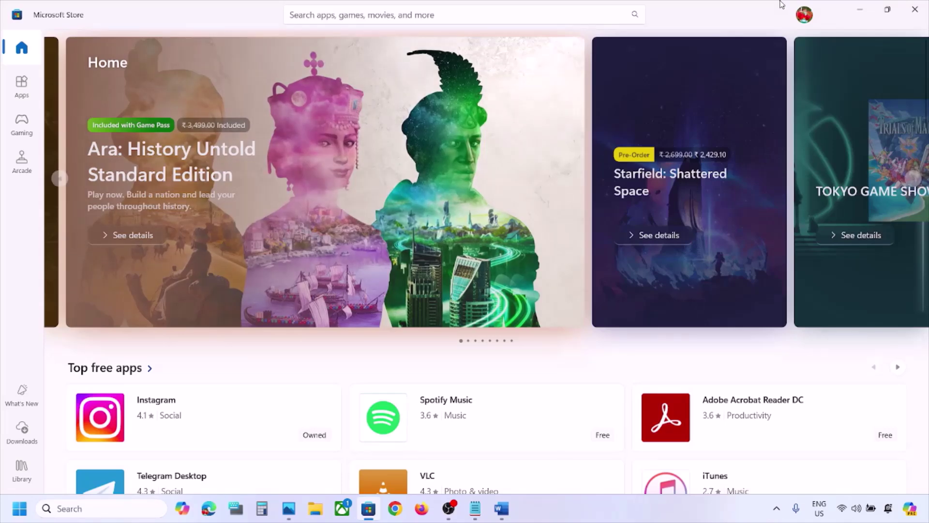
left_click(805, 14)
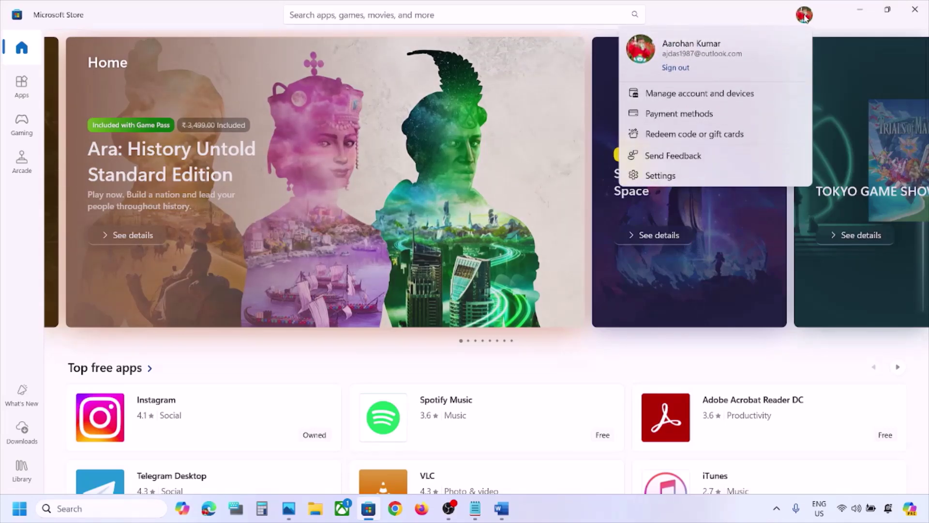
left_click(673, 67)
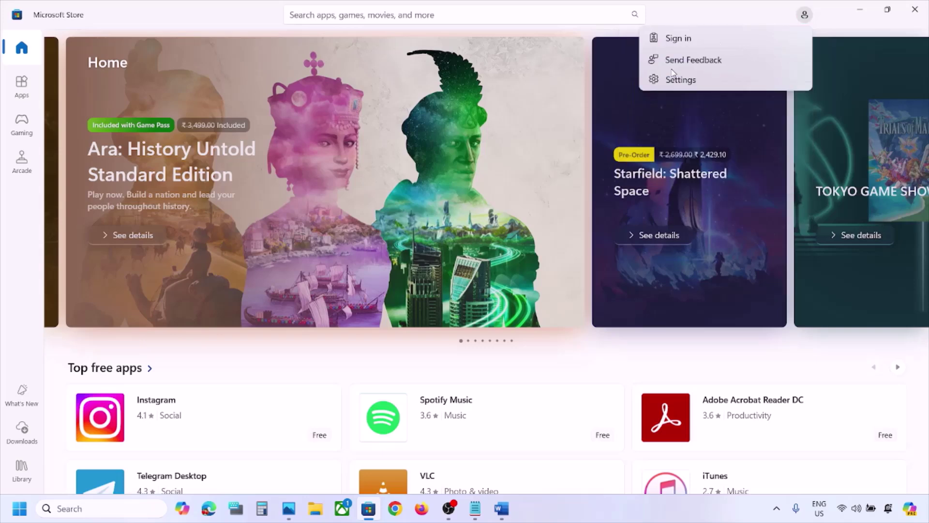
left_click(700, 39)
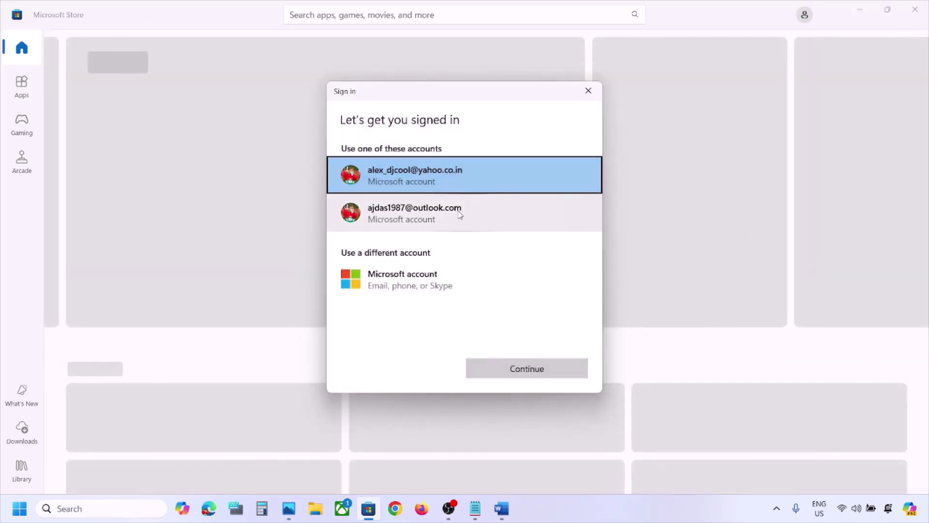
left_click(459, 215)
left_click(533, 371)
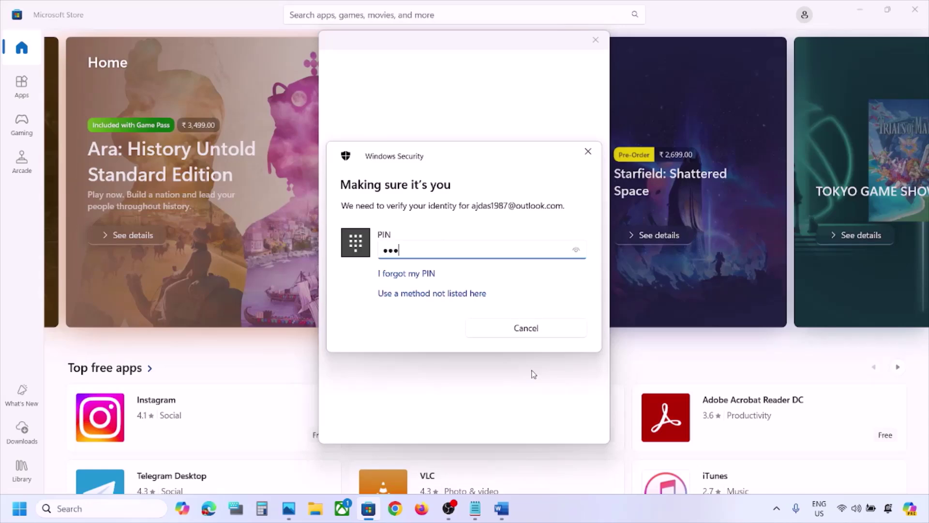
type("0")
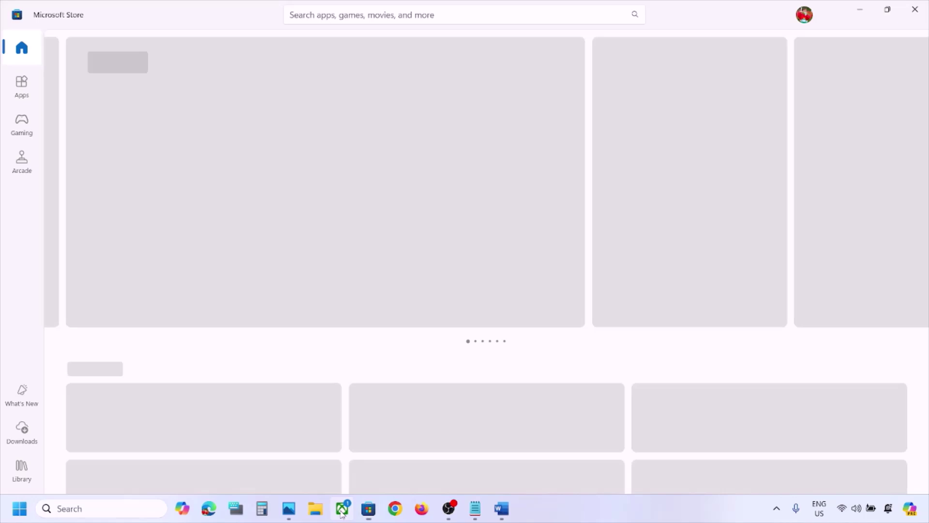
Start Xbox app sign-in and pick the same account used in the Store, per the notes
left_click(342, 514)
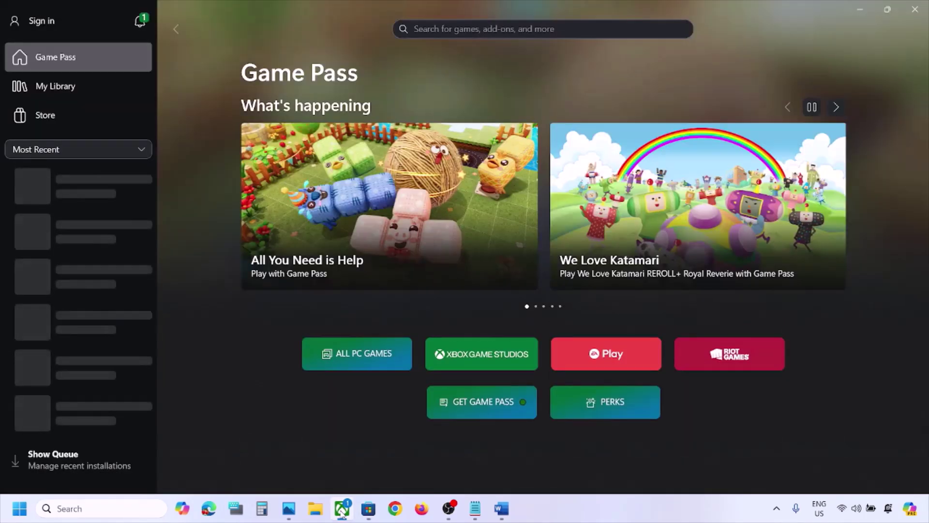
left_click(41, 21)
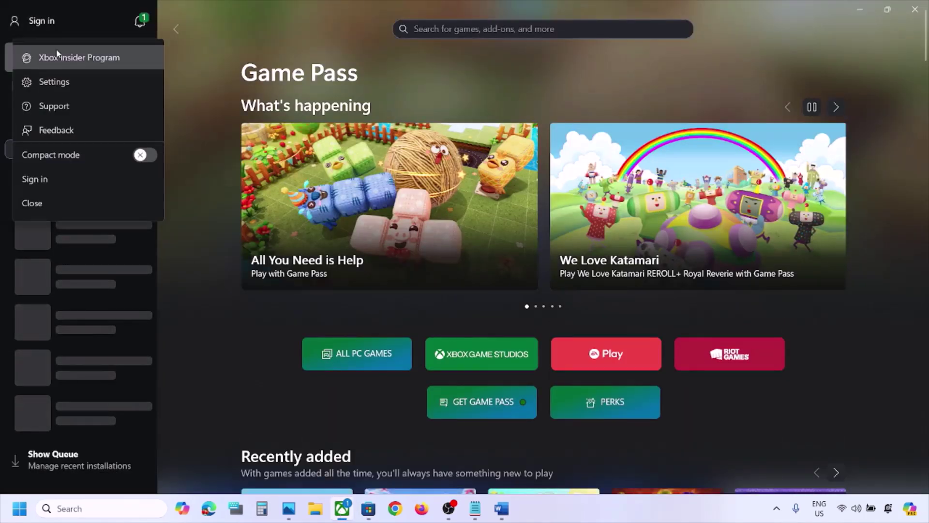
left_click(53, 189)
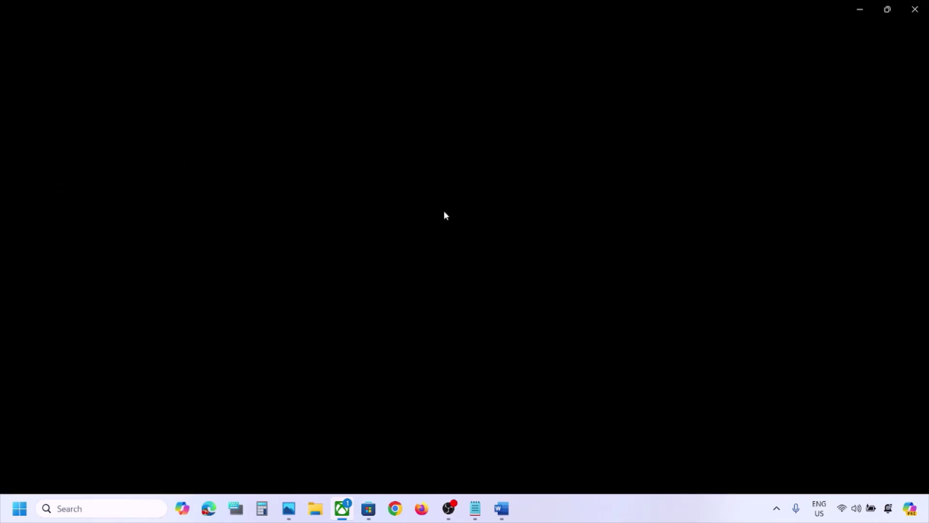
left_click(504, 508)
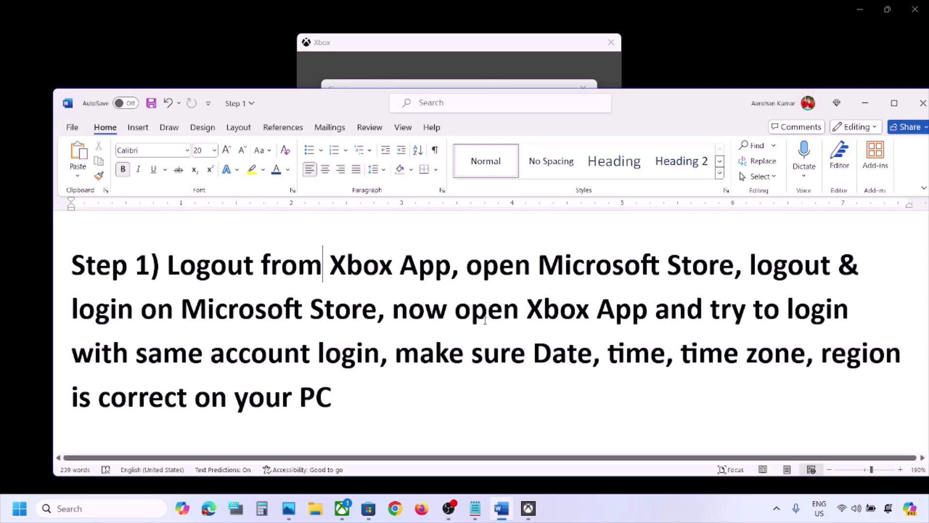
left_click_drag(72, 353, 381, 354)
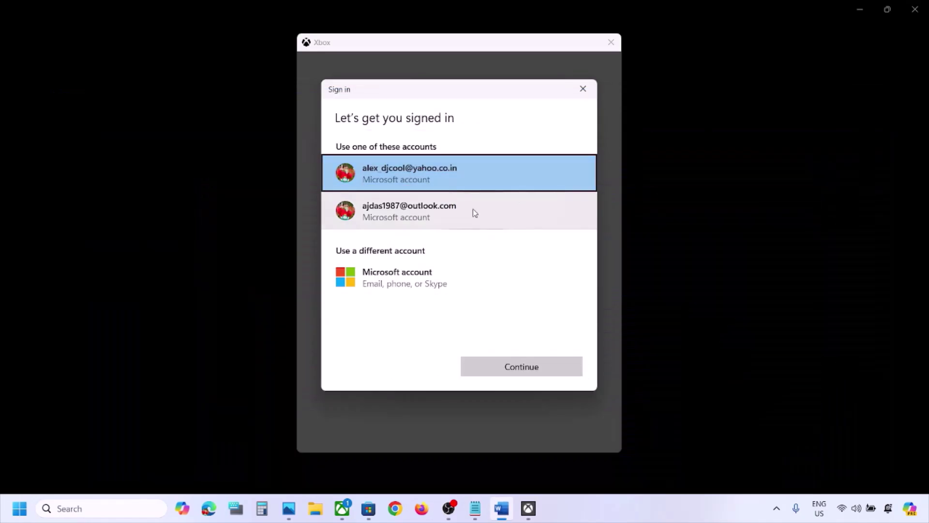
left_click(446, 211)
left_click(545, 372)
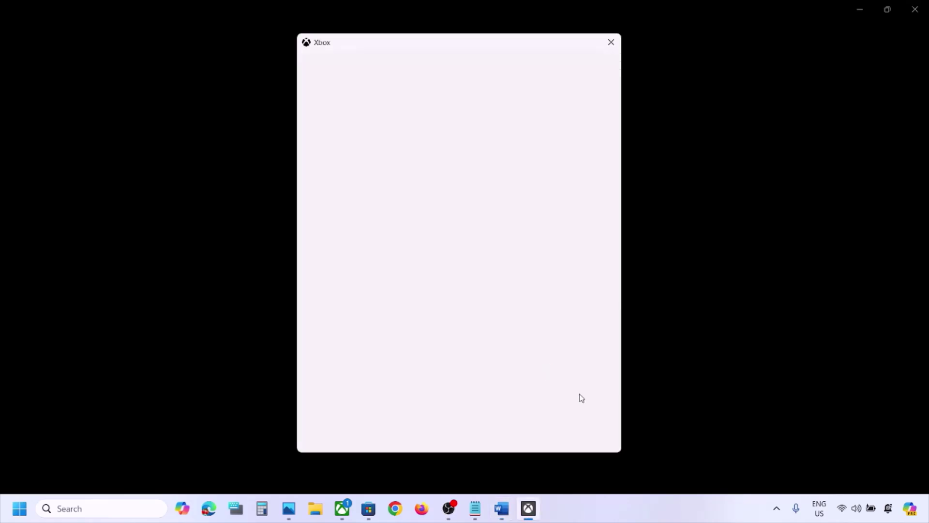
Highlight the date, time and region note, then finish signing in to the Xbox app
left_click(502, 508)
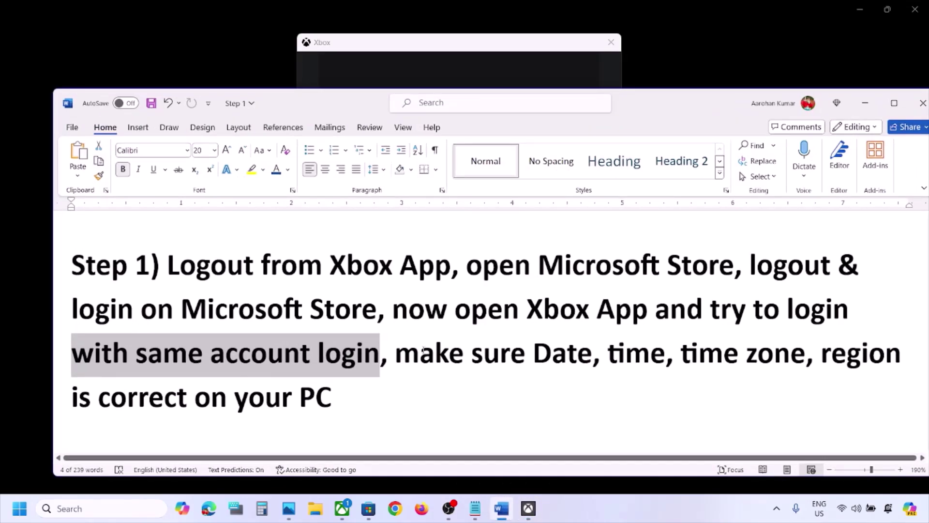
left_click_drag(397, 353, 331, 398)
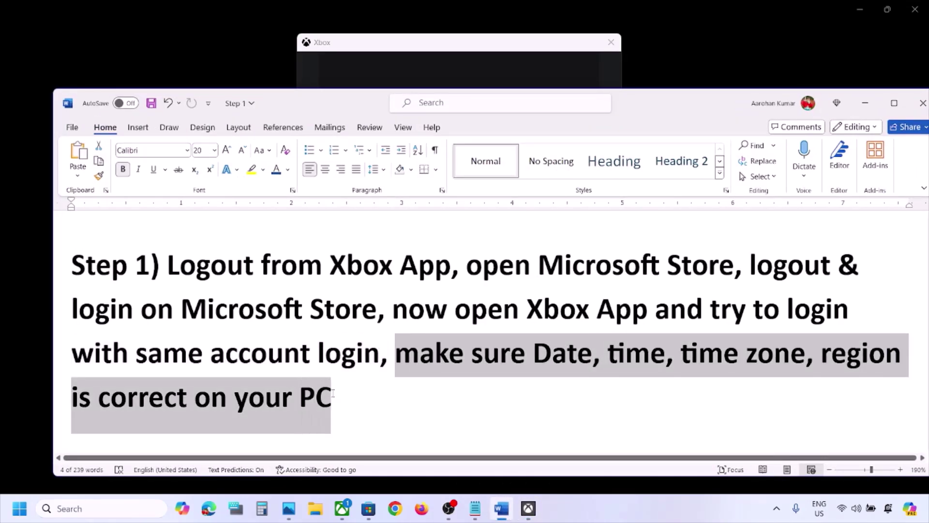
left_click(866, 103)
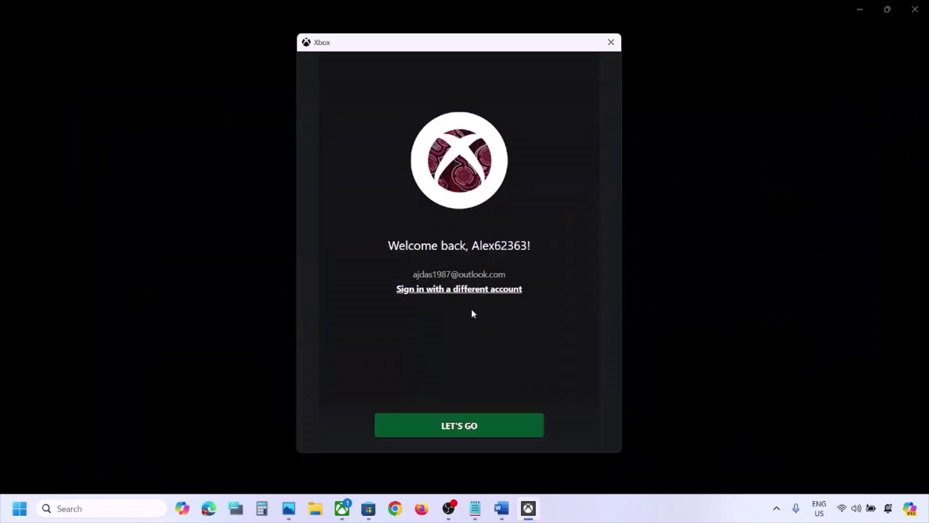
left_click(470, 429)
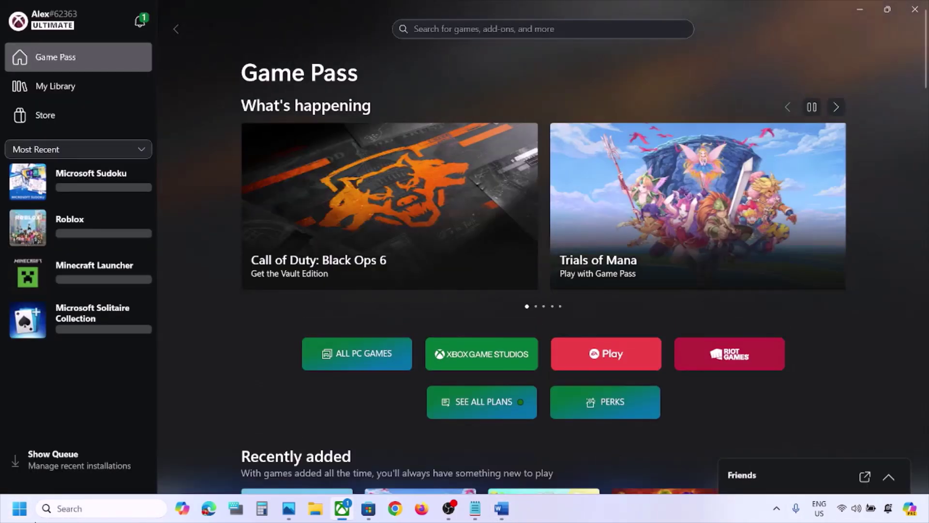
Sync the clock with the time server under Settings > Time & language > Date & time
left_click(20, 509)
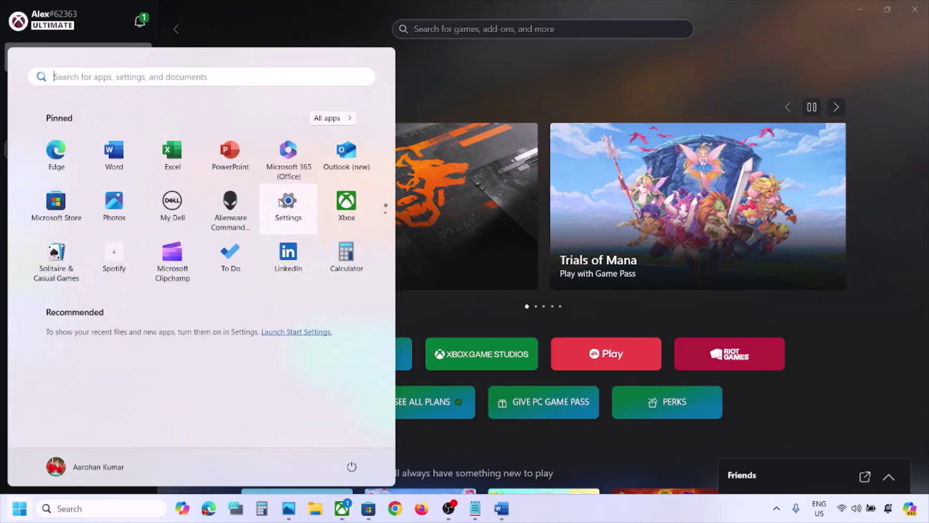
left_click(282, 203)
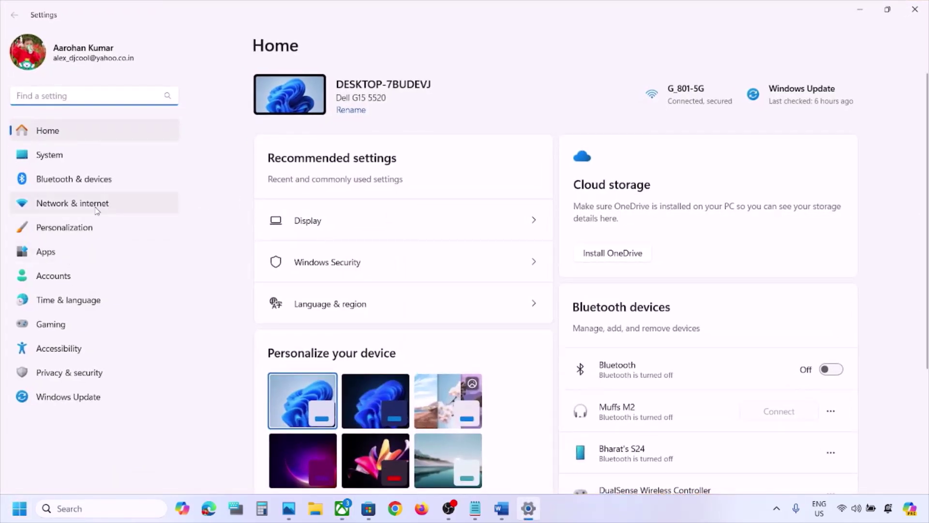
left_click(62, 303)
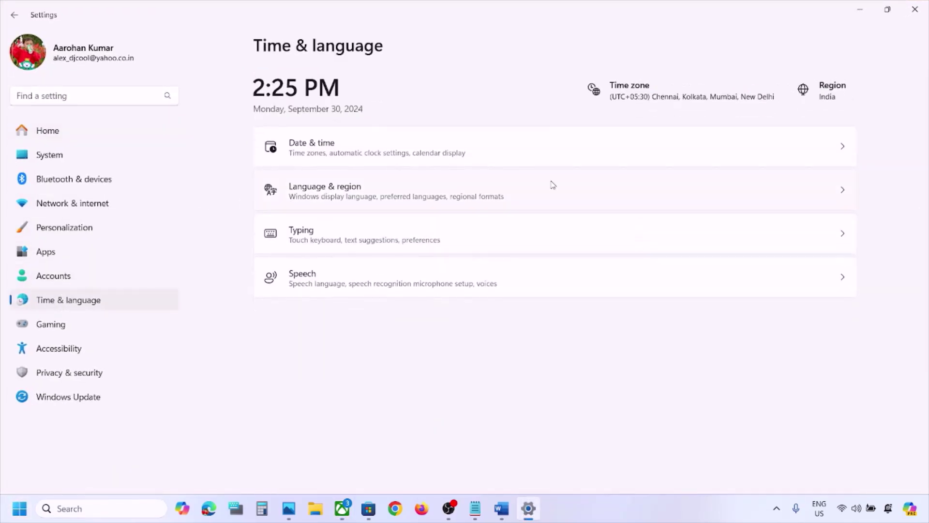
left_click(616, 142)
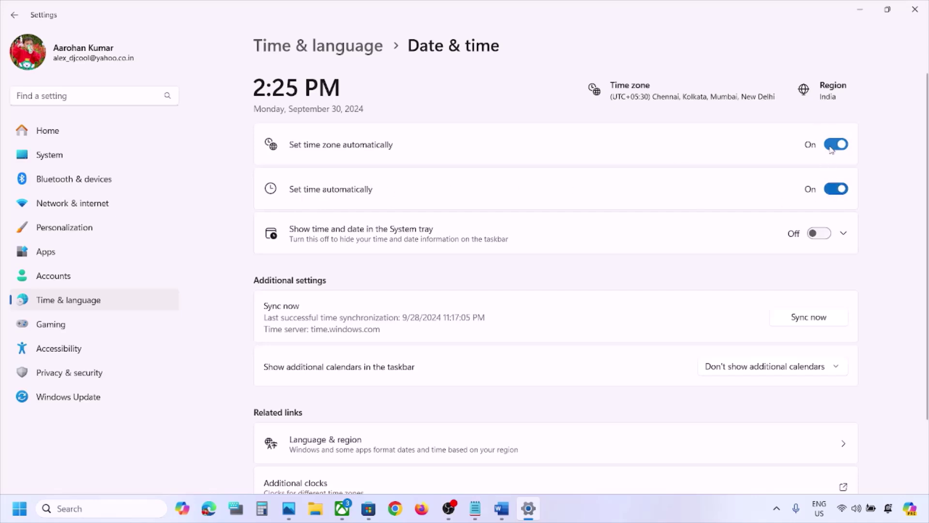
scroll(828, 190, "down", 2)
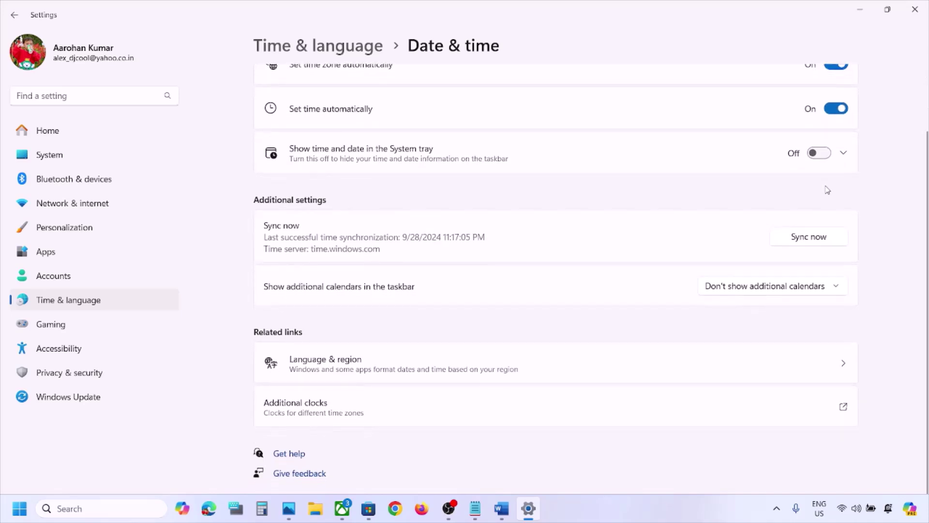
left_click(814, 239)
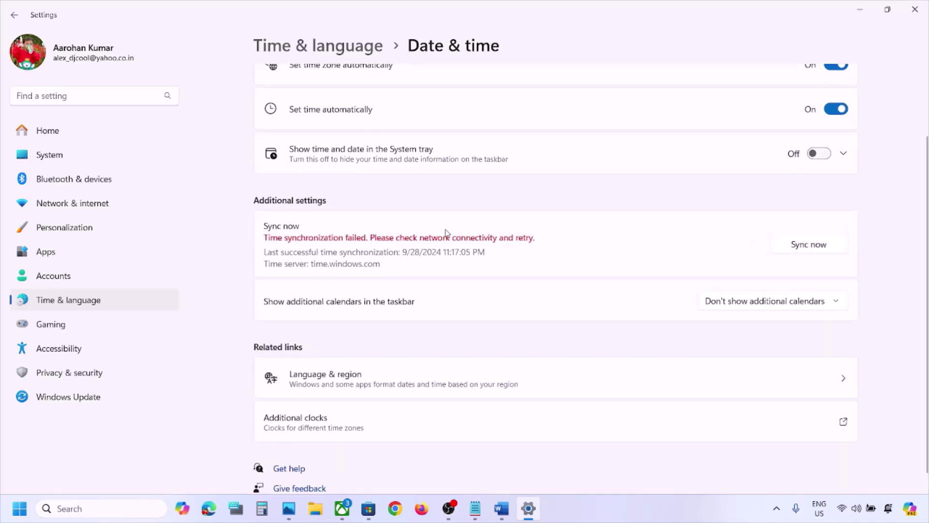
left_click(812, 250)
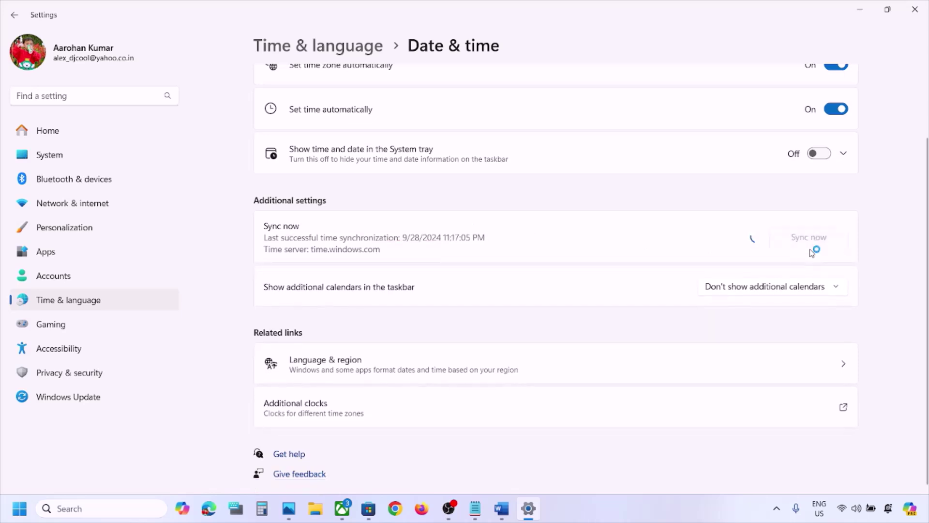
Keep India as the country or region under Language & region, then close Settings
left_click(101, 304)
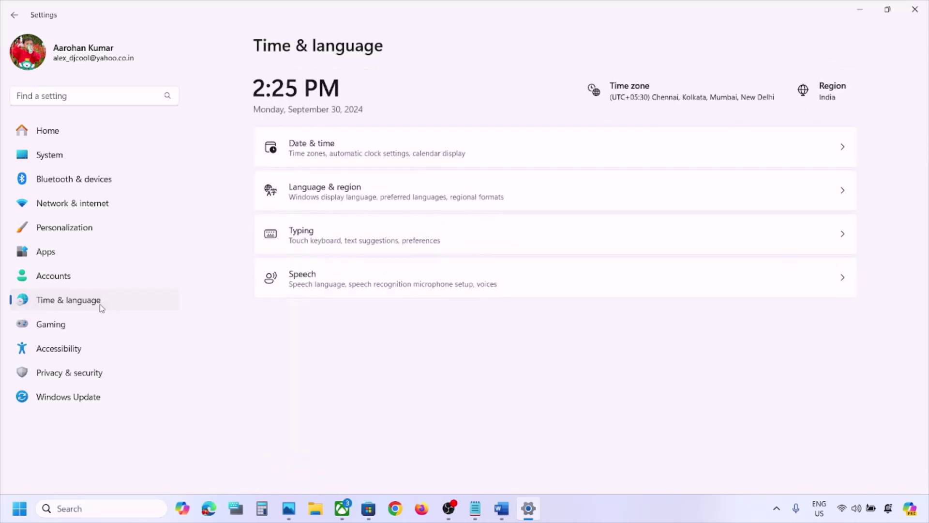
left_click(348, 205)
scroll(649, 266, "down", 3)
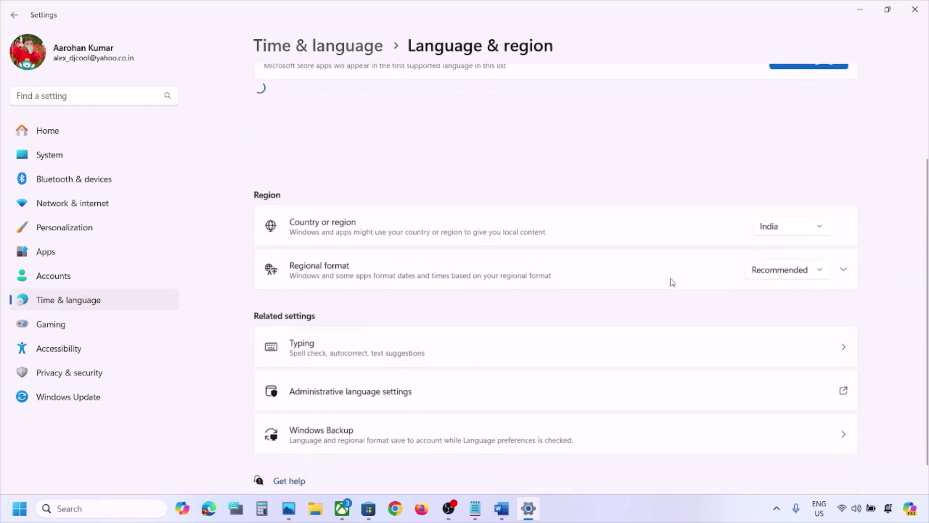
left_click(796, 229)
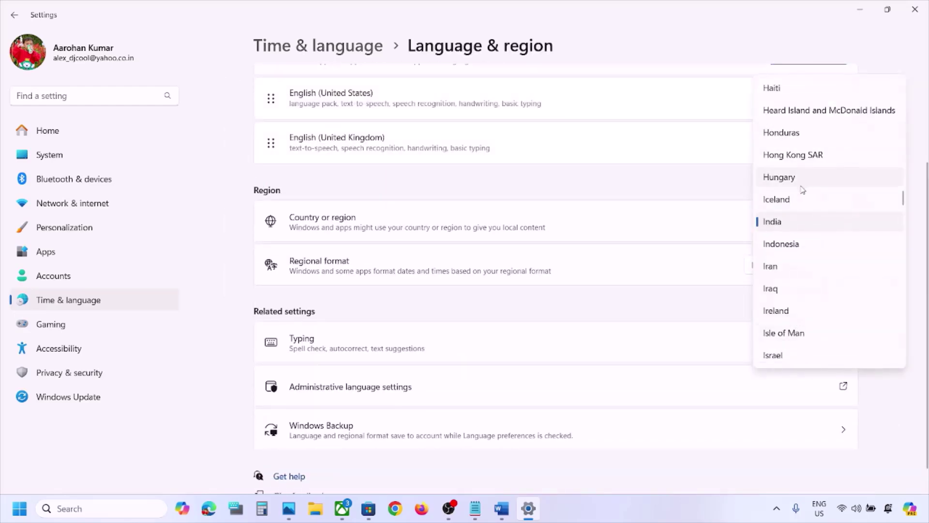
left_click(790, 222)
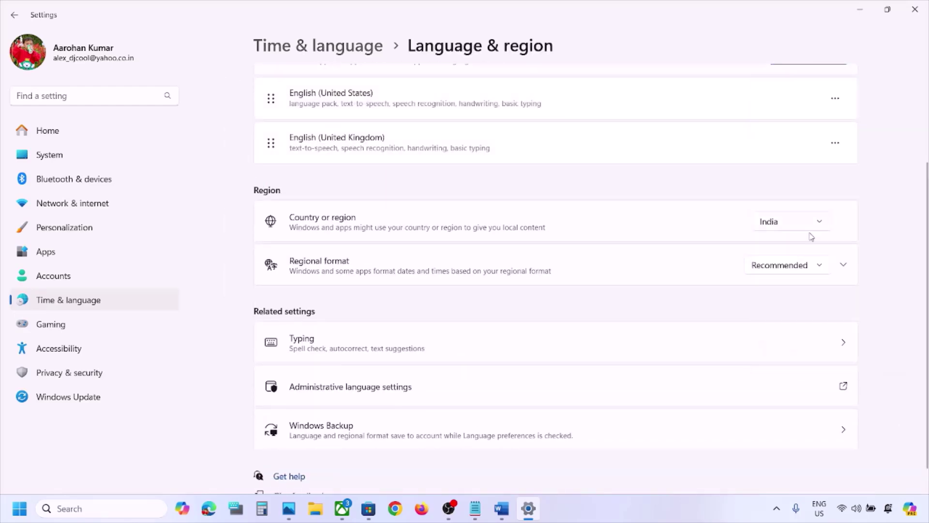
left_click(915, 9)
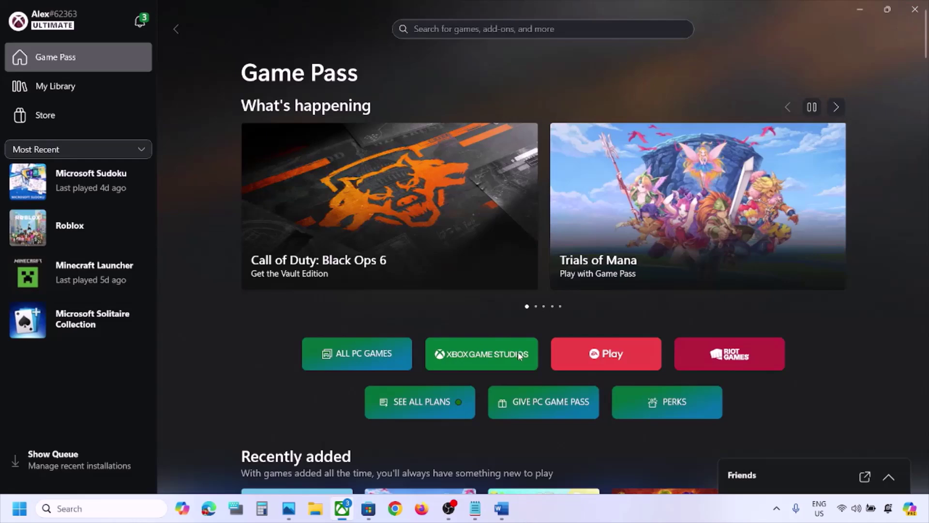
Highlight the Step 2 note about removing the Microsoft account, then open Settings with Win+I
left_click(502, 508)
scroll(400, 310, "down", 3)
scroll(400, 309, "down", 1)
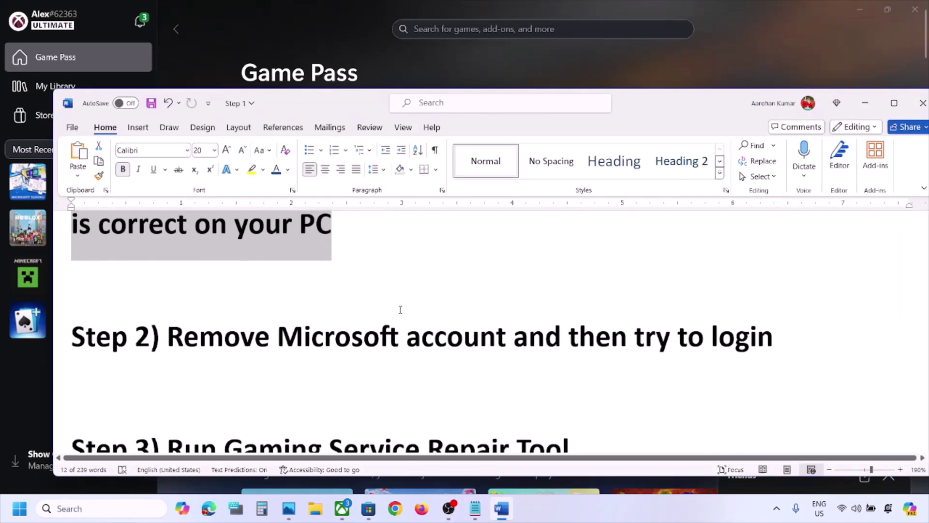
left_click_drag(222, 346, 713, 325)
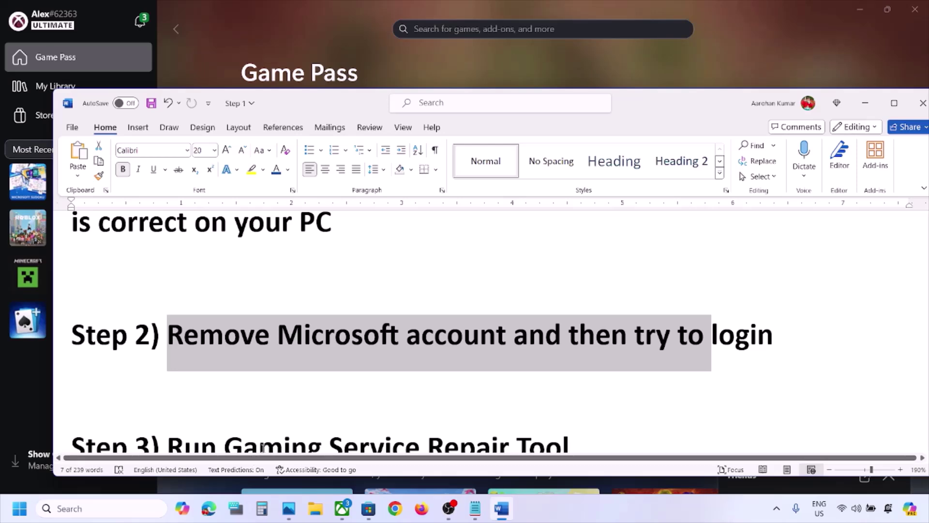
key("super+i")
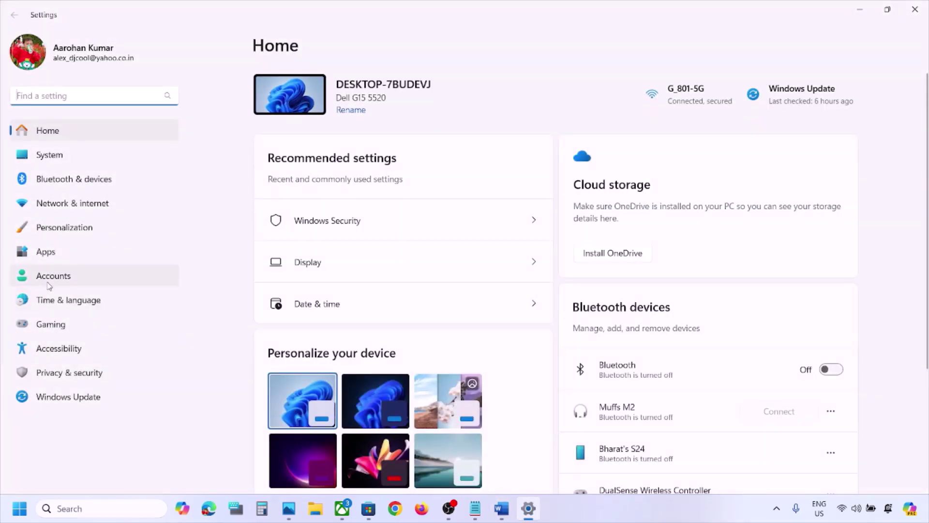
Remove the Outlook.com account under Accounts > Email & accounts and confirm with Yes
left_click(48, 285)
scroll(460, 342, "down", 4)
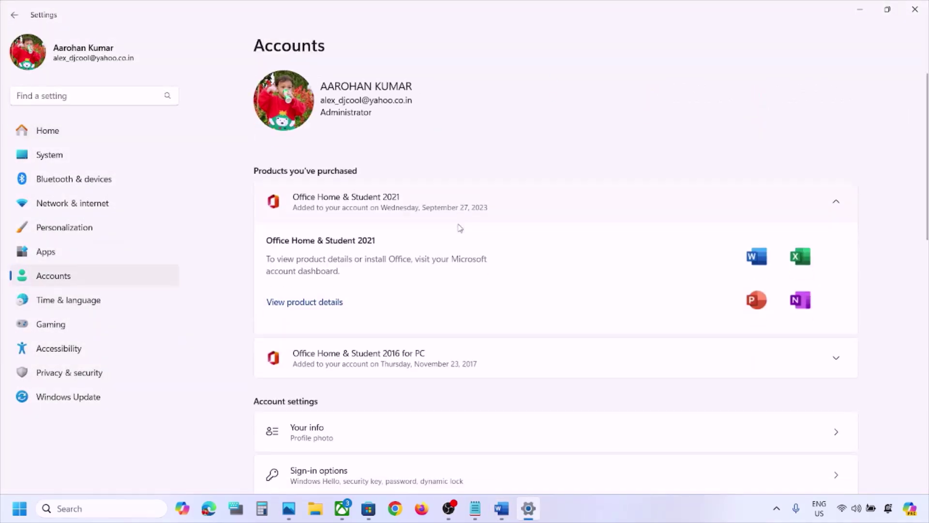
scroll(460, 228, "down", 3)
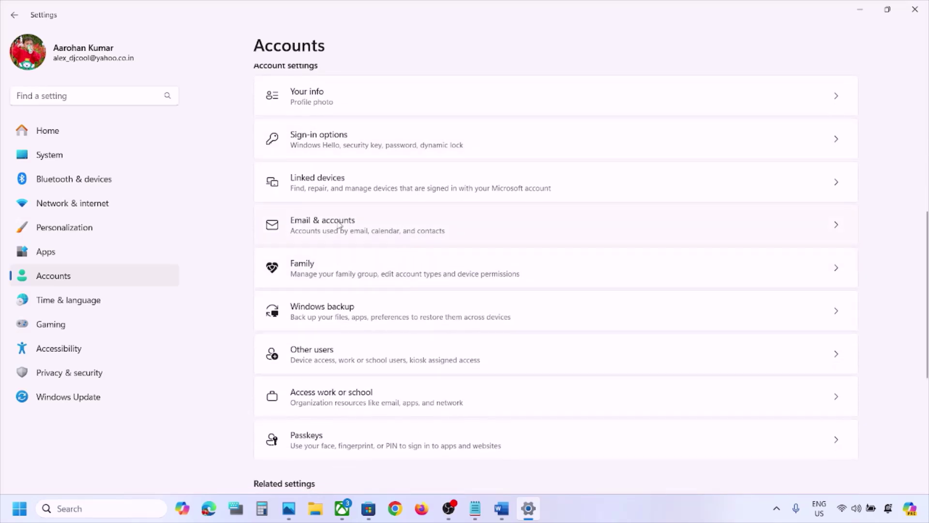
left_click(350, 232)
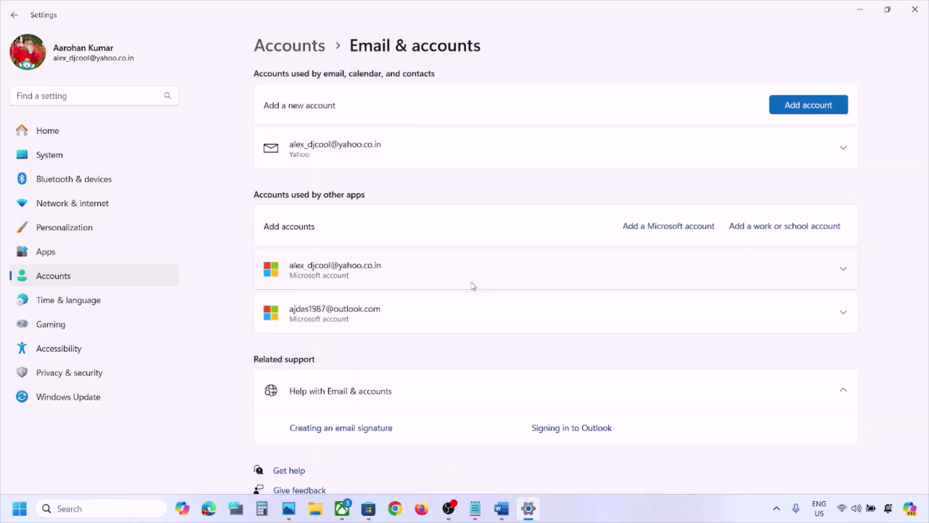
scroll(473, 287, "down", 1)
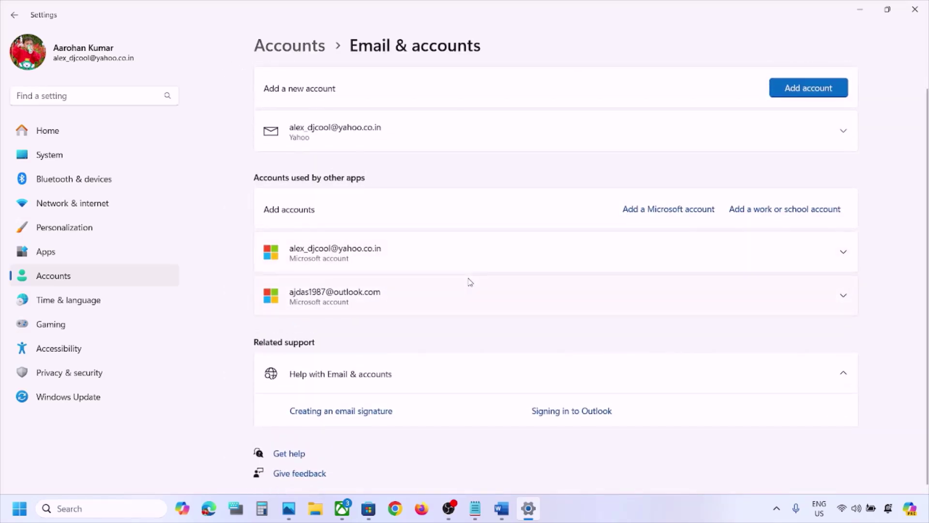
scroll(469, 282, "up", 1)
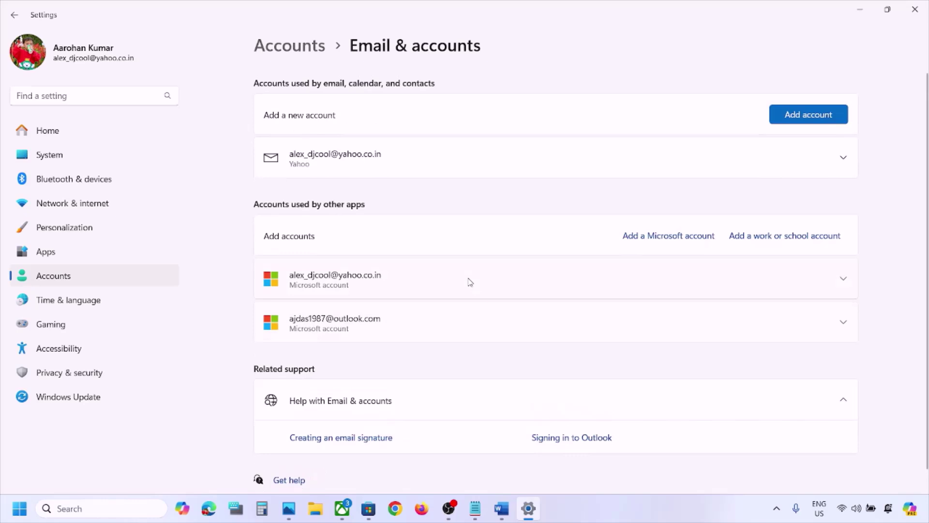
left_click(844, 314)
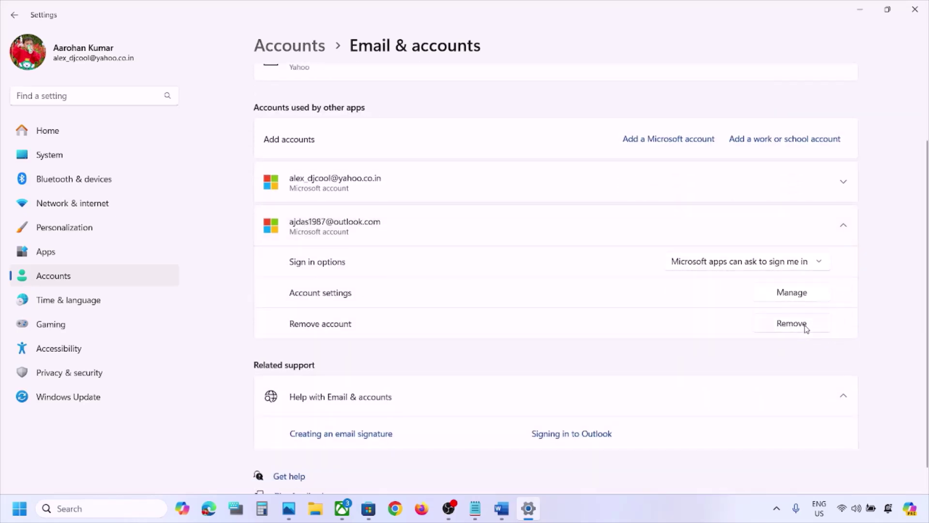
left_click(805, 326)
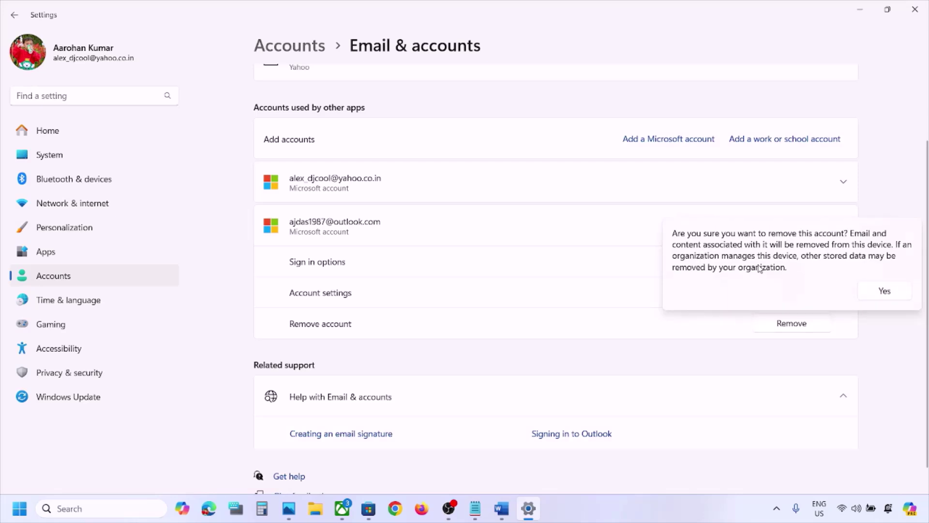
left_click(903, 296)
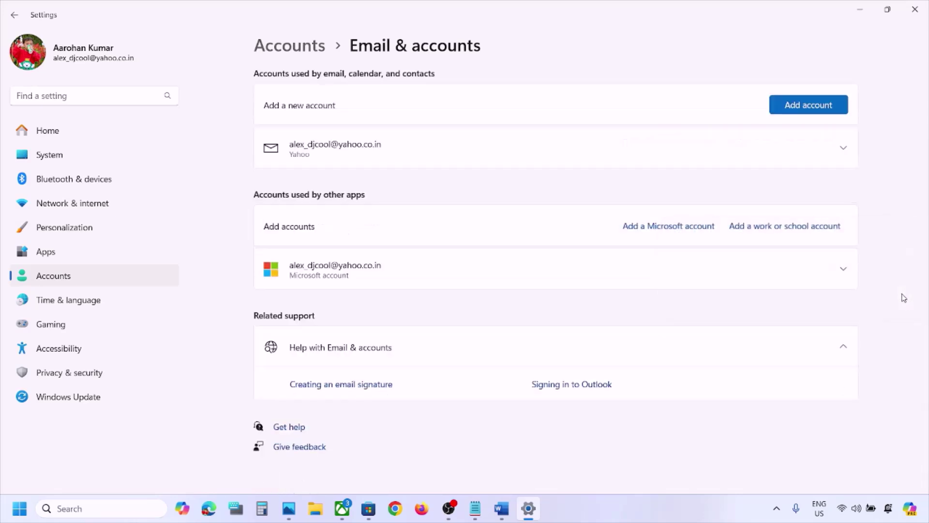
Sign in to Microsoft Store with the Outlook.com account, acknowledging Windows Hello and entering the PIN
left_click(922, 12)
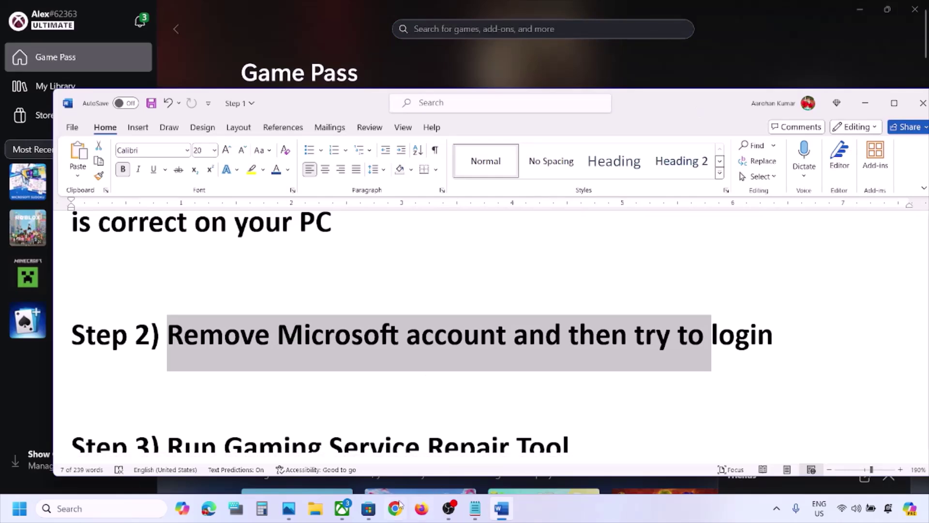
left_click(368, 508)
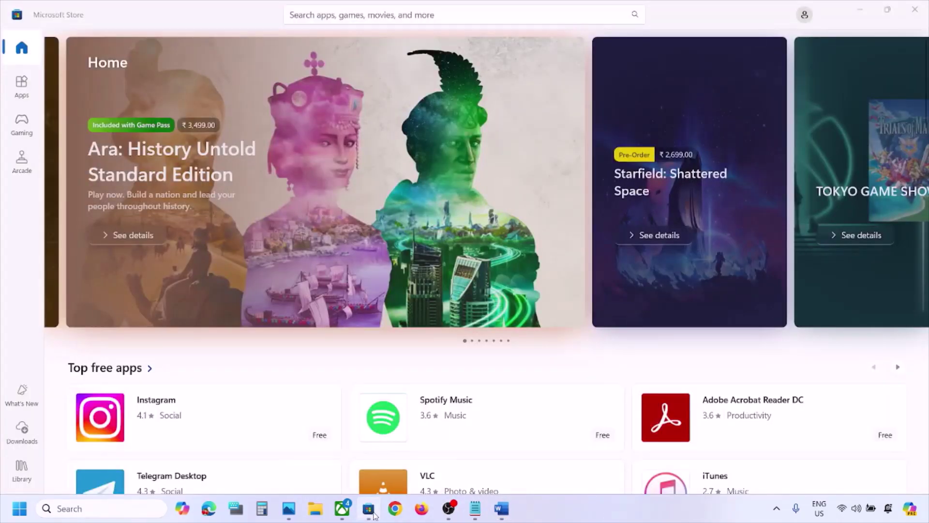
left_click(806, 18)
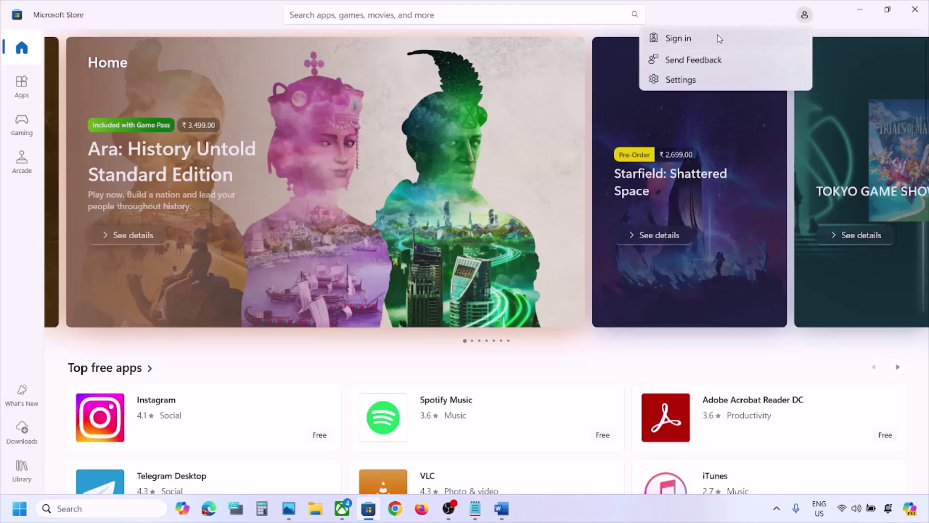
left_click(690, 42)
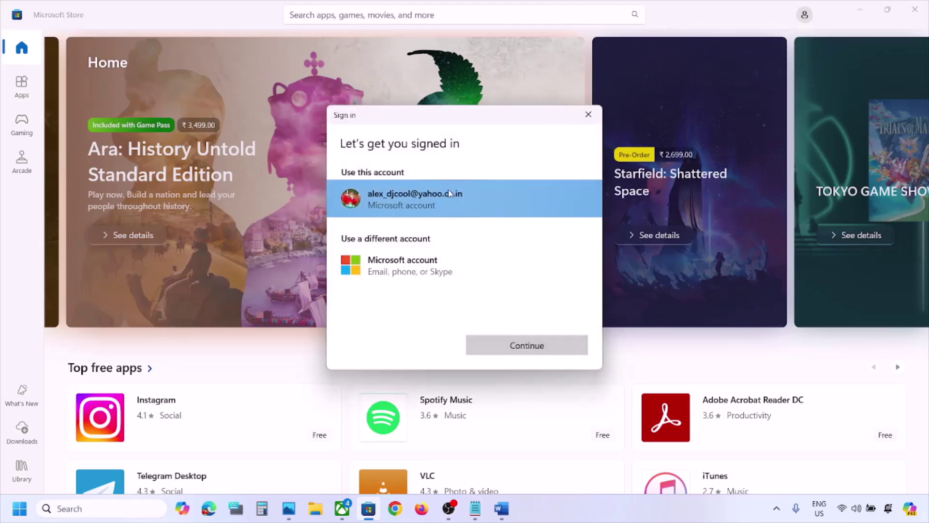
left_click(416, 262)
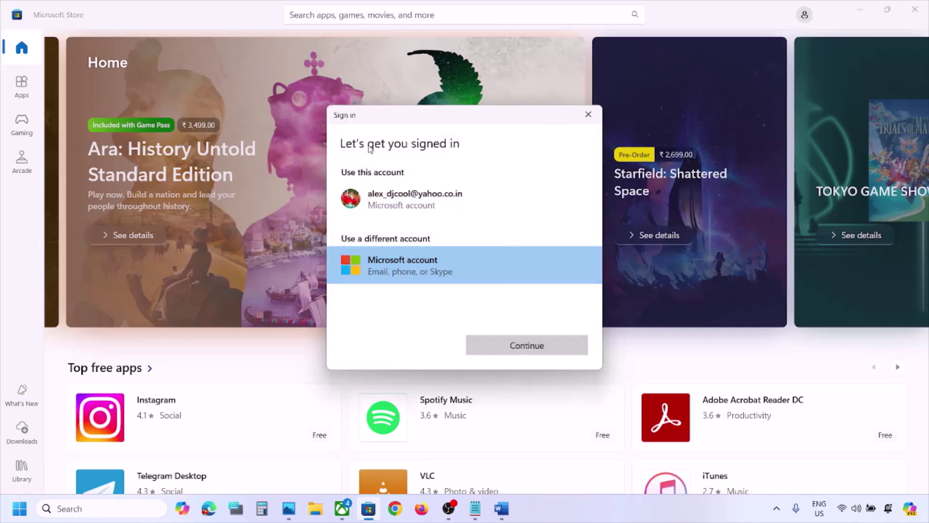
left_click(507, 346)
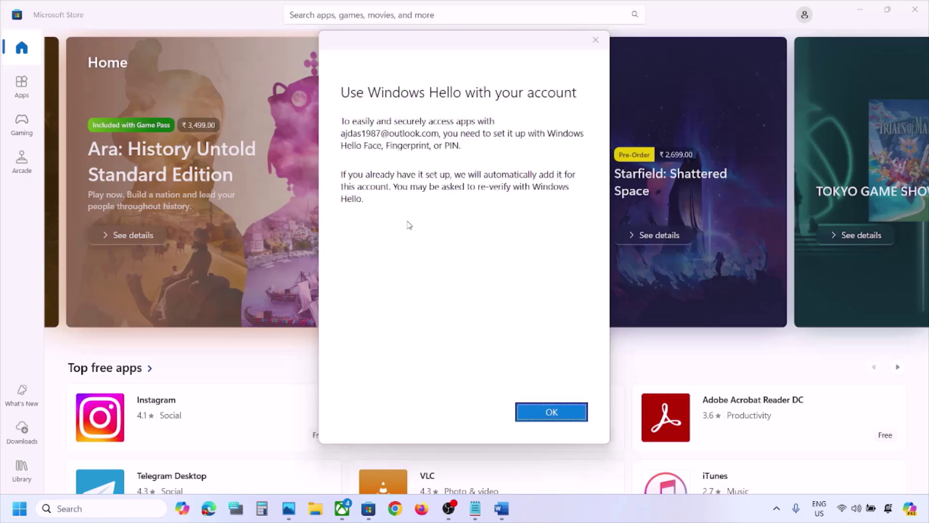
left_click(542, 414)
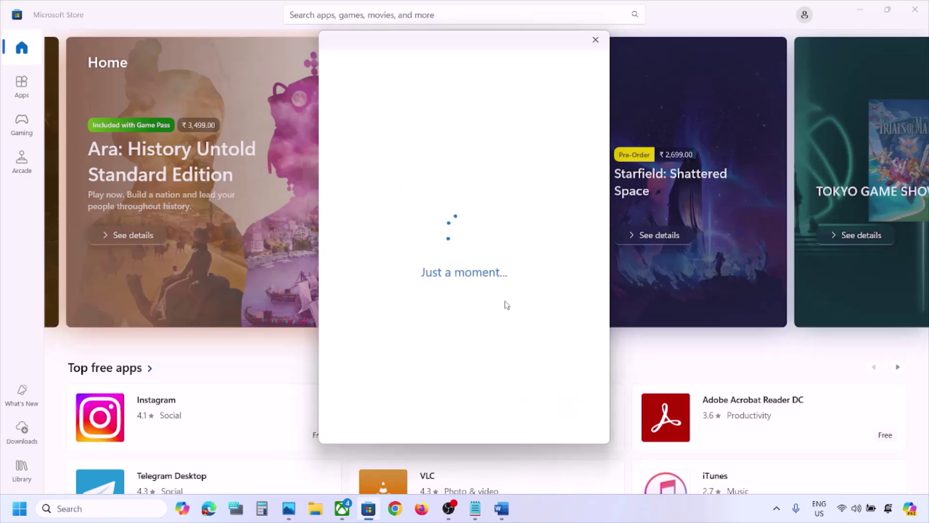
type("•")
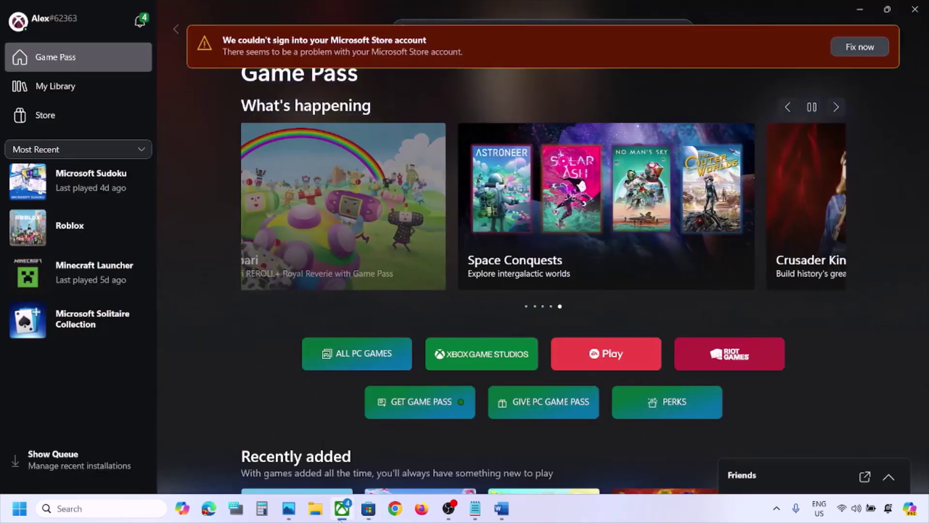
Sign out of the Xbox app and sign back in with the Outlook.com account
left_click(72, 18)
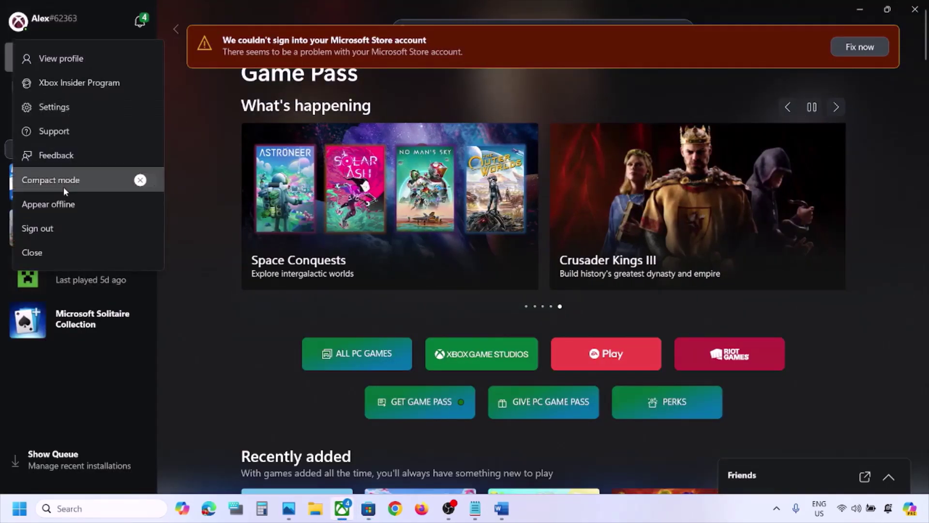
left_click(47, 229)
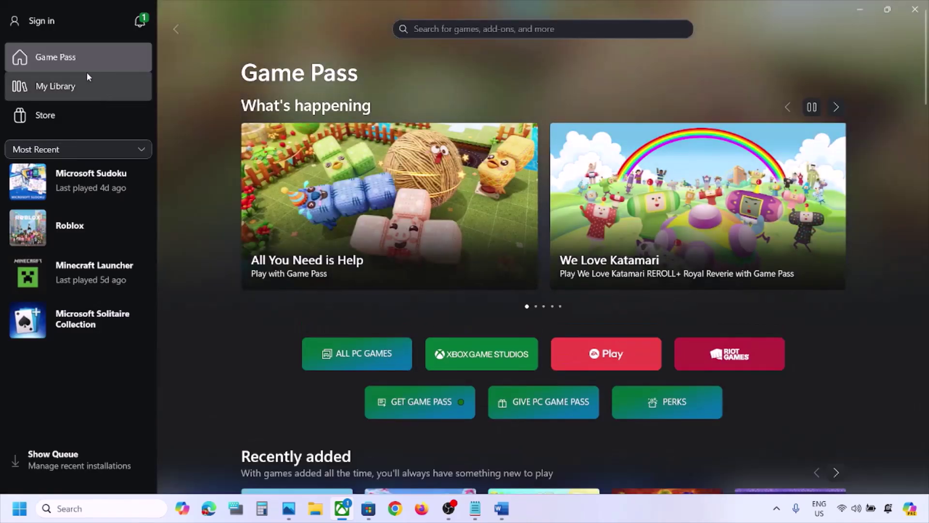
left_click(49, 27)
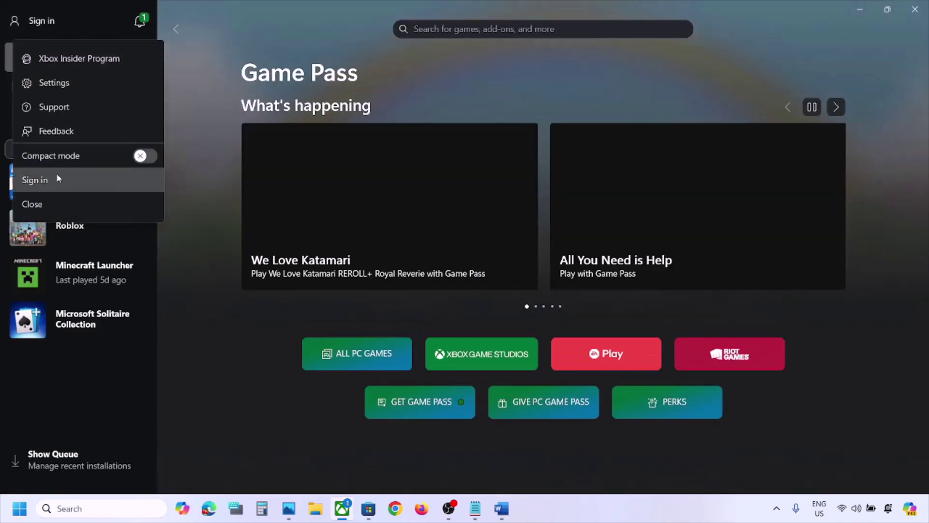
left_click(51, 179)
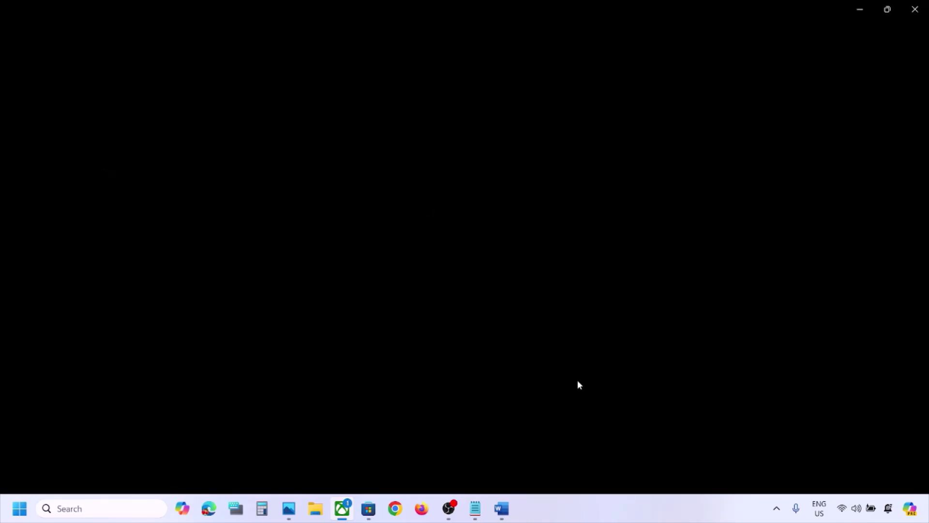
left_click(421, 215)
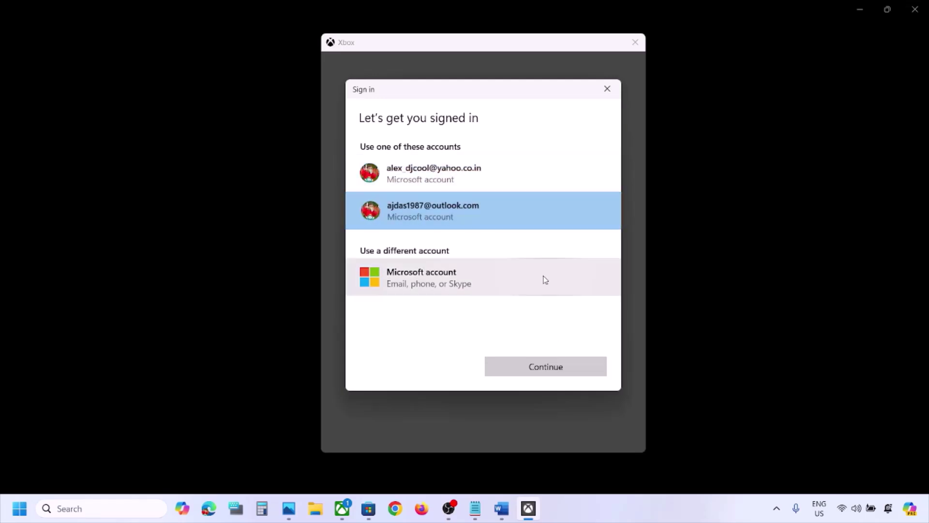
left_click(540, 367)
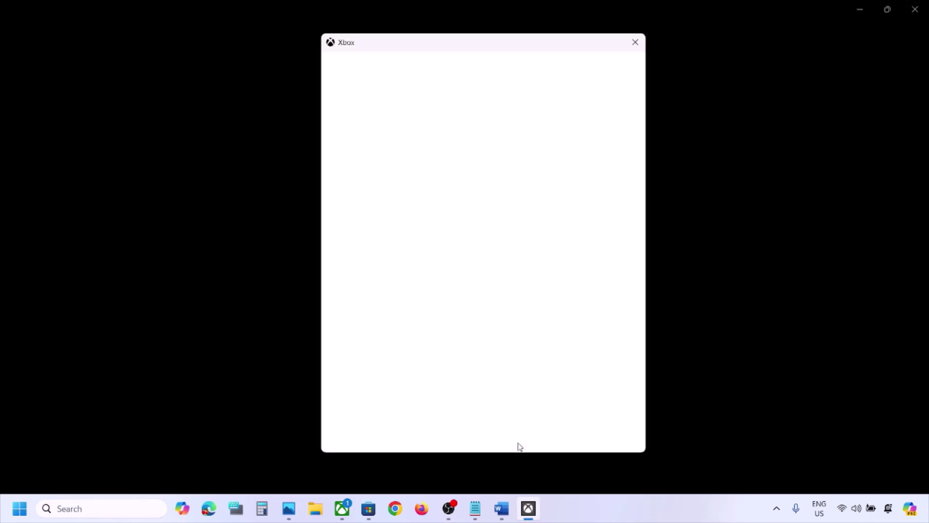
Highlight the Step 3 'Run Gaming Service Repair Tool' instruction in the Word notes
left_click(502, 508)
scroll(428, 360, "down", 1)
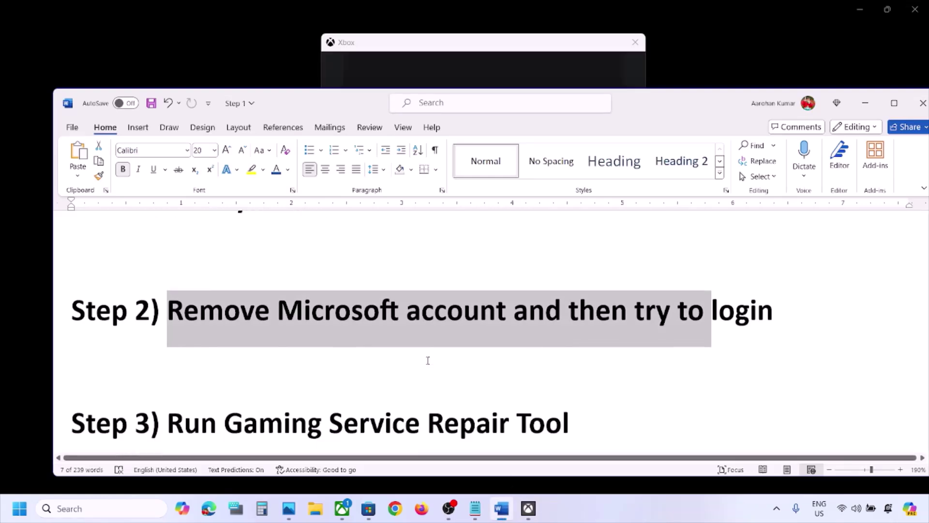
scroll(401, 363, "down", 1)
left_click_drag(184, 387, 569, 385)
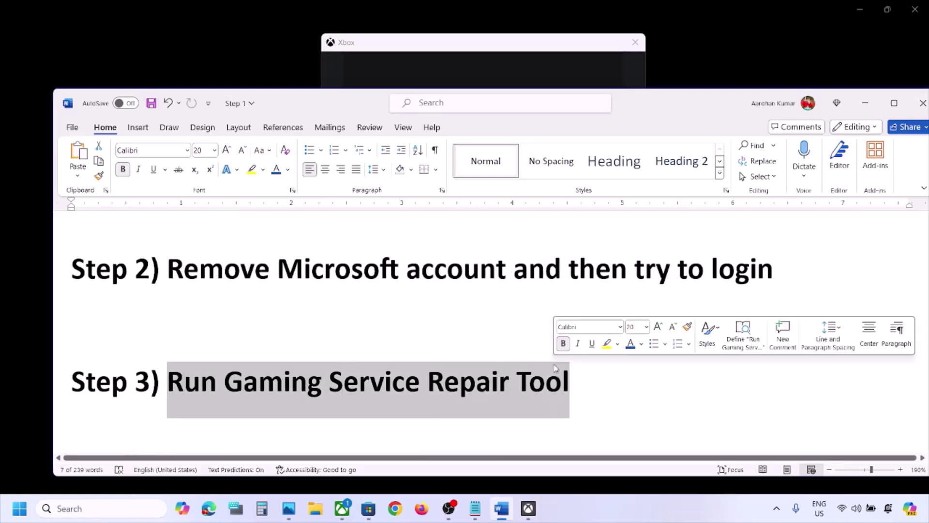
Sign back into the Xbox app with the saved account and go to Support
left_click(867, 109)
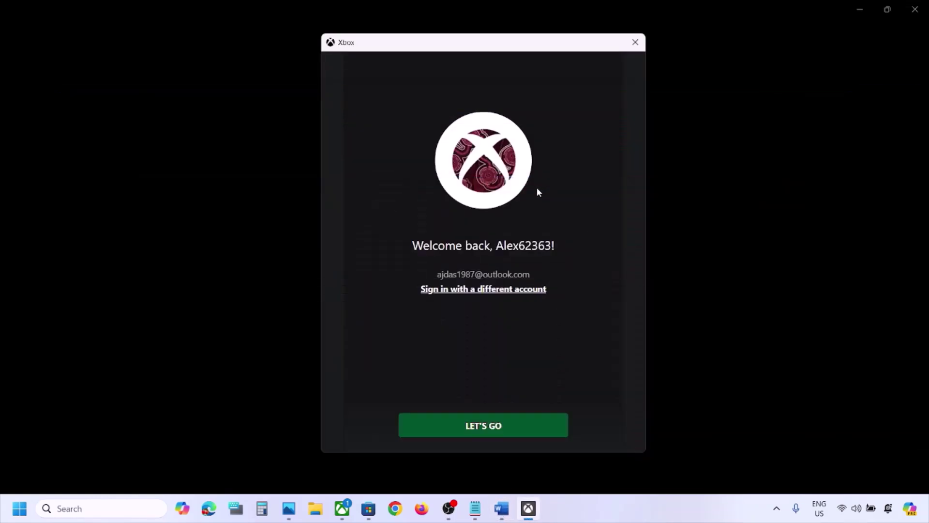
left_click(477, 424)
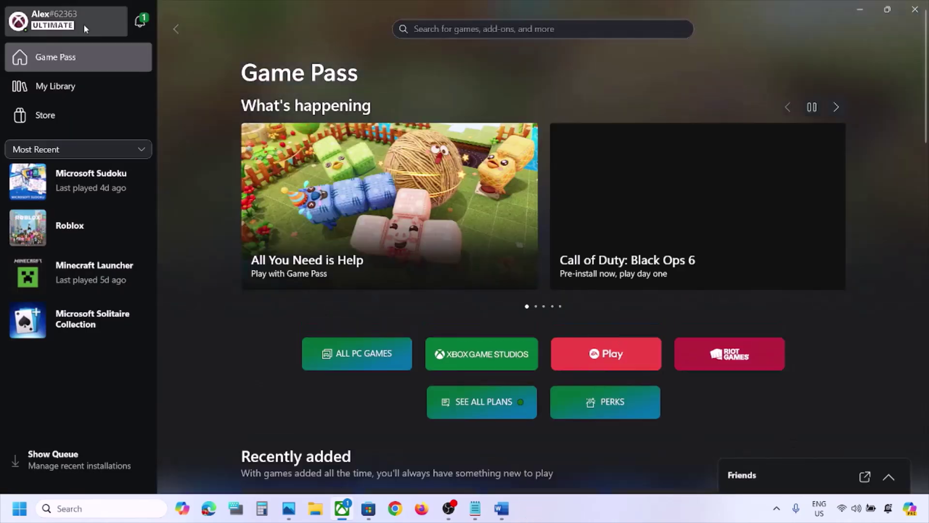
left_click(85, 27)
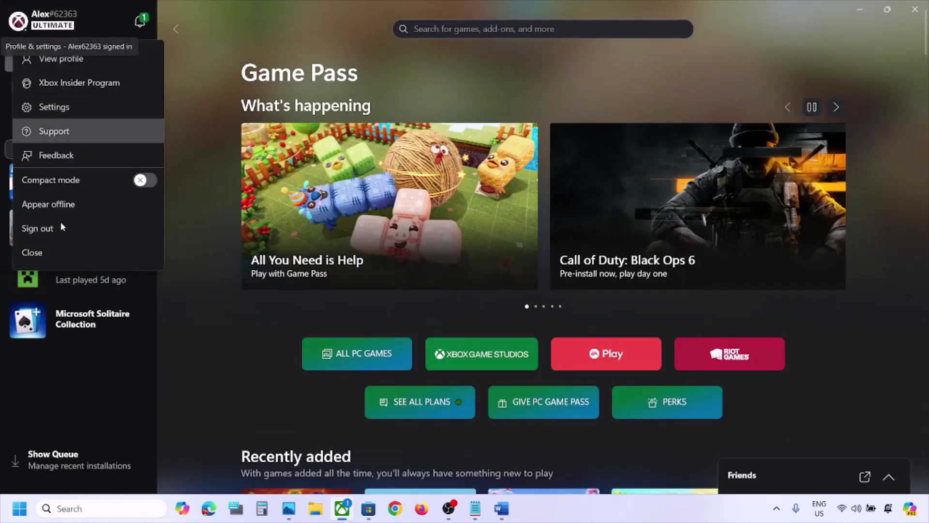
left_click(55, 138)
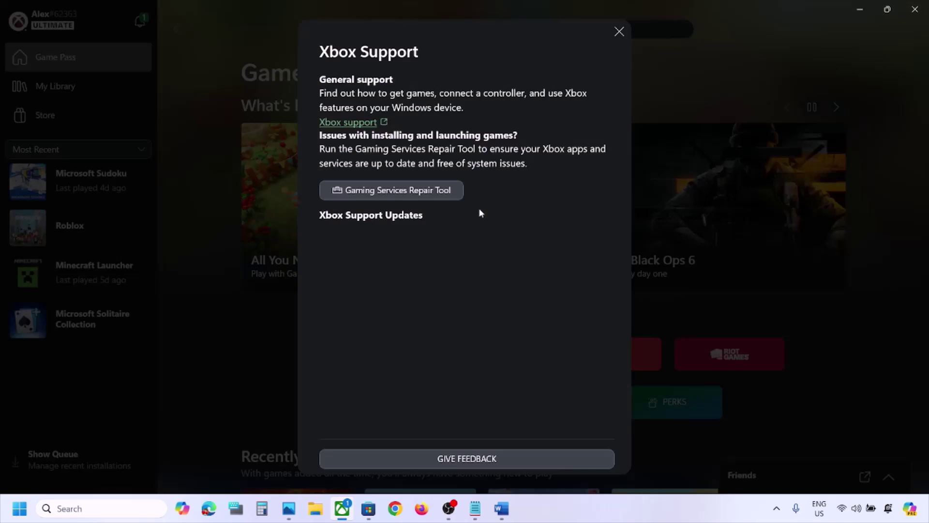
Run the Gaming Services Repair Tool until repair completes, then return to the Word notes
left_click(407, 191)
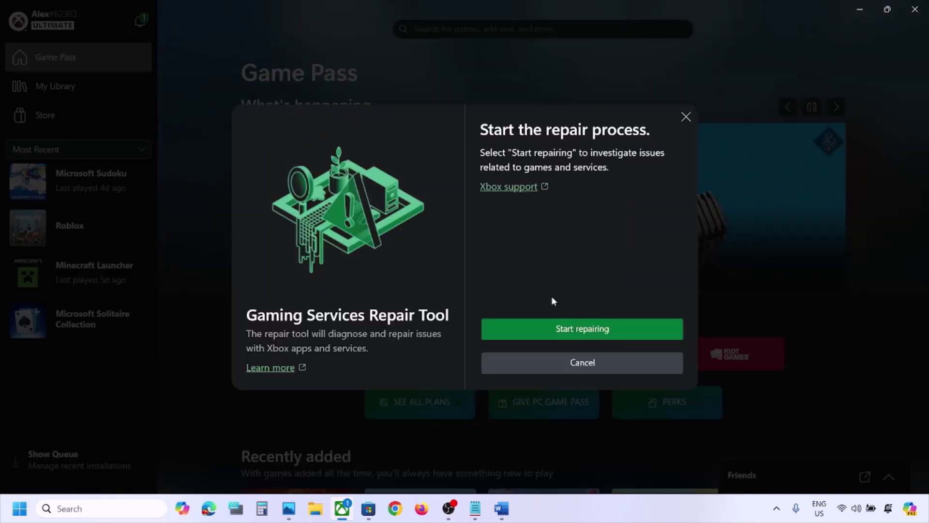
left_click(547, 327)
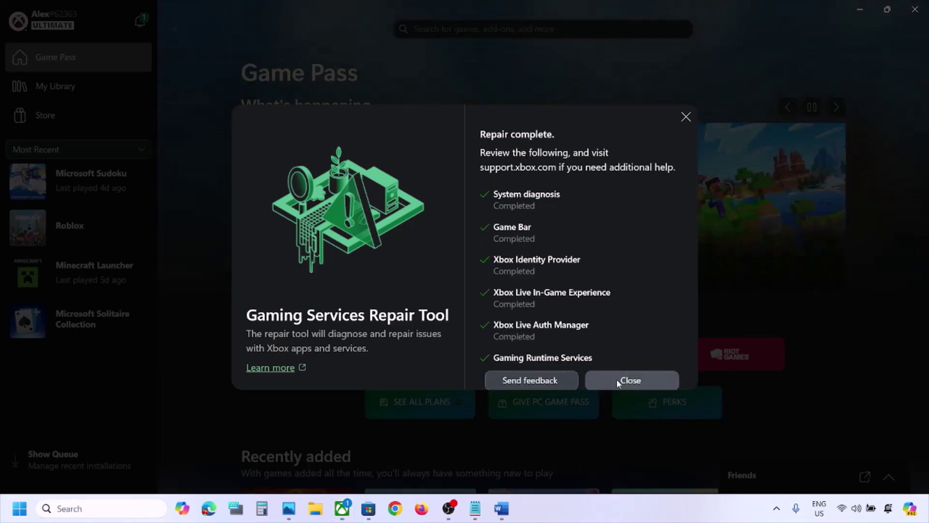
left_click(618, 381)
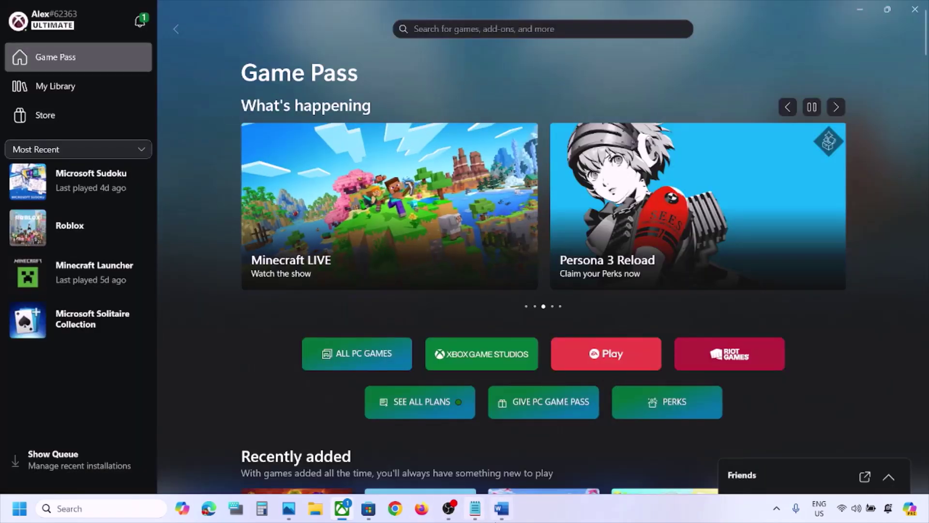
left_click(502, 508)
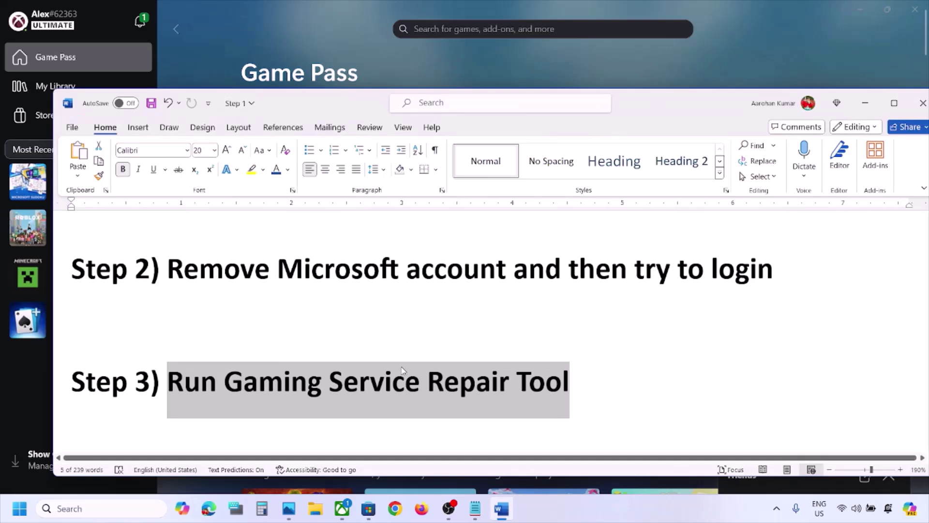
Search the web for 'Run Gaming Service Repair Tool' and open the Xbox support article
left_click(591, 372)
left_click_drag(595, 376, 184, 375)
key("ctrl+c")
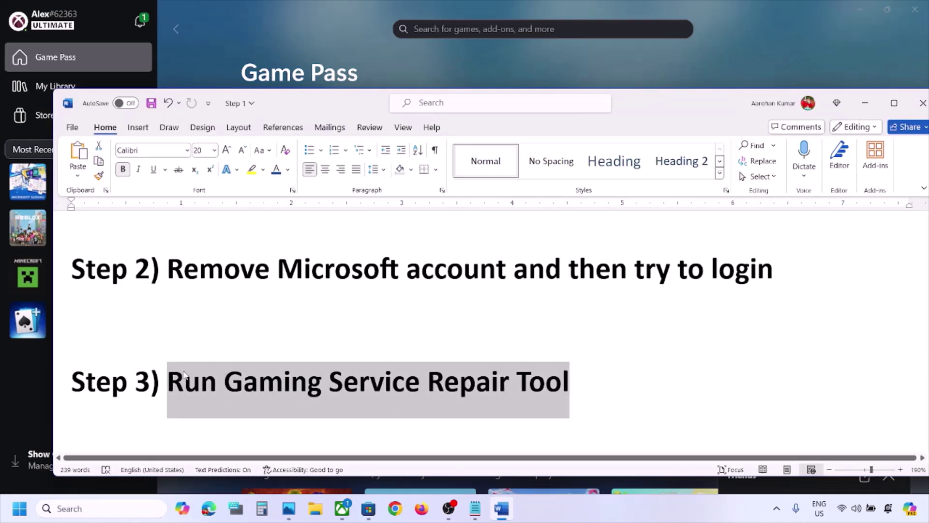
left_click(395, 508)
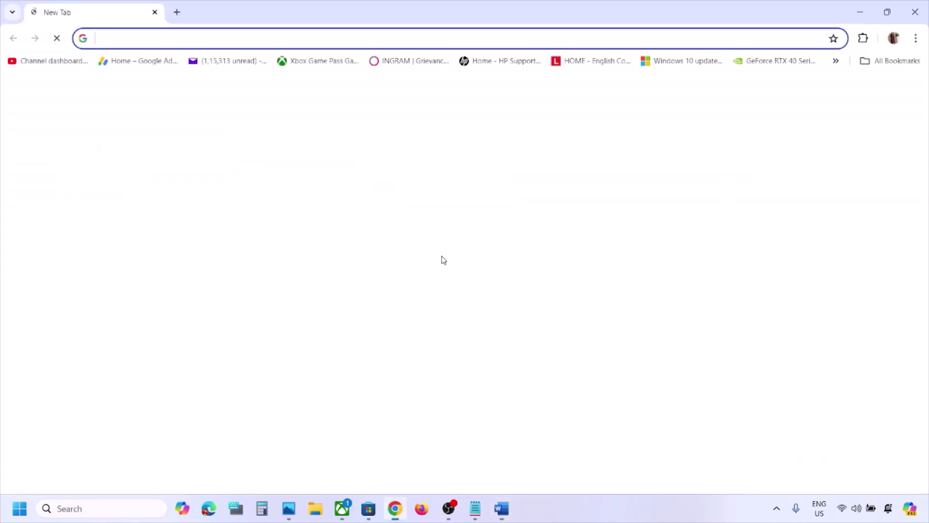
key("ctrl+v")
key("Return")
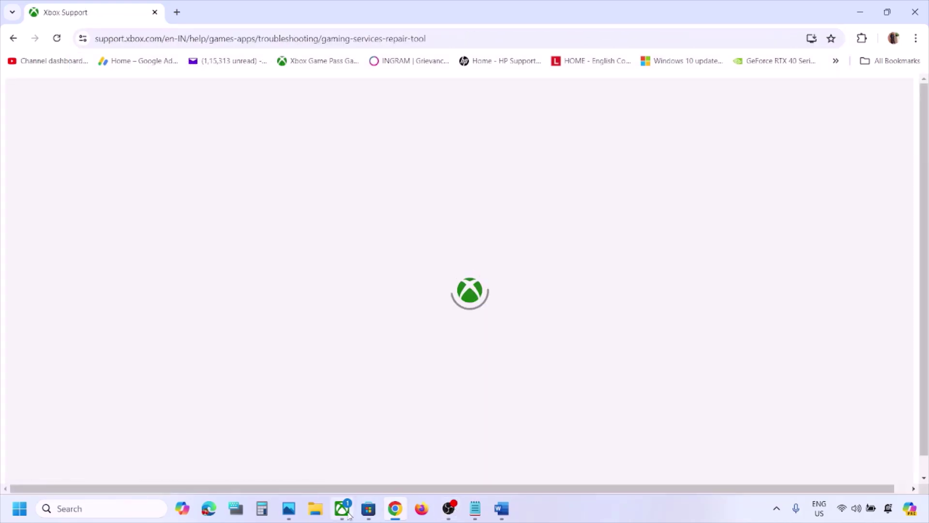
left_click(347, 512)
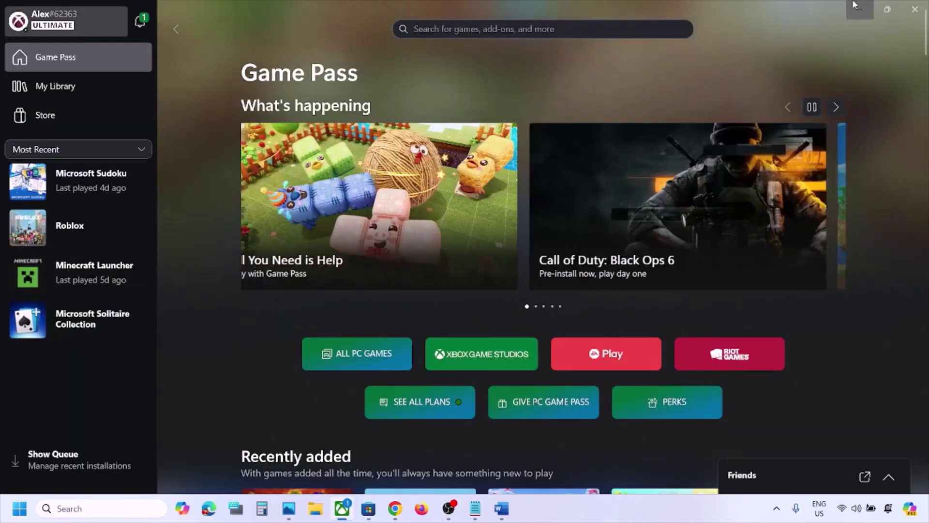
Download the Downloadable version of the Gaming Services Repair Tool for PC and run it
left_click(860, 9)
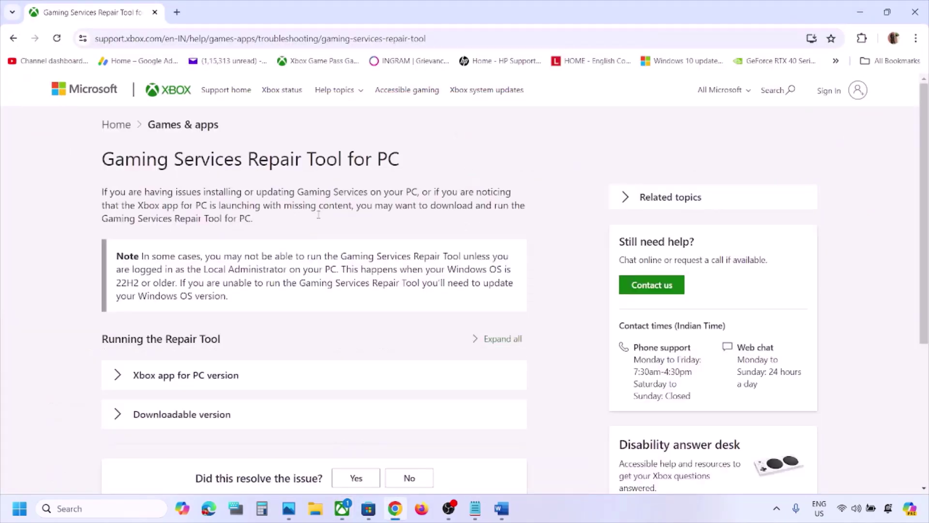
scroll(241, 340, "down", 5)
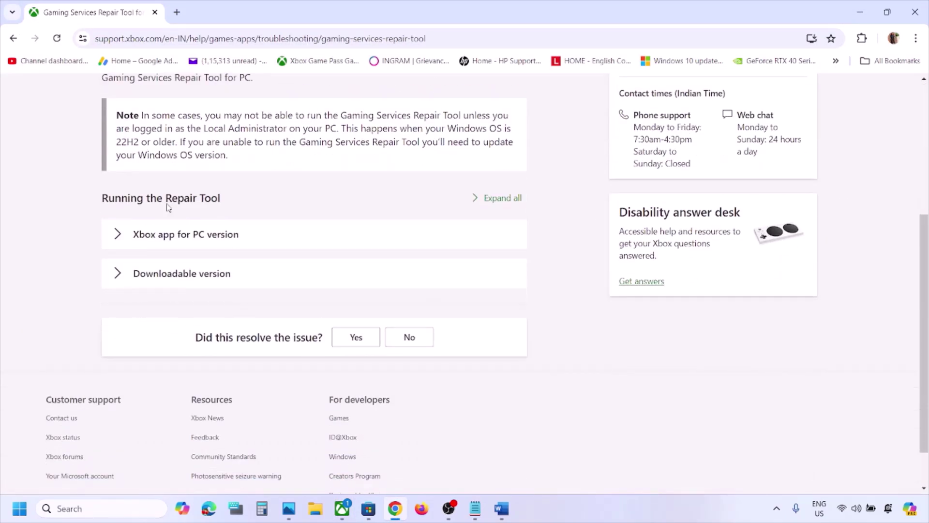
left_click(124, 277)
scroll(183, 276, "down", 7)
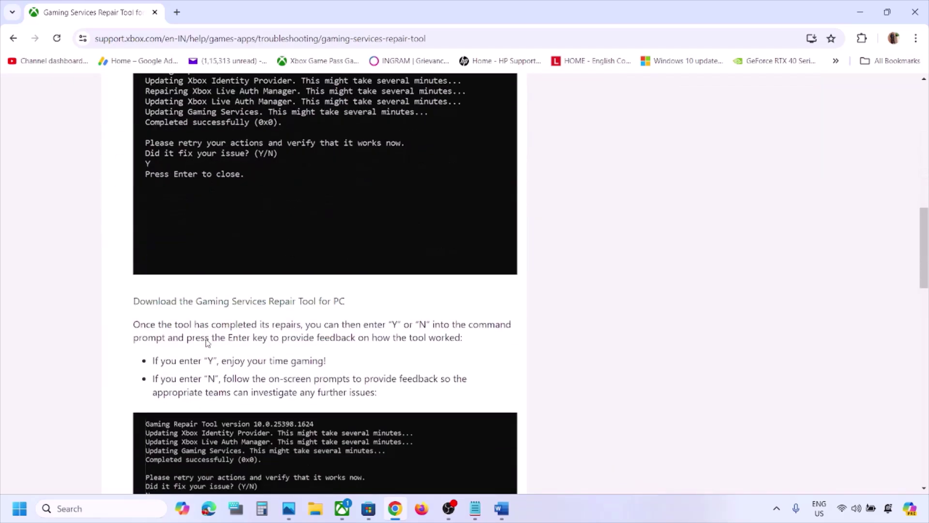
left_click(205, 306)
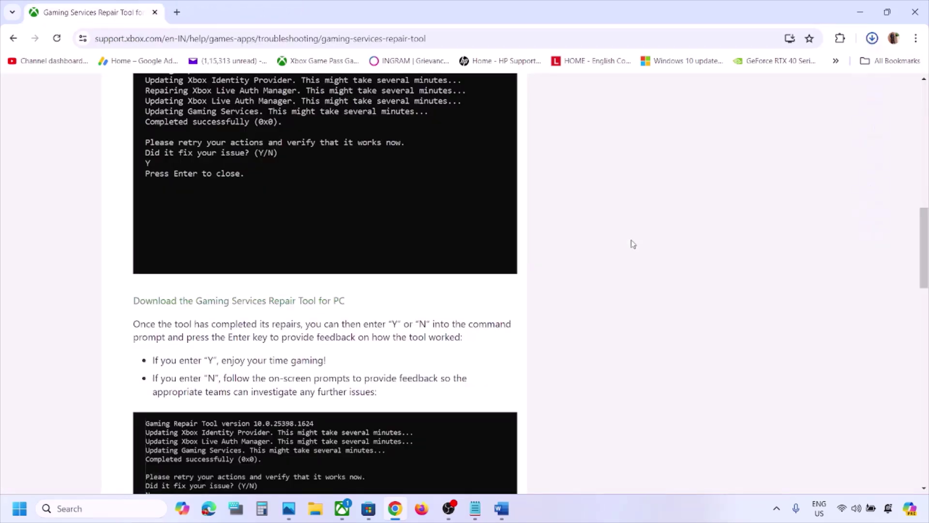
left_click(765, 68)
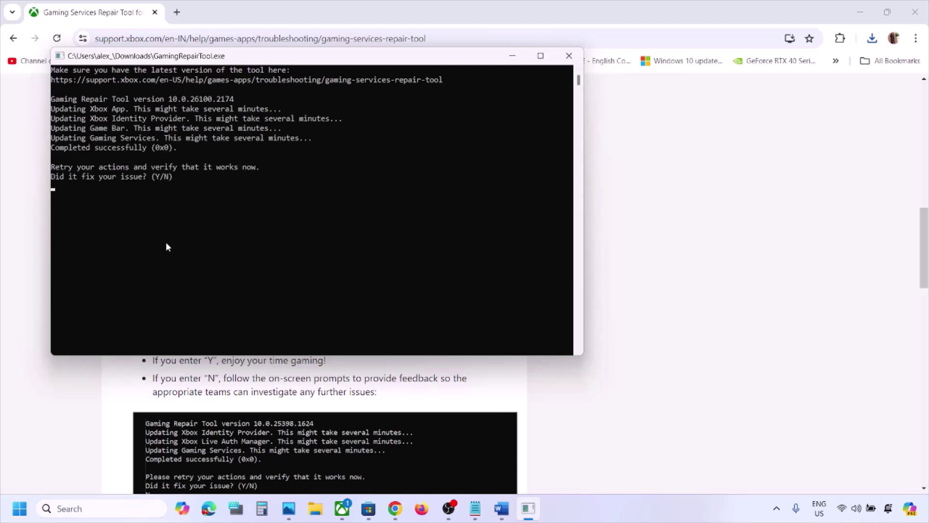
Confirm the tool completed successfully (0x0), close it, and relaunch the Xbox app via 'xbox' search
left_click_drag(186, 150, 45, 149)
left_click(570, 57)
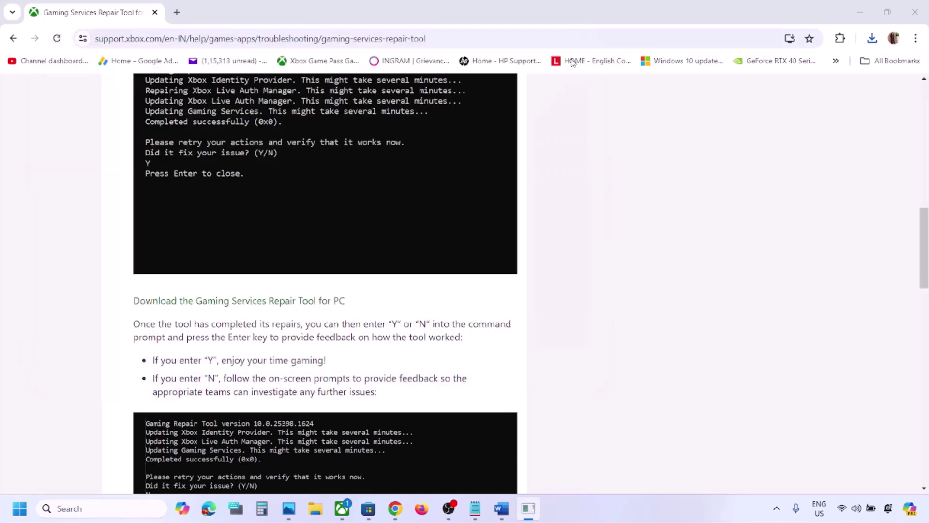
left_click(127, 507)
type("xbox")
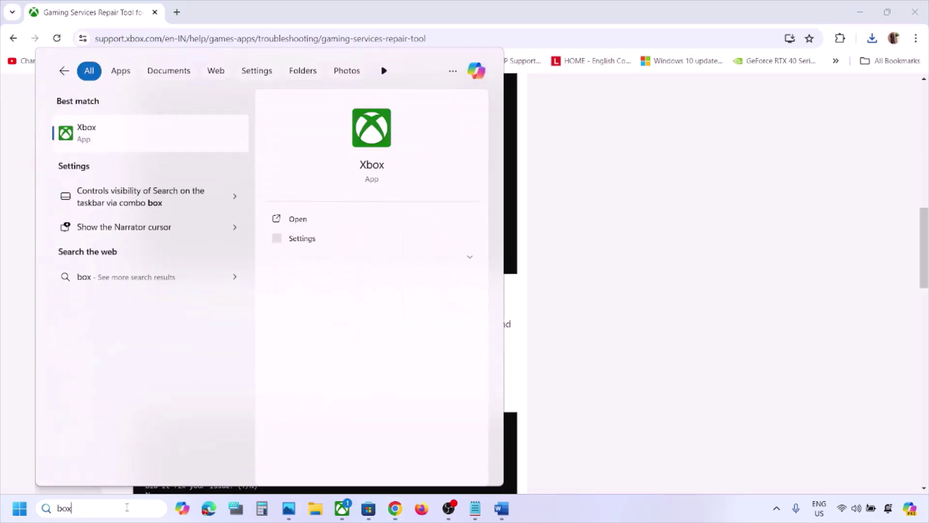
key("Return")
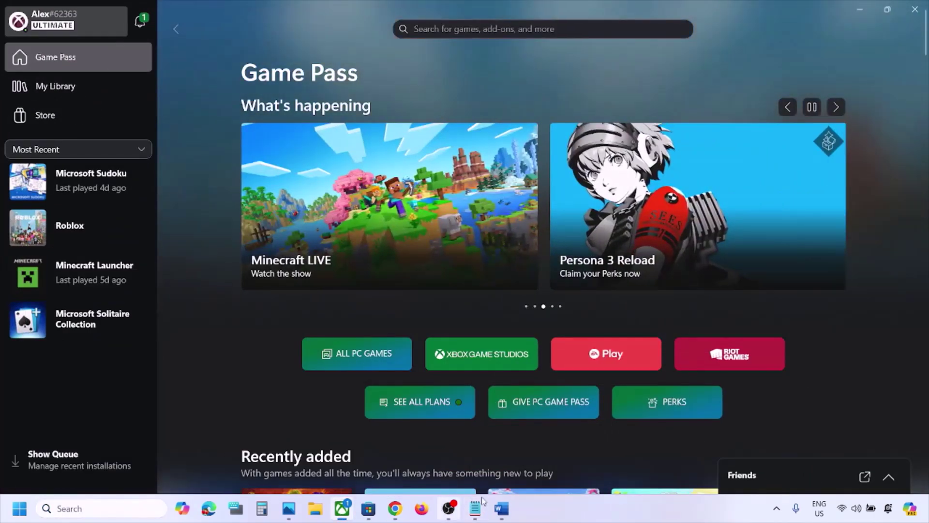
Read Step 4 'Restart your PC and try again' and view the Restart power option
left_click(501, 509)
scroll(428, 358, "down", 3)
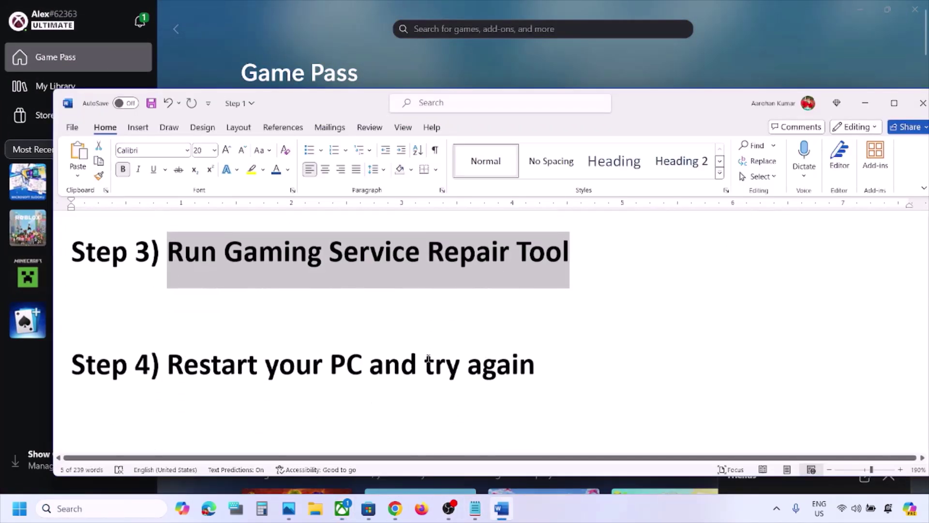
left_click_drag(167, 339, 535, 341)
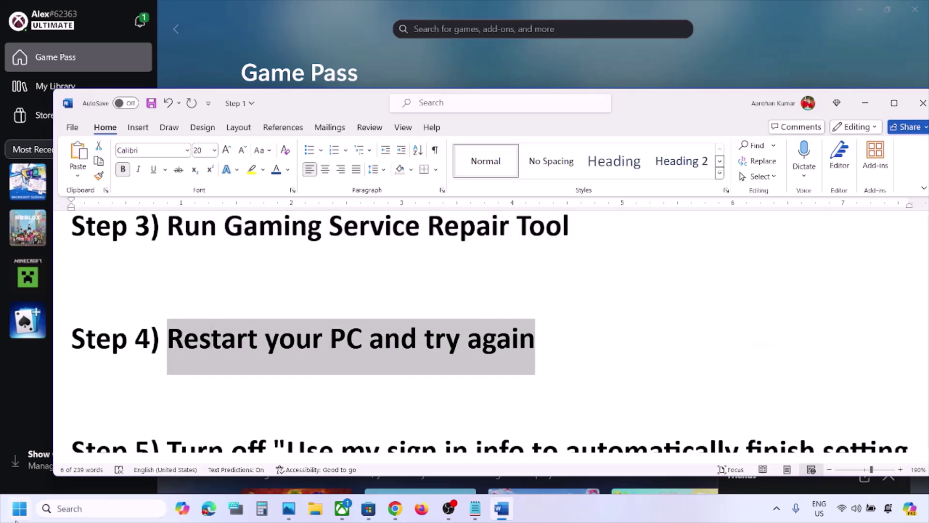
left_click(19, 508)
left_click(351, 466)
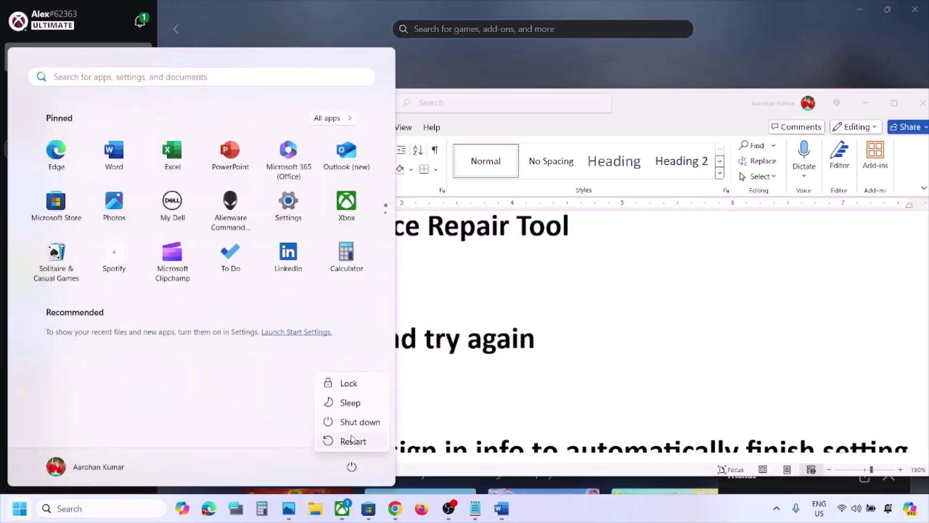
key("Escape")
key("Escape")
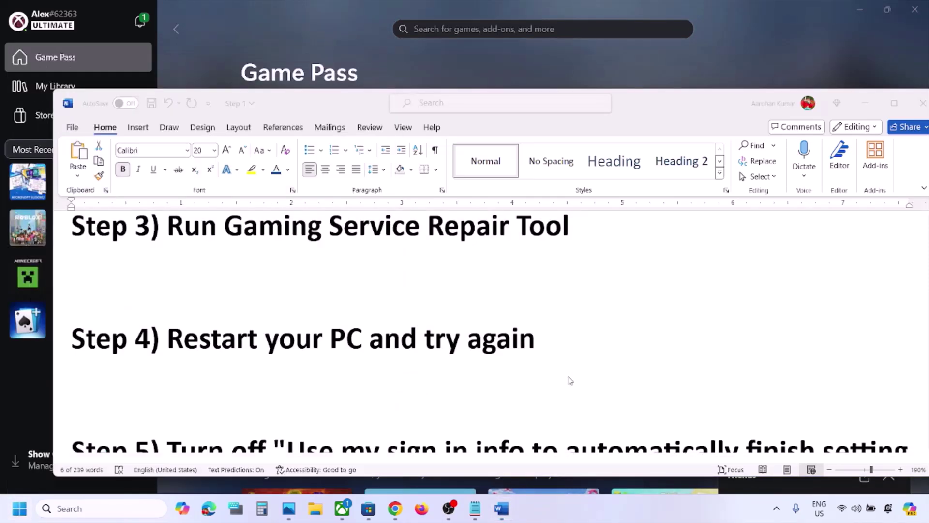
Scroll to Step 5 and select the 'Use my sign in info' setting name
scroll(569, 381, "down", 2)
scroll(570, 381, "down", 2)
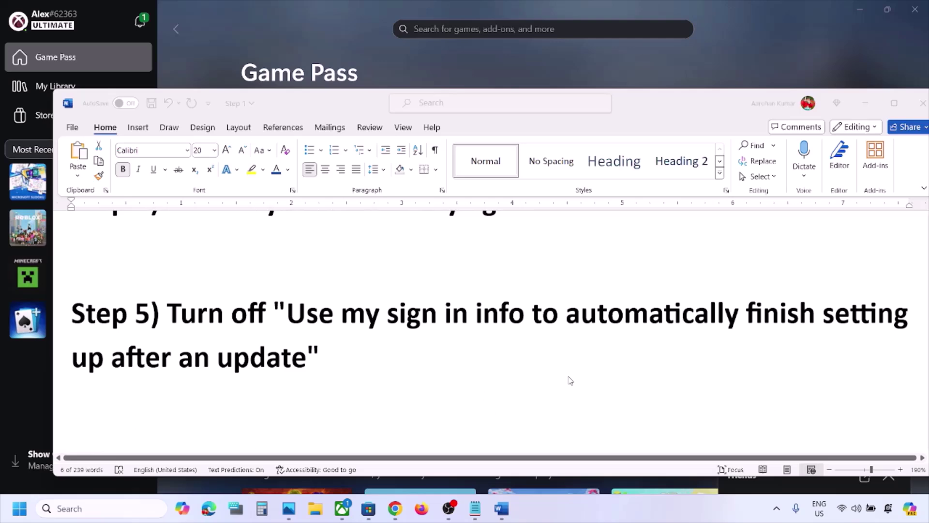
left_click(178, 311)
left_click_drag(298, 310, 337, 355)
Leave 'Use my sign-in info' Off under Accounts > Sign-in options, then close Settings
key("super+i")
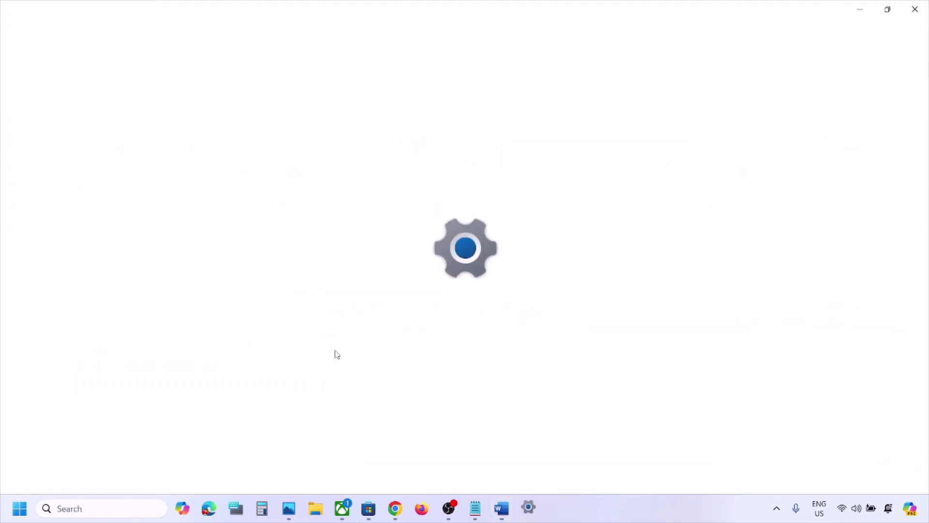
left_click(88, 278)
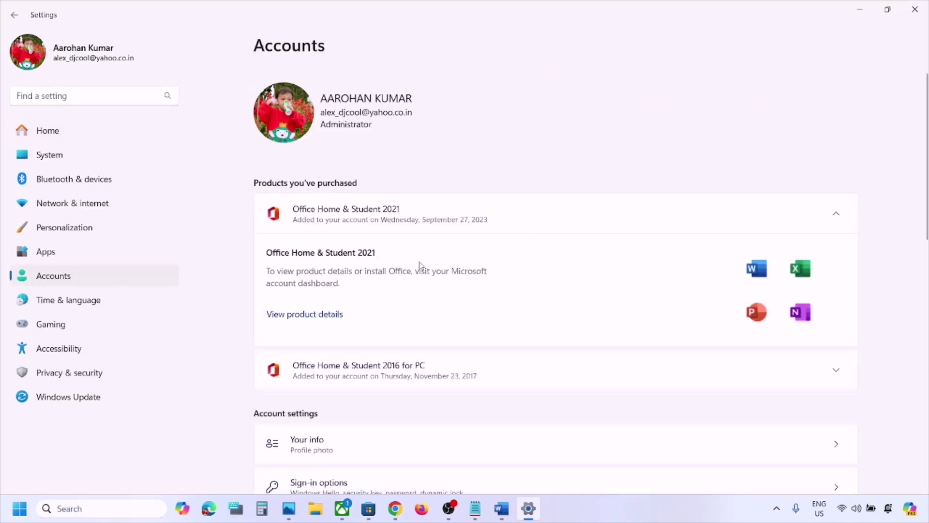
scroll(407, 267, "down", 6)
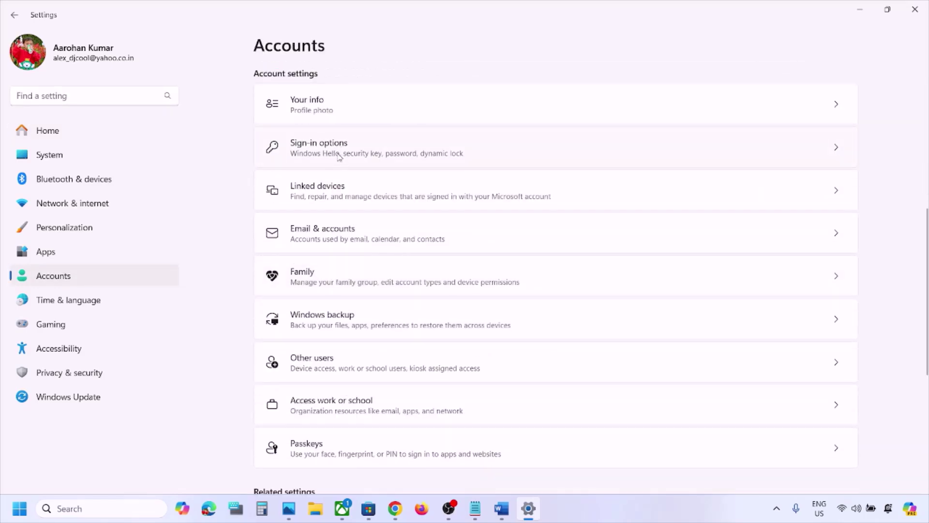
left_click(342, 155)
scroll(381, 269, "down", 3)
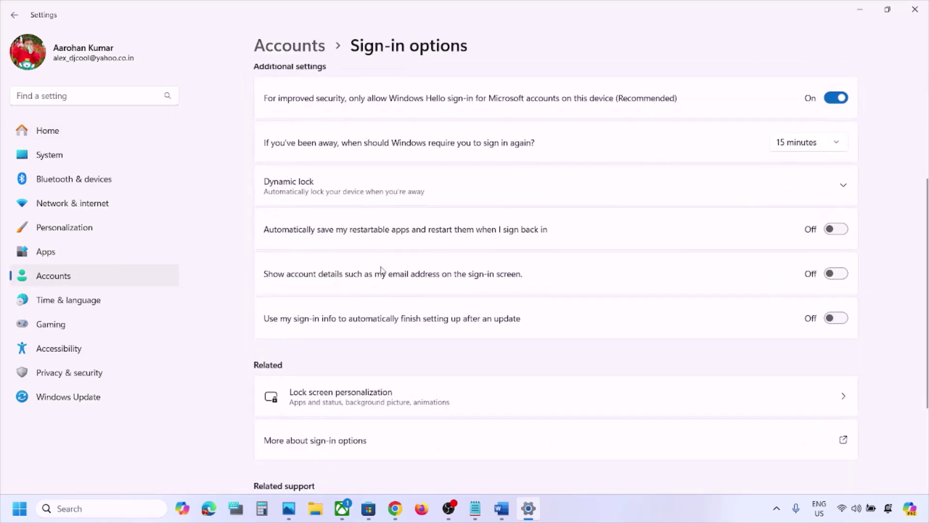
scroll(381, 270, "up", 1)
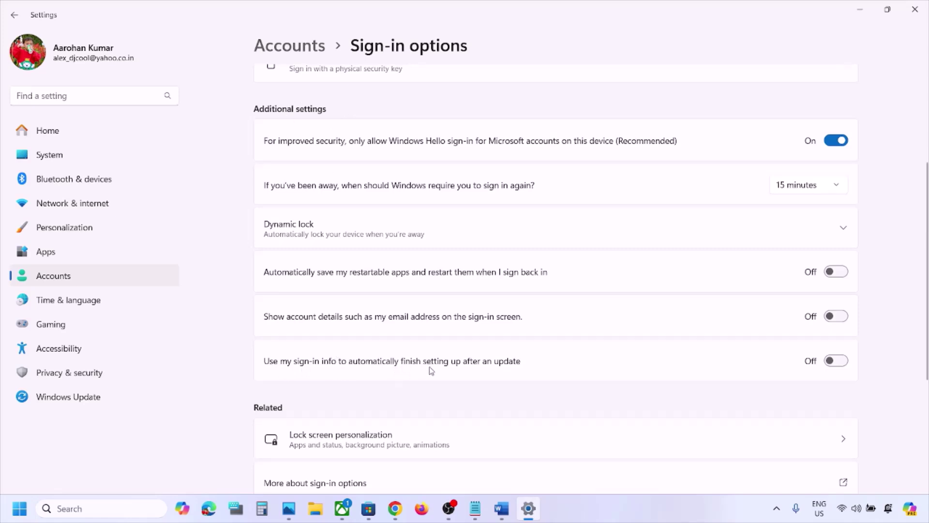
left_click(841, 362)
left_click(833, 365)
left_click(915, 10)
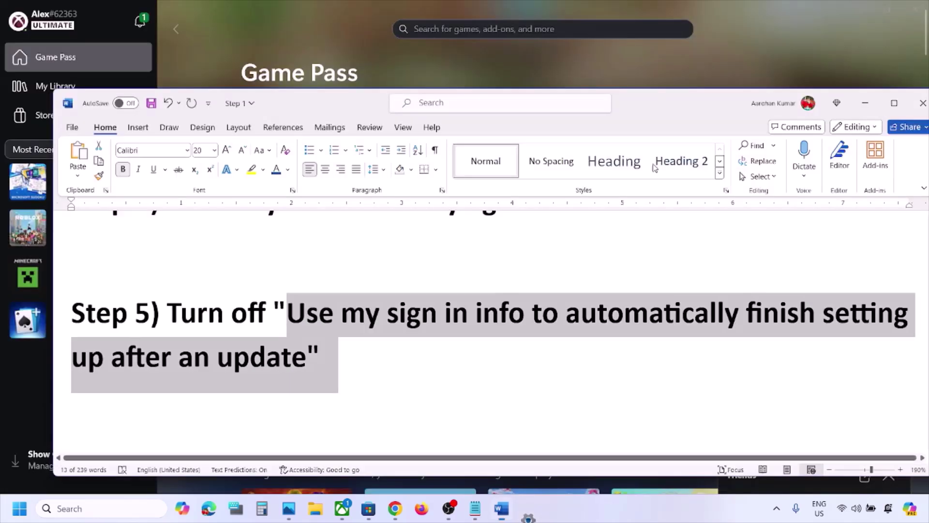
scroll(425, 344, "down", 3)
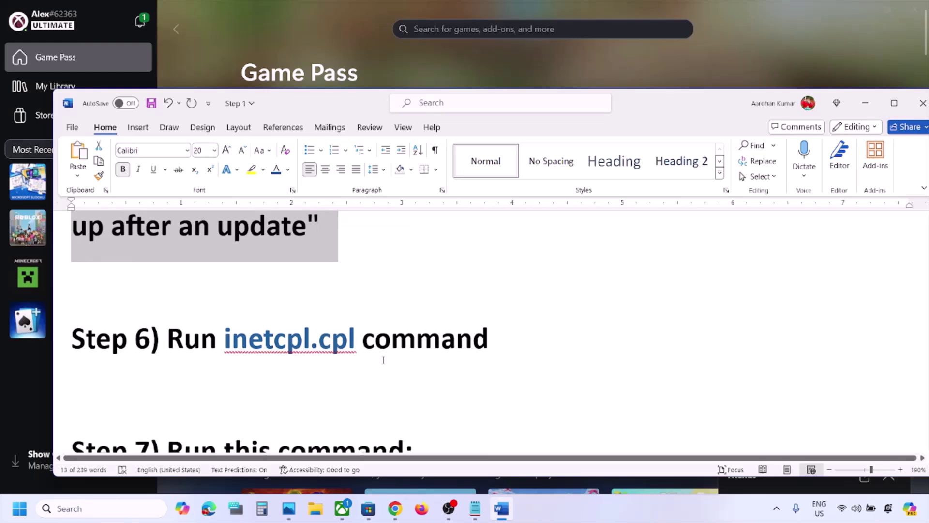
double_click(279, 345)
key("ctrl+c")
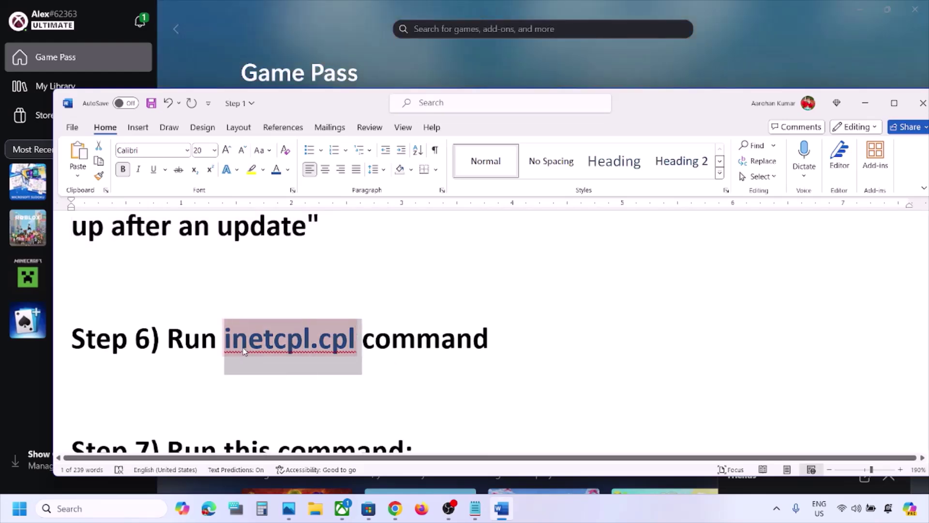
left_click(97, 506)
key("ctrl+v")
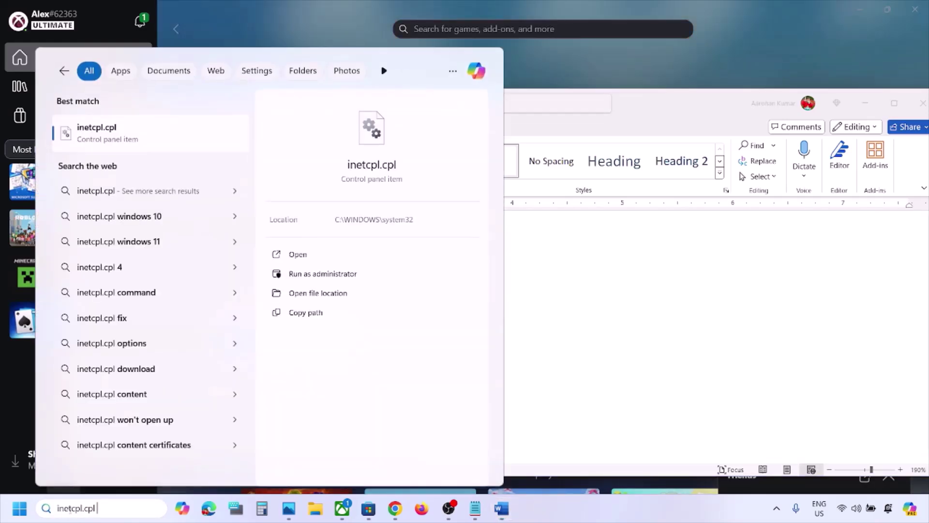
left_click(119, 138)
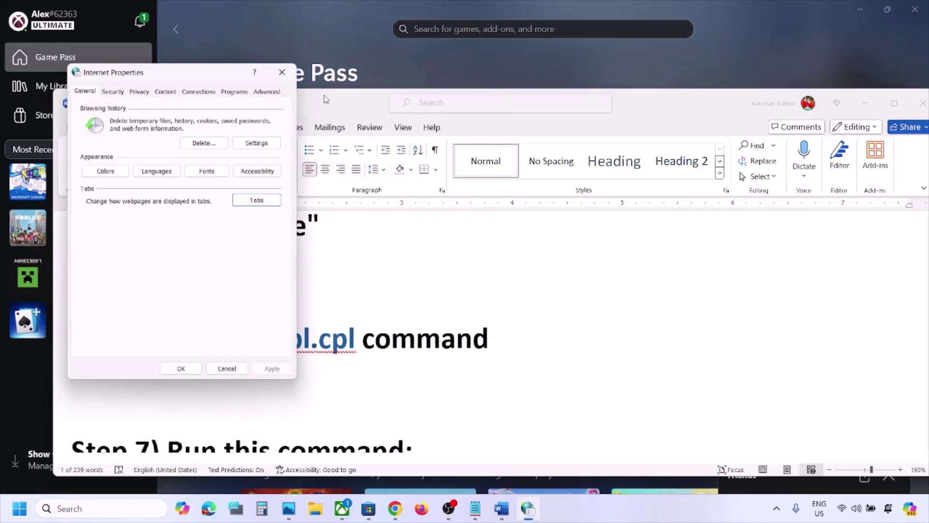
left_click(273, 93)
scroll(194, 218, "down", 10)
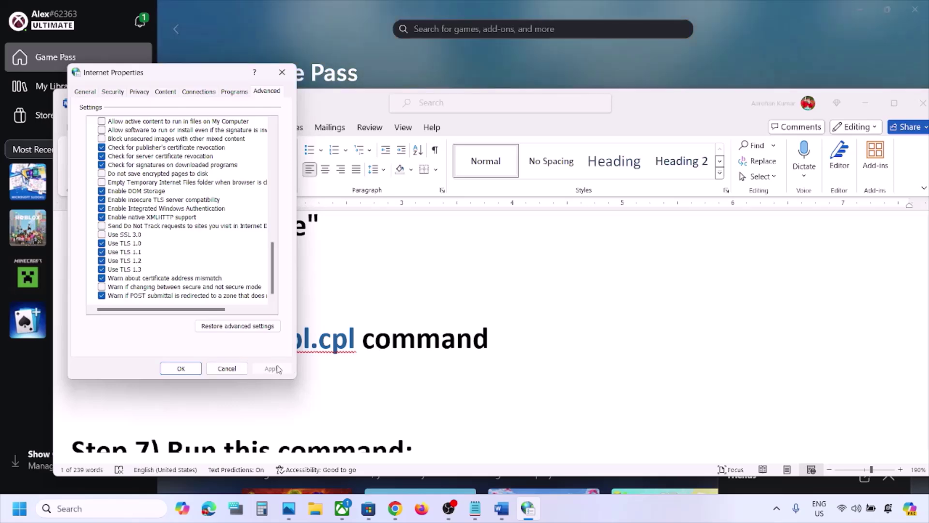
left_click(194, 371)
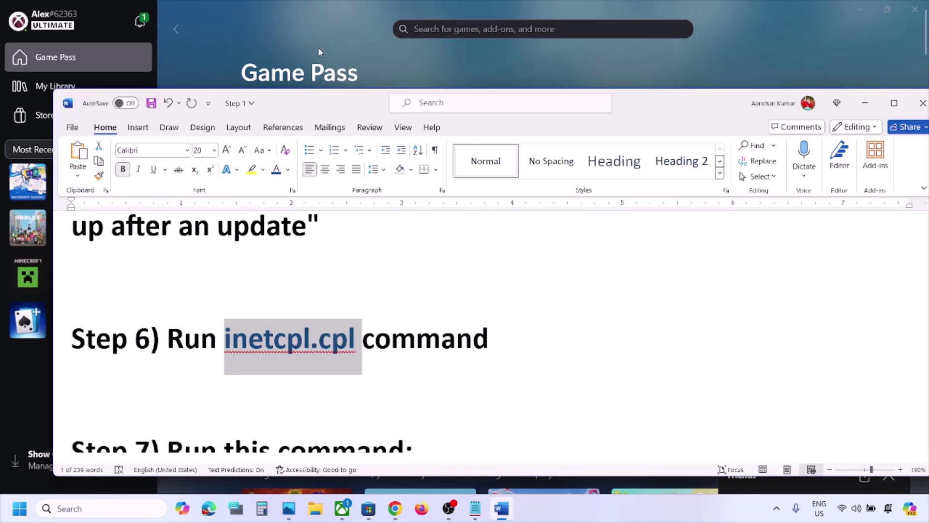
Select the Step 7 Get-AppxPackage re-registration command in the Word notes
scroll(342, 246, "down", 5)
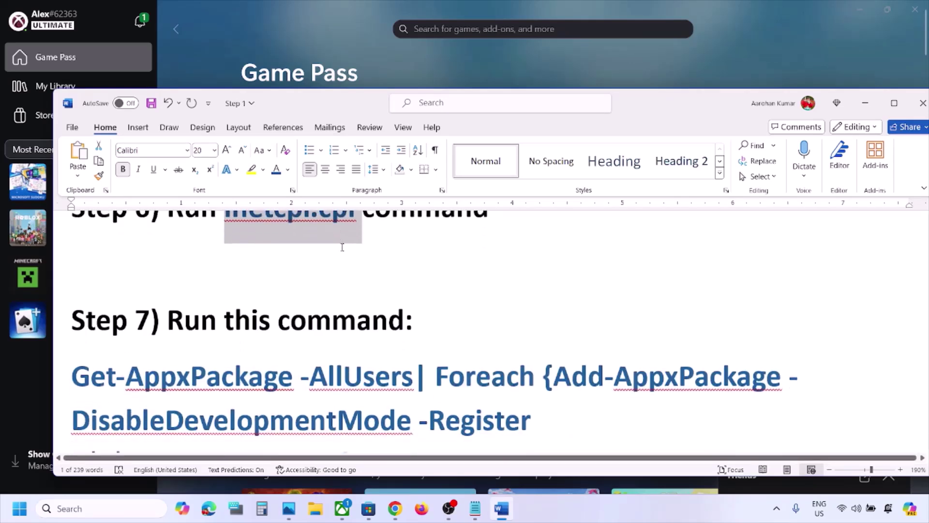
scroll(342, 247, "down", 1)
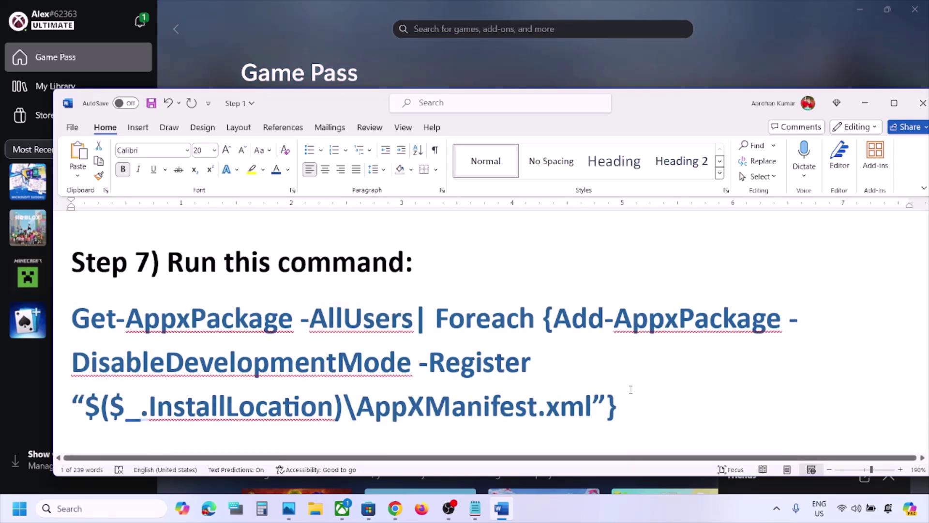
left_click_drag(618, 401, 103, 320)
key("super+c")
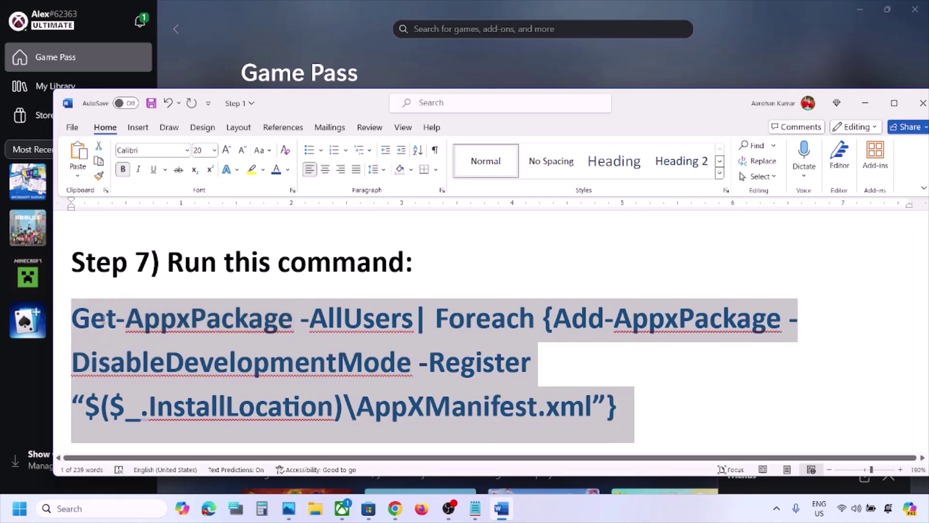
Paste and run the command in an administrator Windows PowerShell, then close PowerShell
left_click(69, 508)
type("powershell")
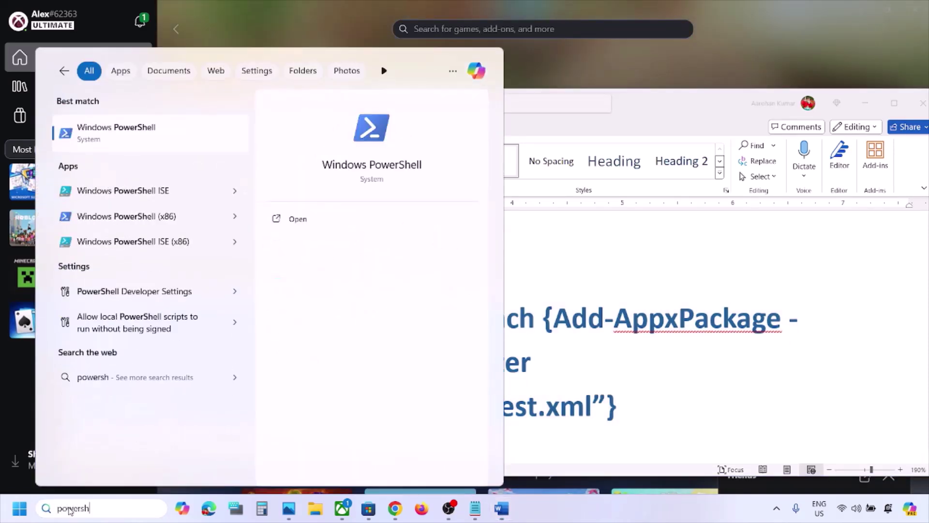
right_click(138, 142)
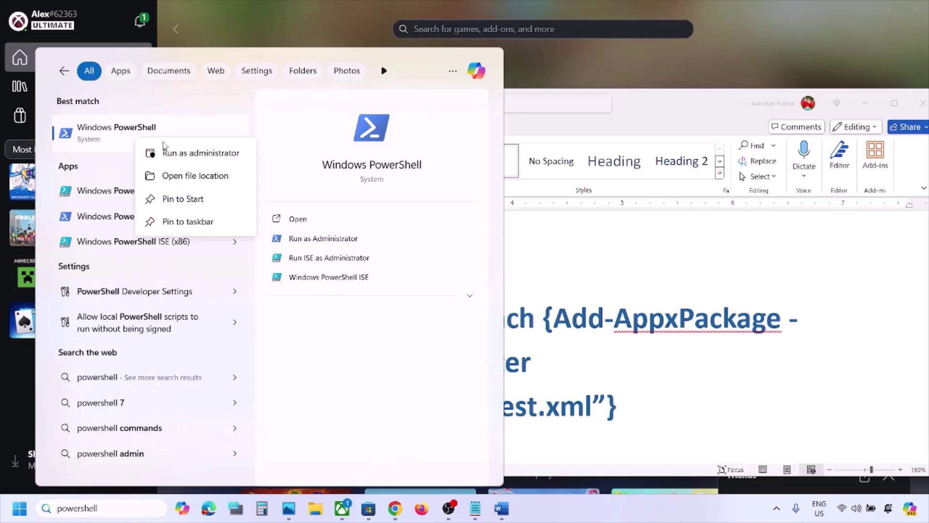
left_click(196, 154)
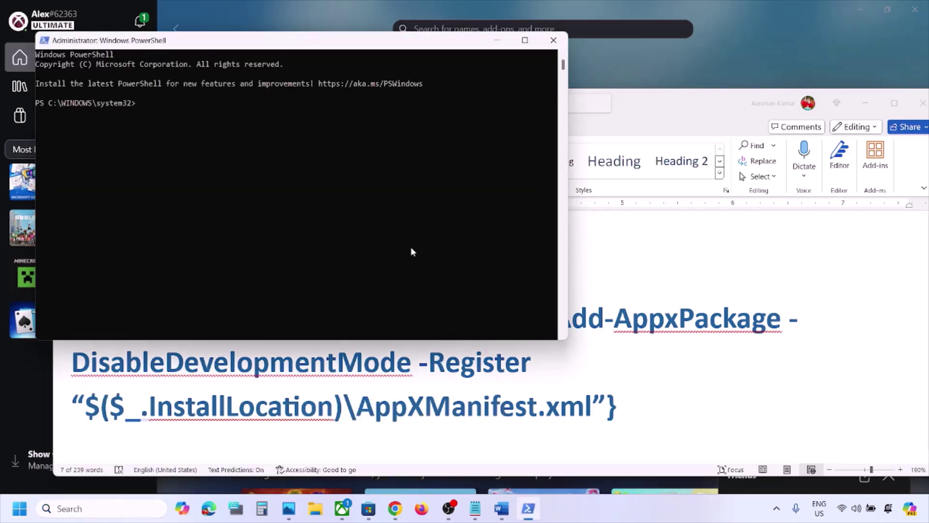
right_click(412, 251)
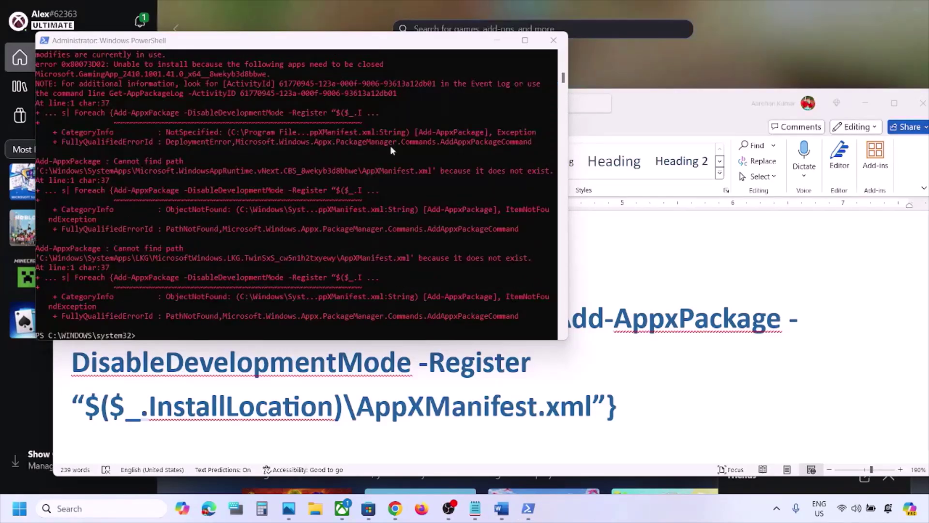
left_click(555, 40)
scroll(390, 332, "down", 5)
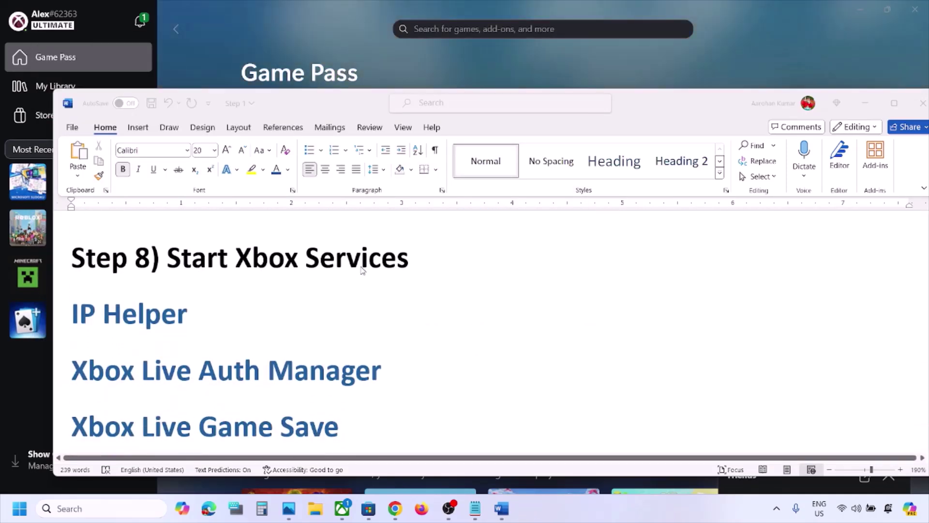
Open the Services console and set IP Helper's startup type to Automatic
left_click(108, 508)
type("services")
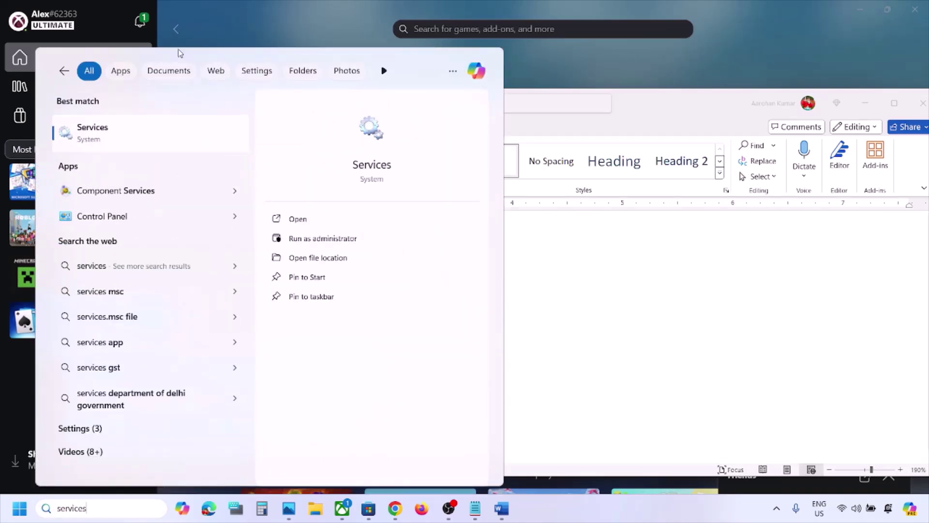
key("Escape")
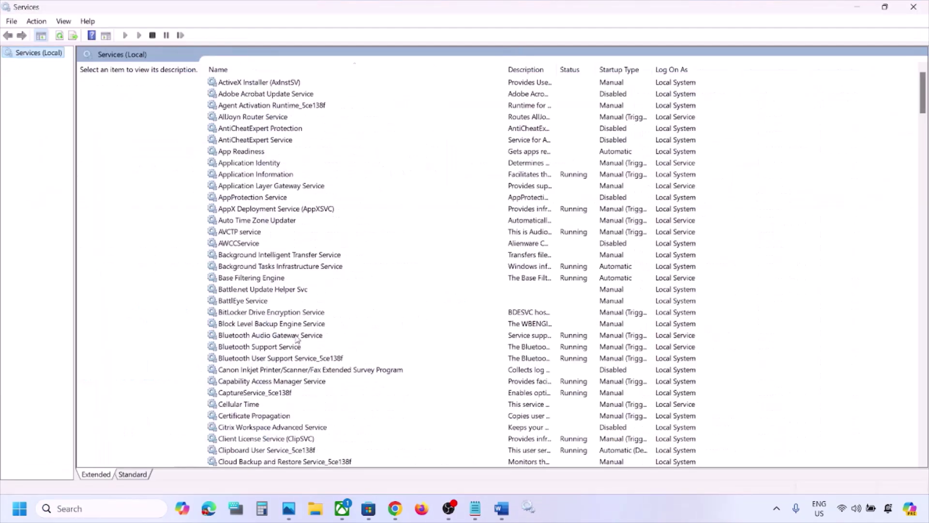
left_click(296, 336)
key("i")
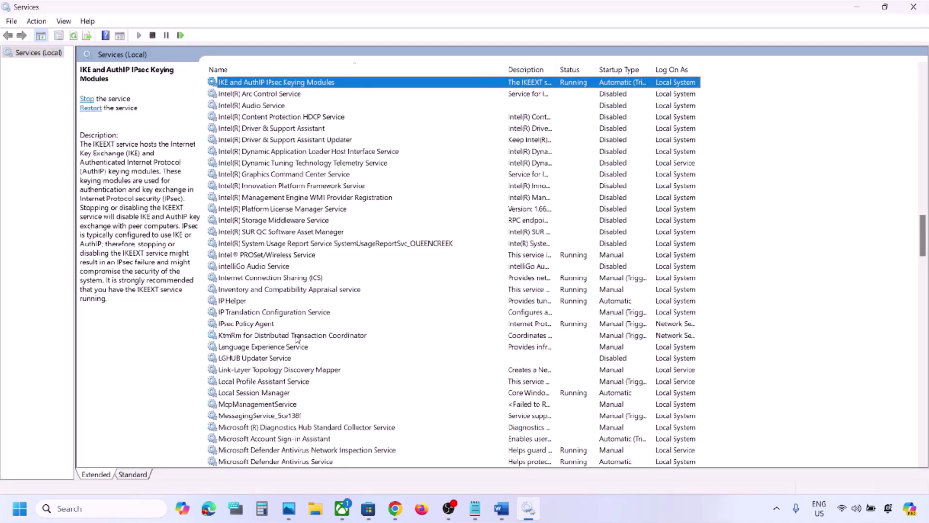
left_click(241, 300)
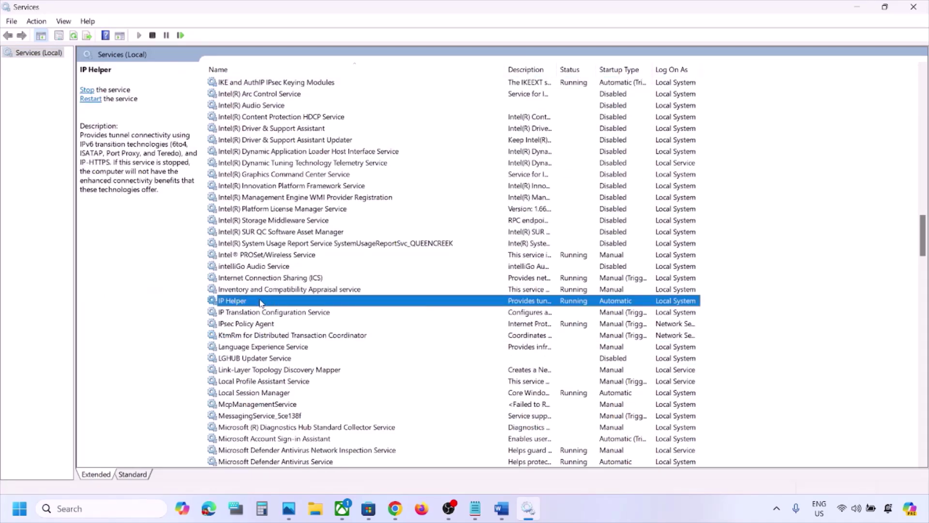
double_click(260, 304)
left_click(460, 245)
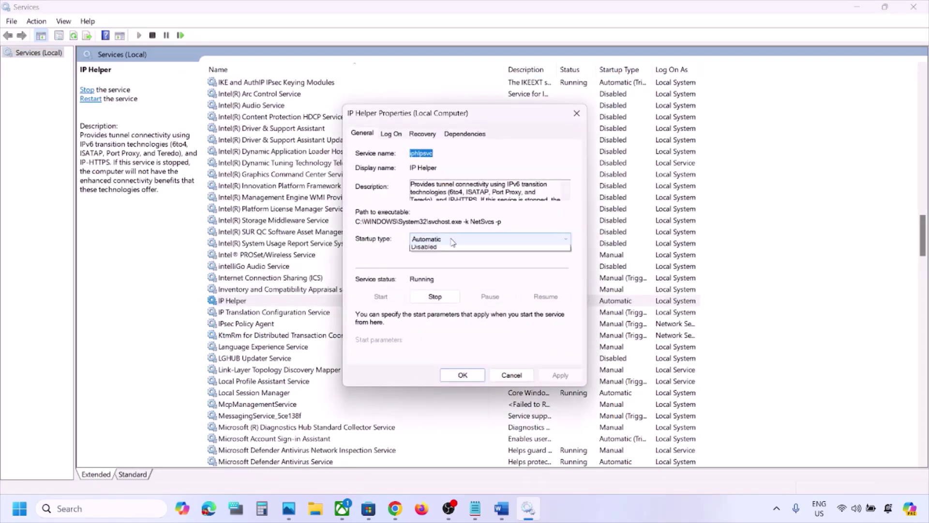
left_click(451, 258)
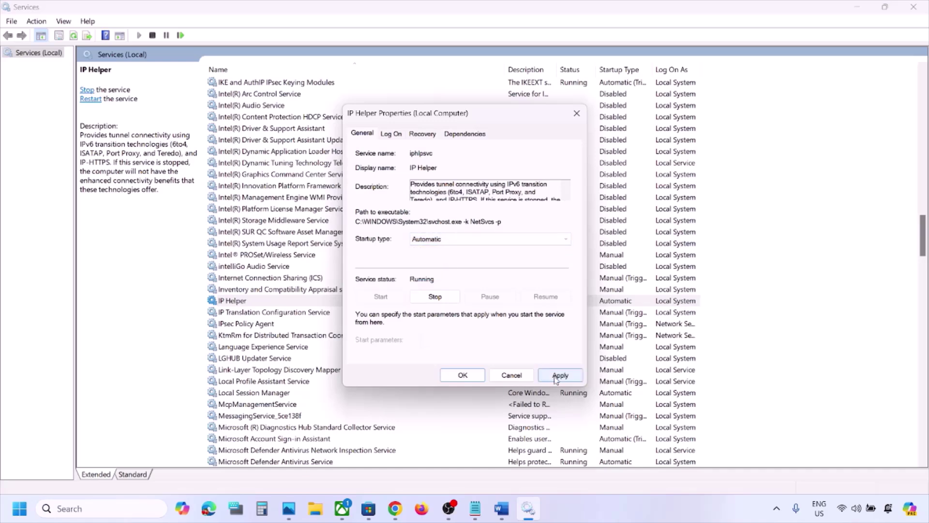
left_click(557, 375)
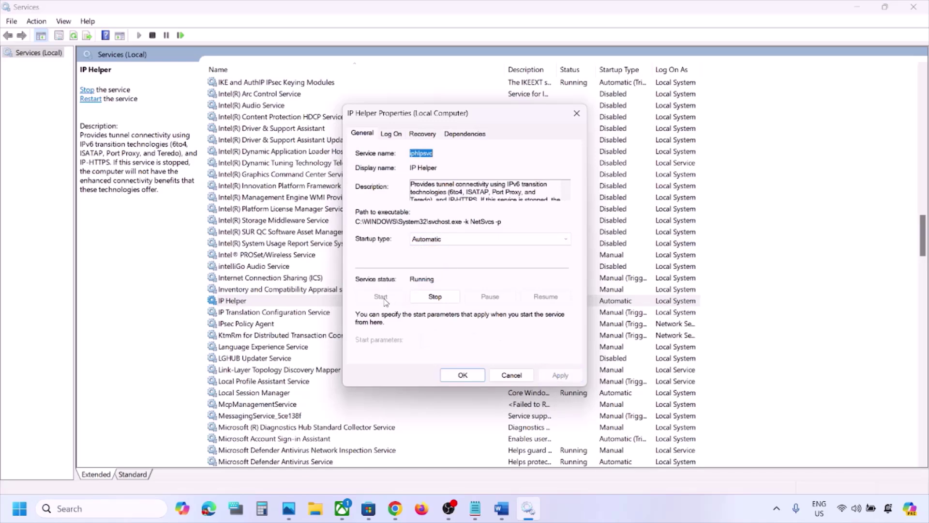
left_click(455, 377)
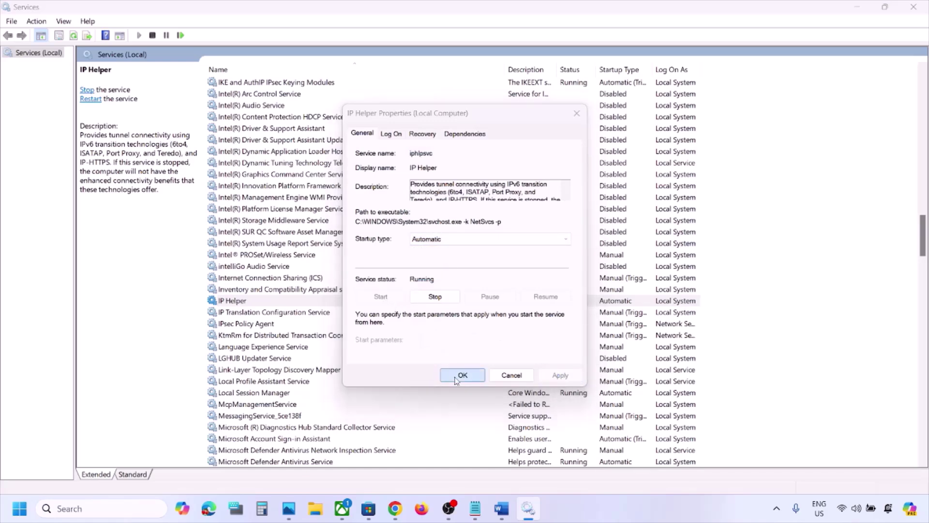
Set Xbox Accessory Management Service's startup type to Automatic
left_click(354, 380)
key("x")
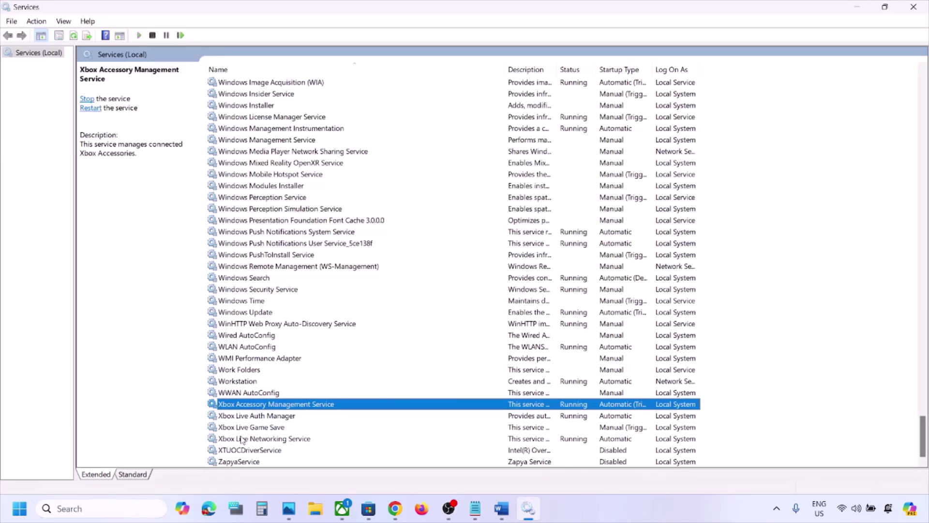
double_click(301, 404)
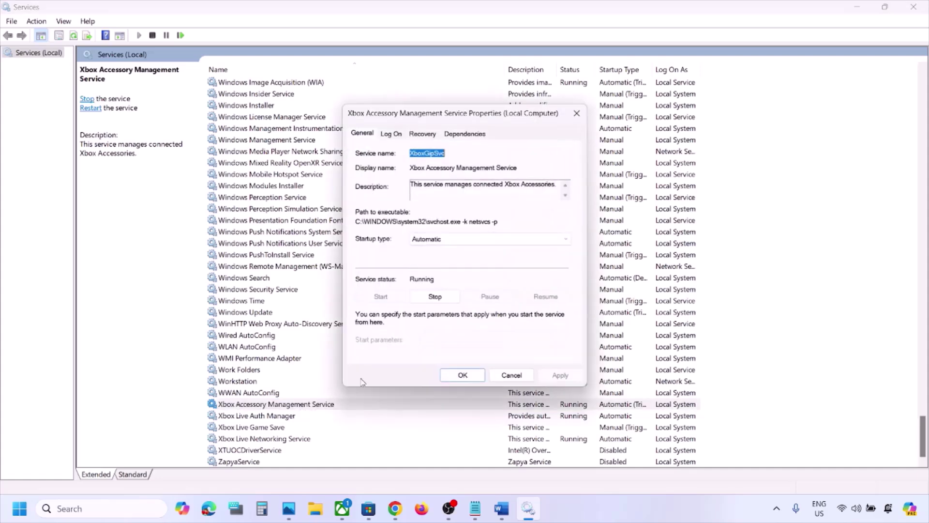
left_click(427, 239)
left_click(431, 248)
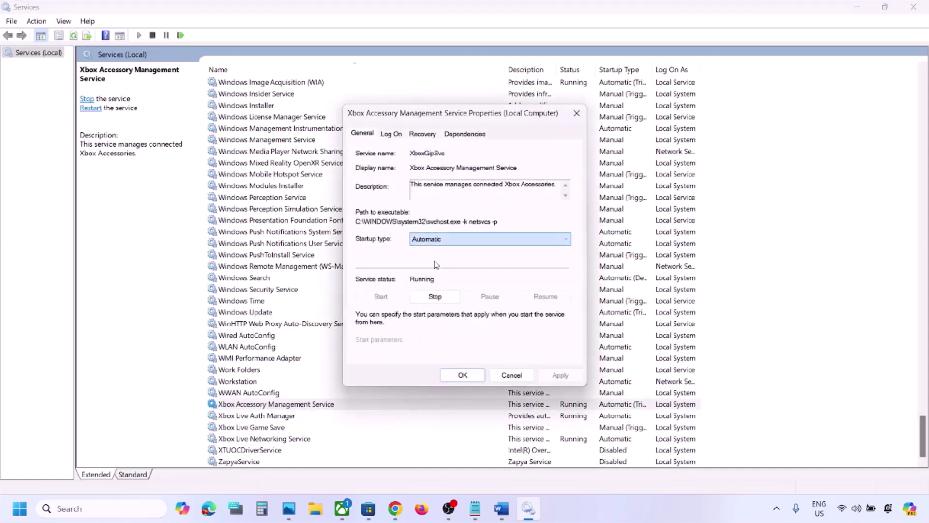
left_click(556, 374)
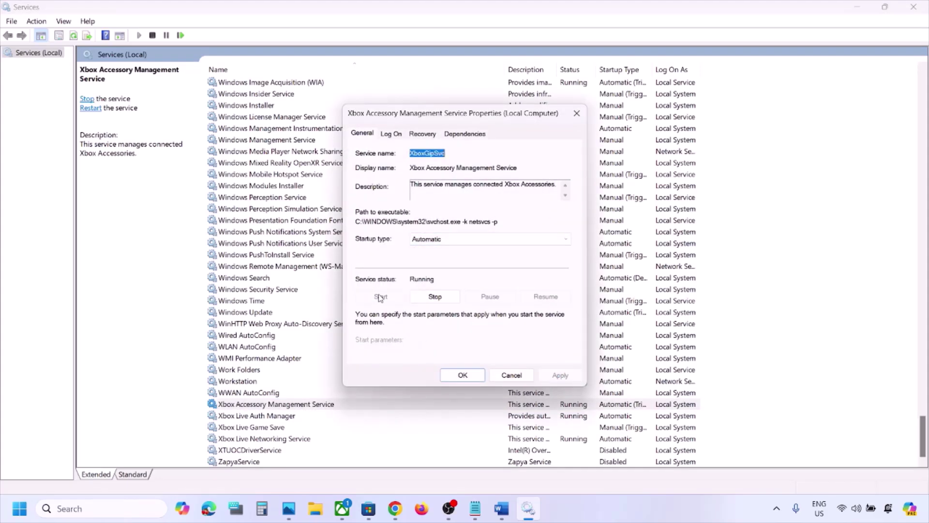
left_click(463, 376)
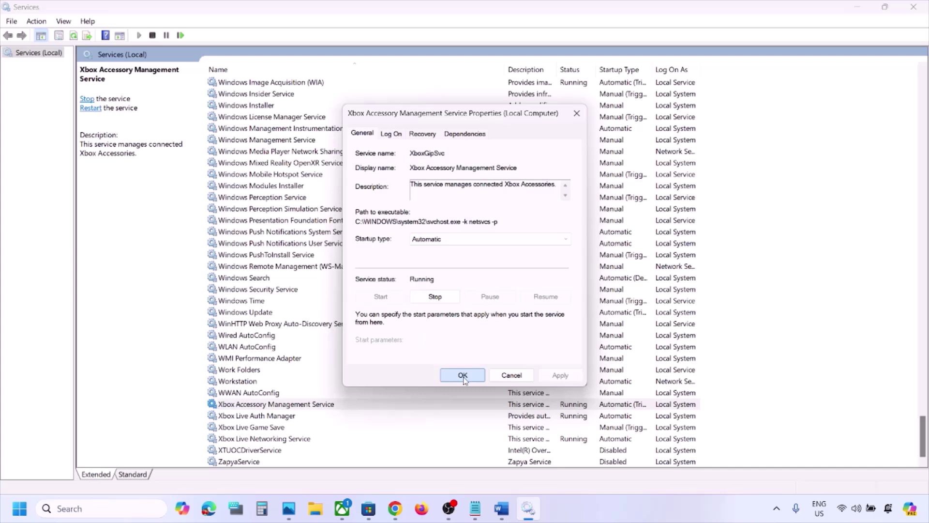
Keep Xbox Live Auth Manager's startup type at Automatic and apply it
double_click(280, 416)
left_click(474, 239)
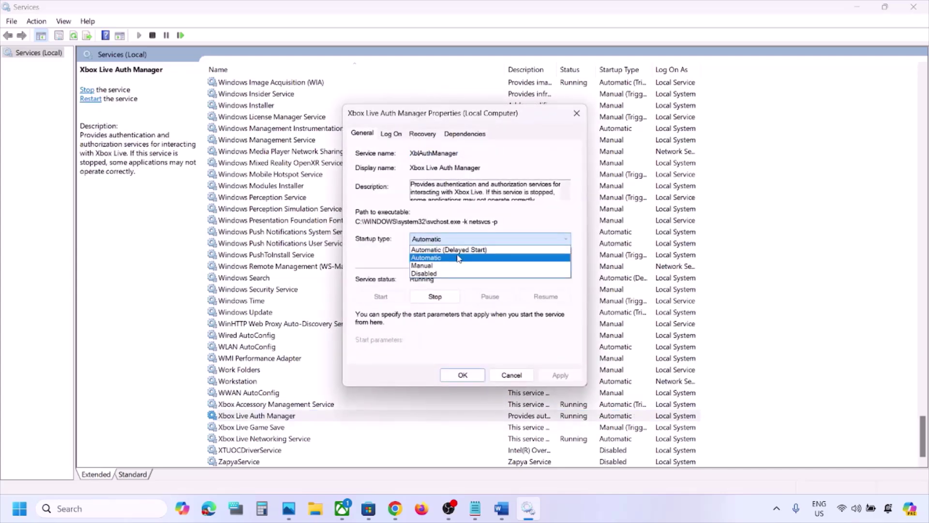
left_click(495, 273)
left_click(558, 375)
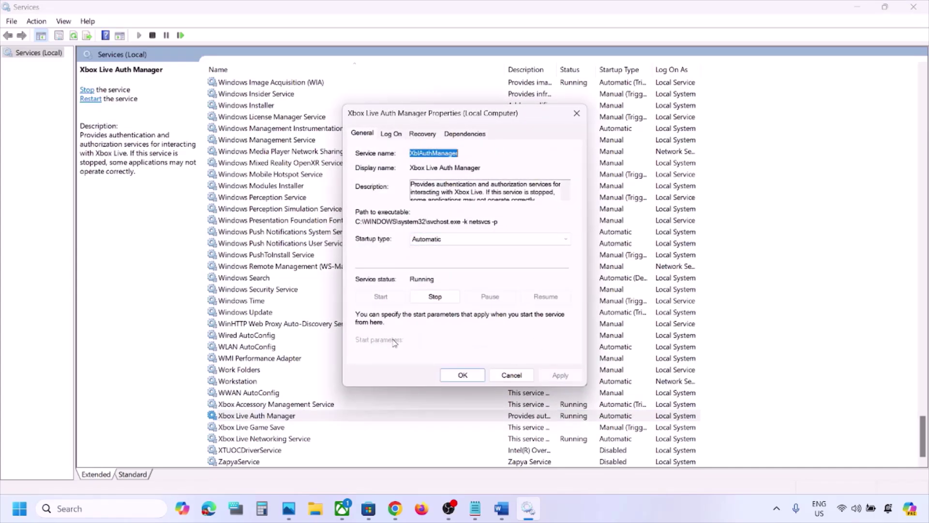
left_click(457, 377)
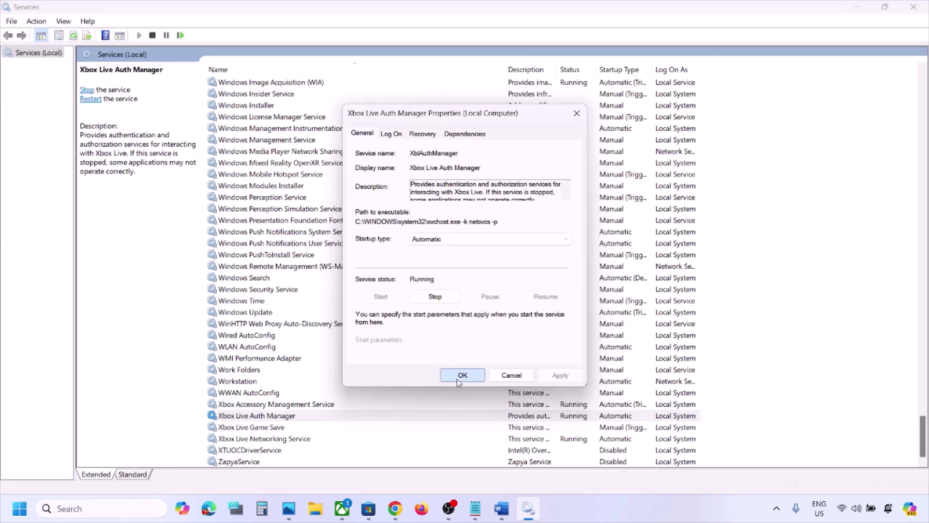
Set Xbox Live Game Save to Automatic startup and start the service
double_click(266, 428)
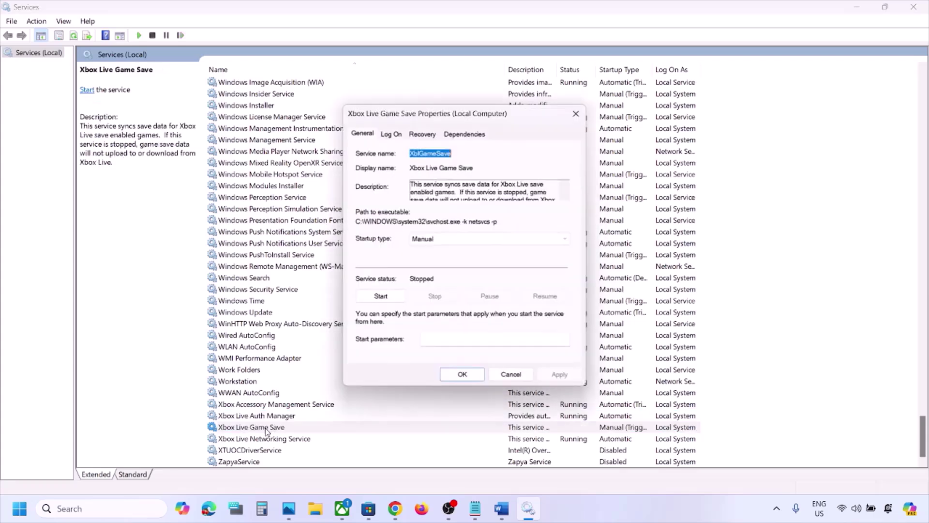
left_click(439, 239)
left_click(437, 259)
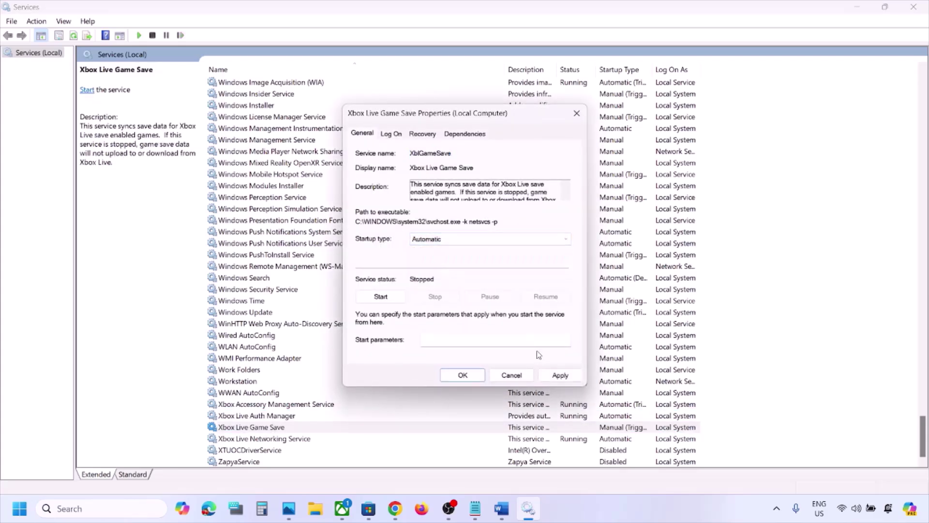
left_click(557, 376)
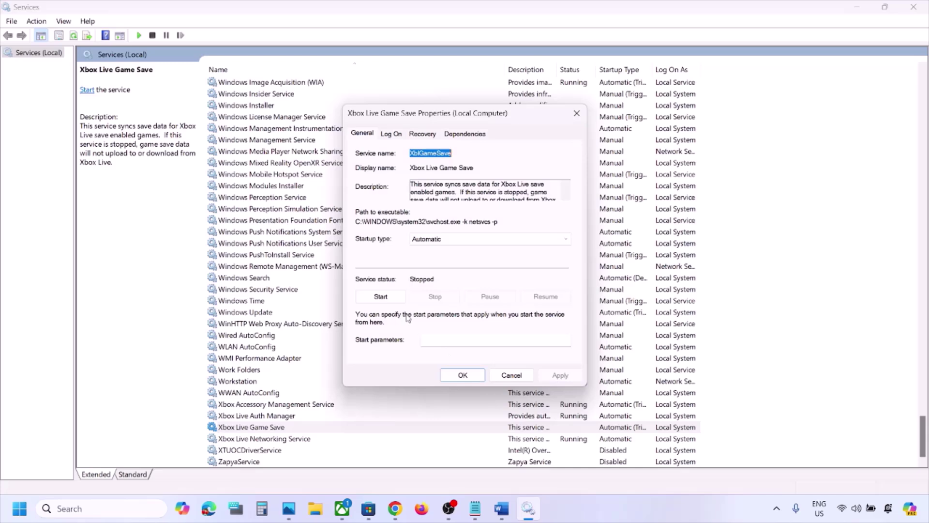
left_click(383, 297)
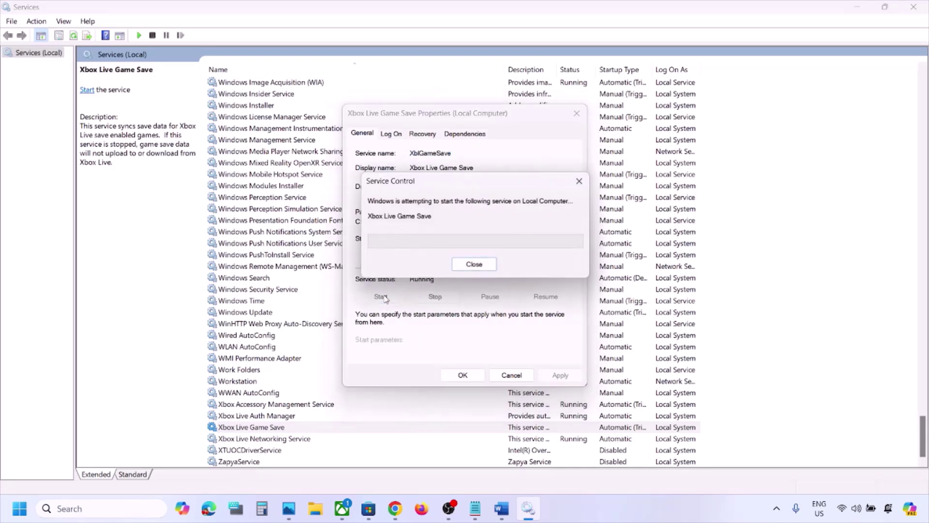
left_click(462, 376)
Set Xbox Live Networking Service's startup type to Automatic
double_click(291, 440)
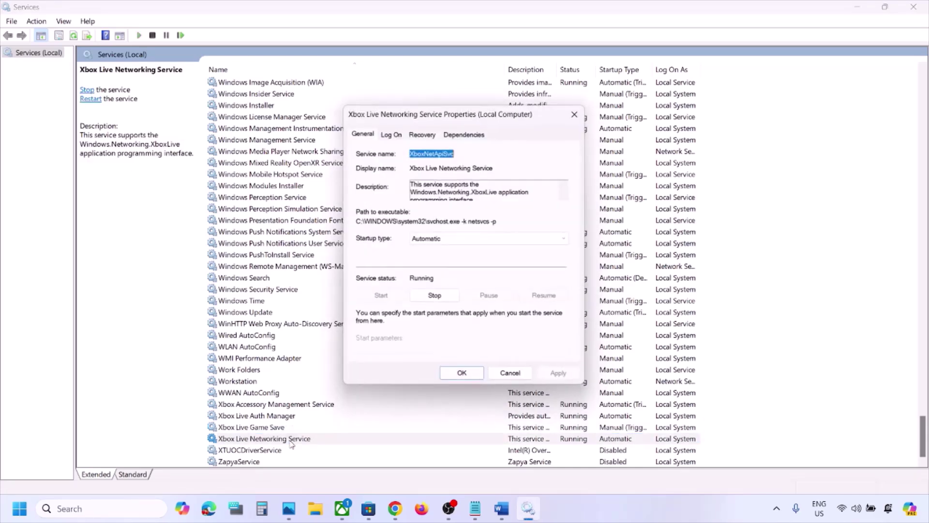
left_click(470, 239)
left_click(453, 260)
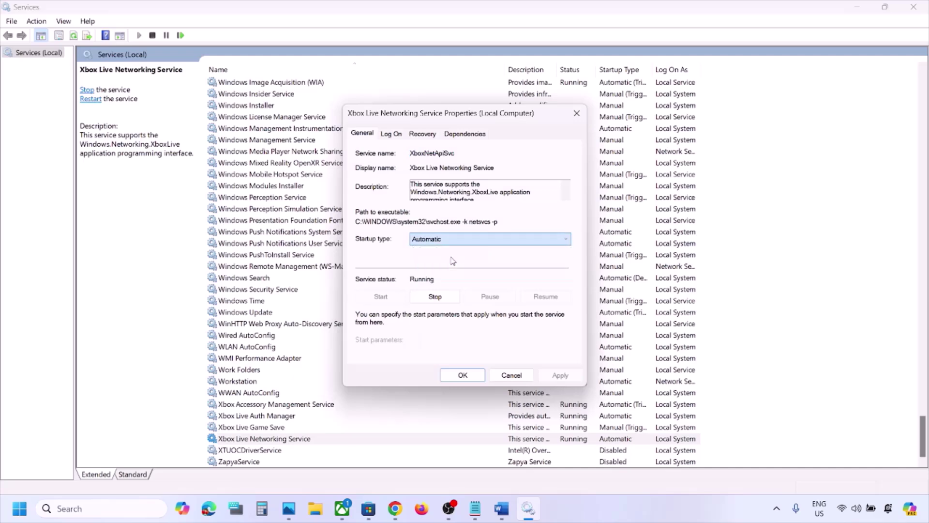
left_click(560, 375)
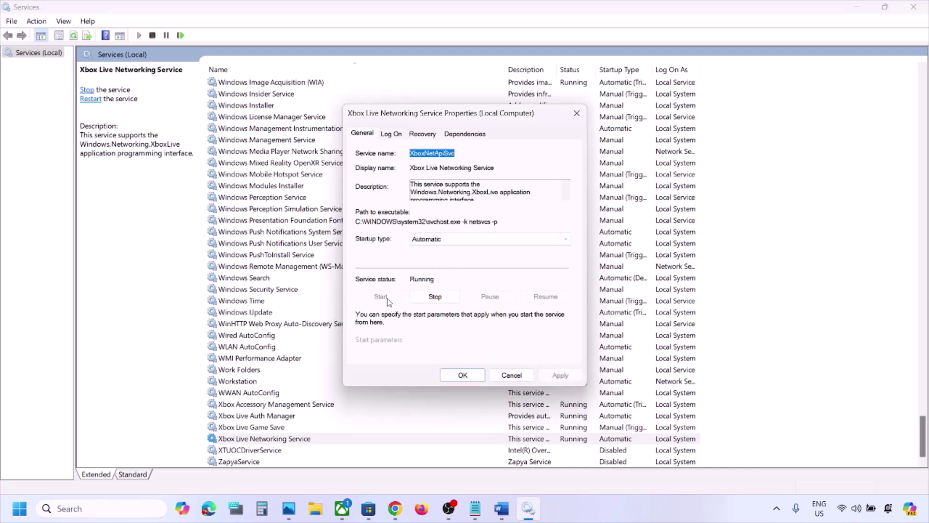
left_click(463, 374)
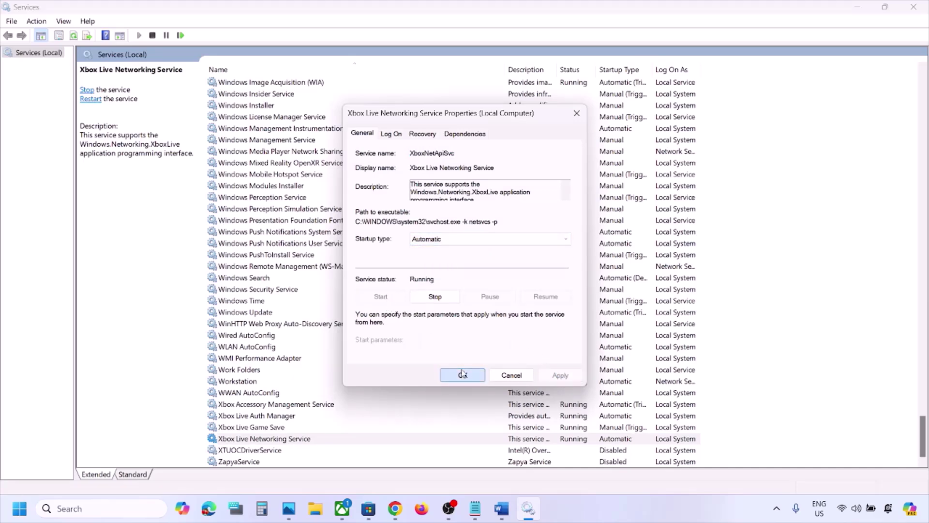
Set Windows Update's startup type to Automatic
left_click(252, 314)
double_click(289, 315)
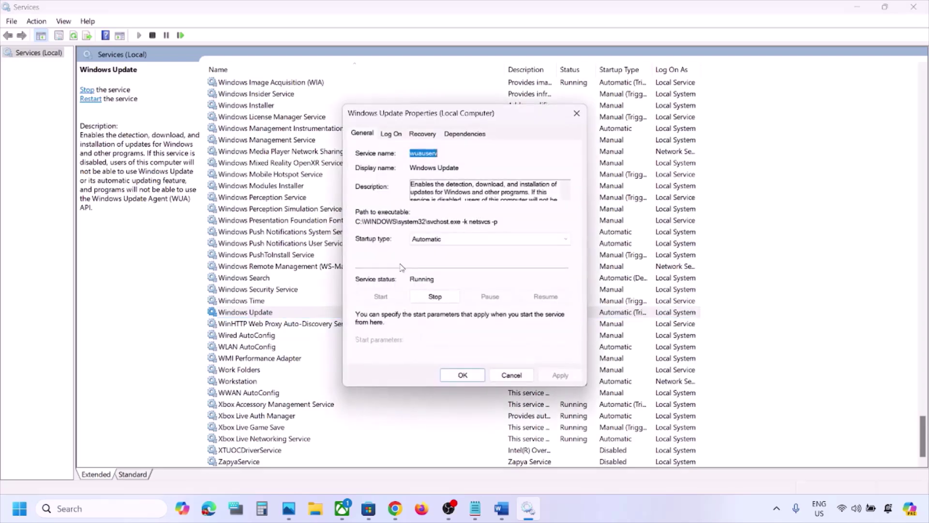
left_click(438, 239)
left_click(439, 258)
left_click(556, 375)
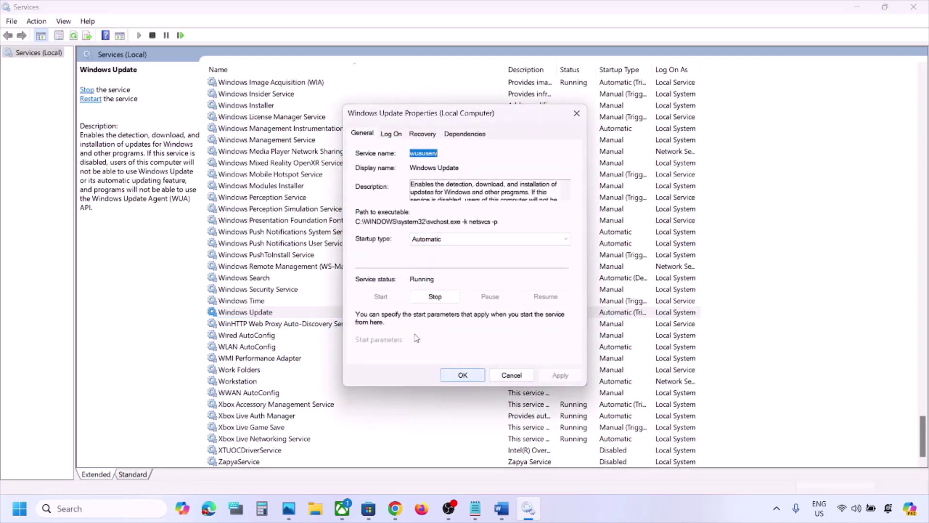
left_click(463, 376)
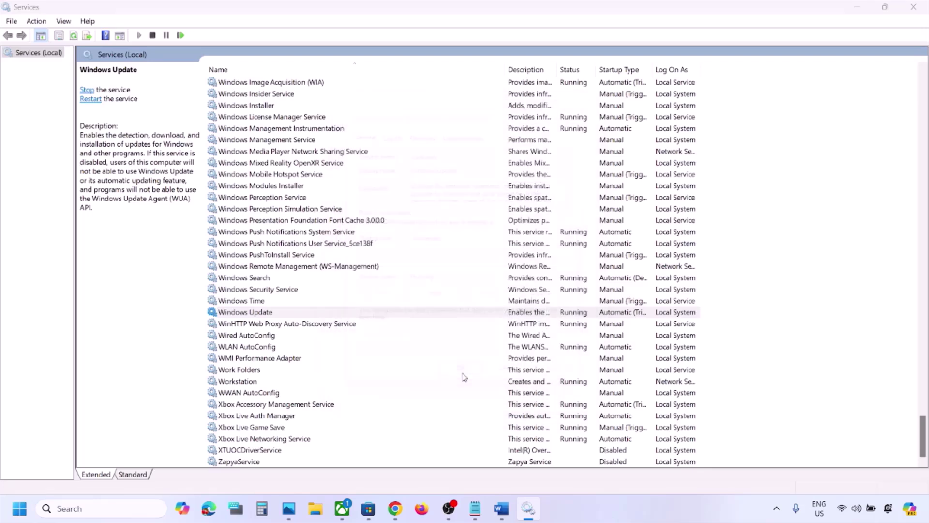
left_click(334, 291)
Find Gaming Services, check its properties, and restart the first Gaming Services entry
key("g")
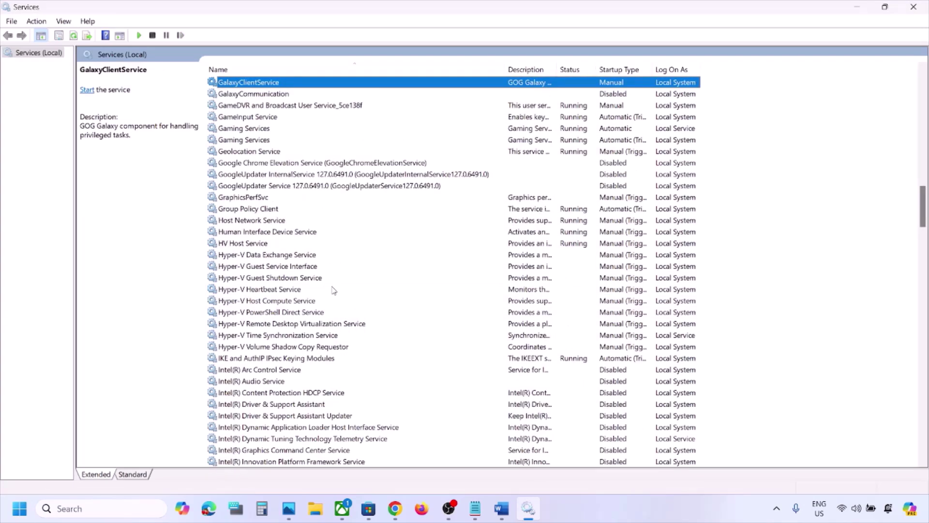
scroll(333, 290, "up", 4)
left_click(261, 257)
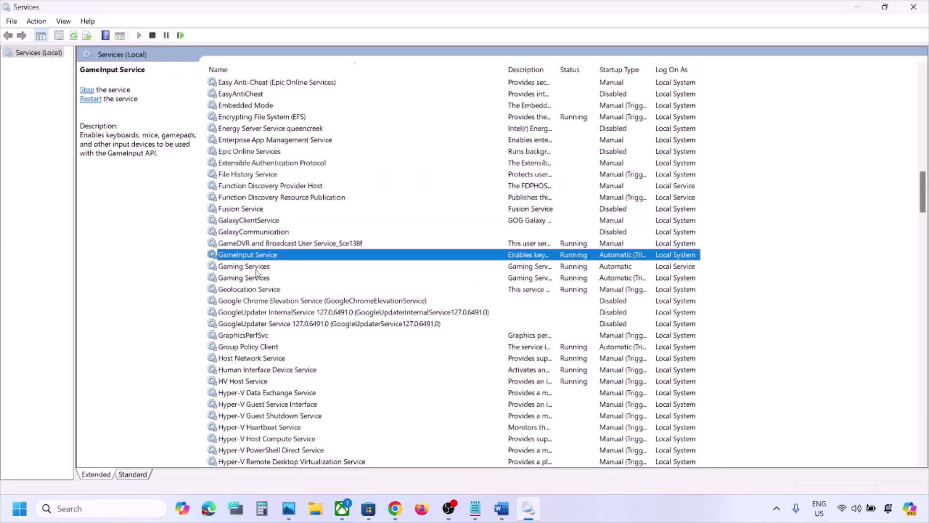
left_click(257, 270)
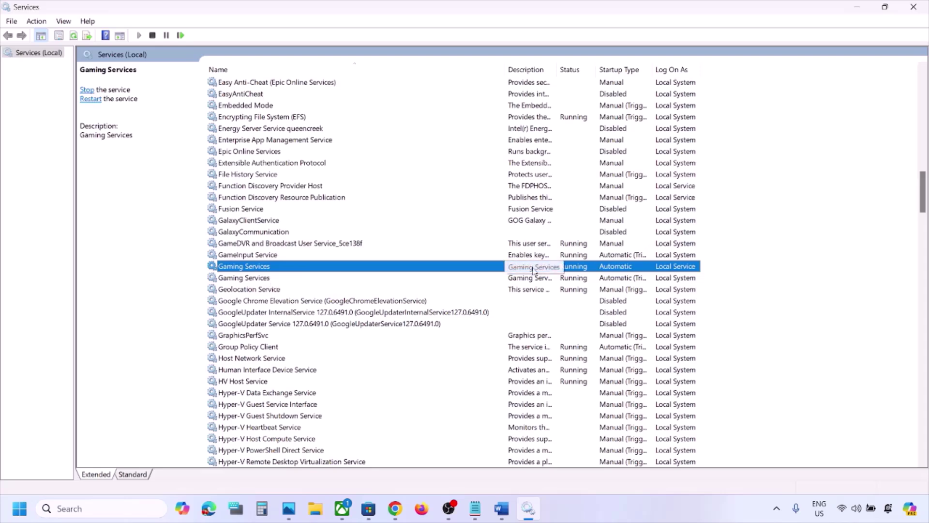
double_click(487, 270)
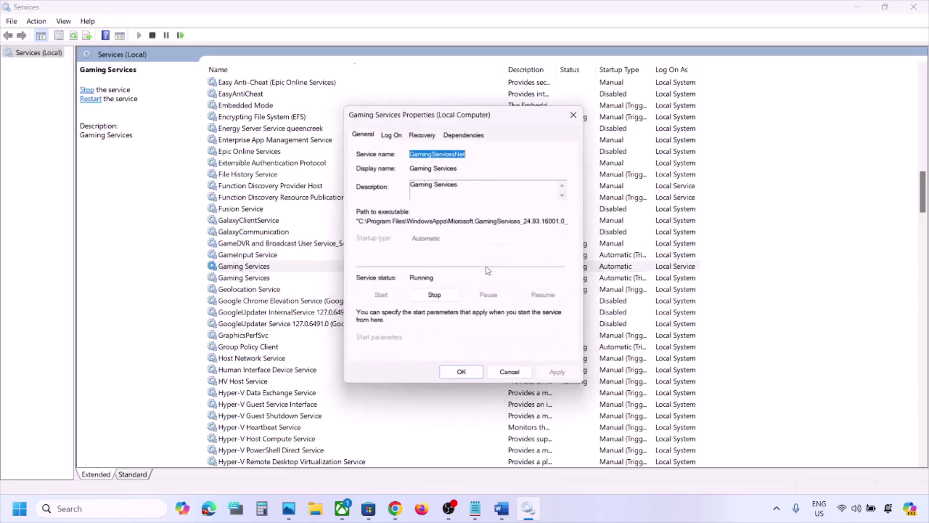
left_click(577, 113)
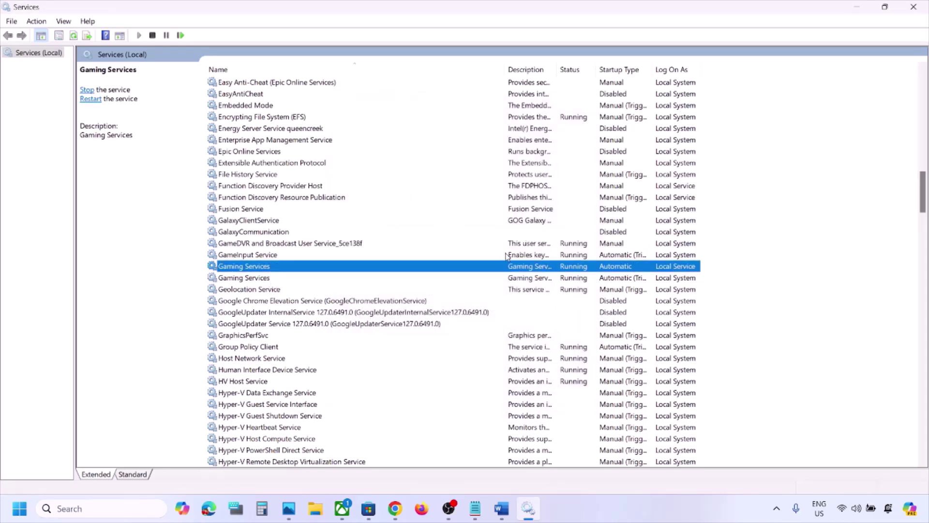
right_click(506, 271)
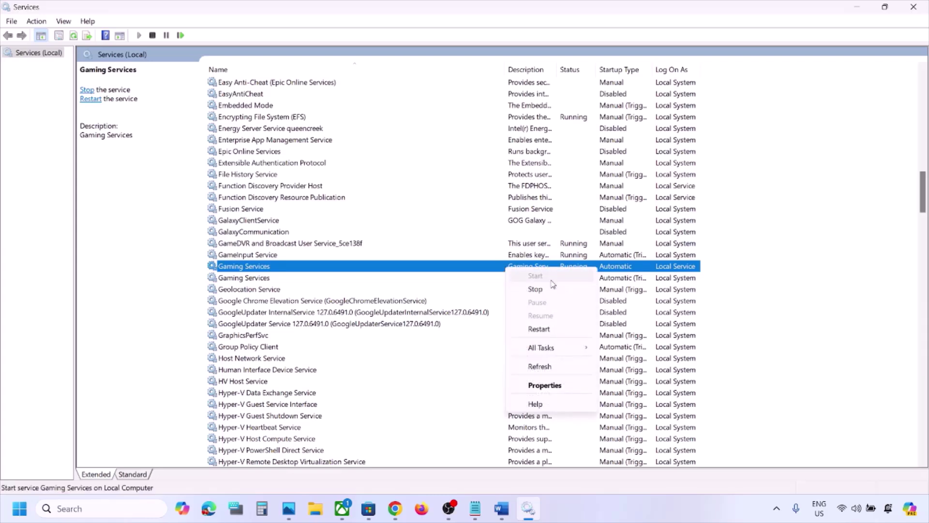
left_click(548, 329)
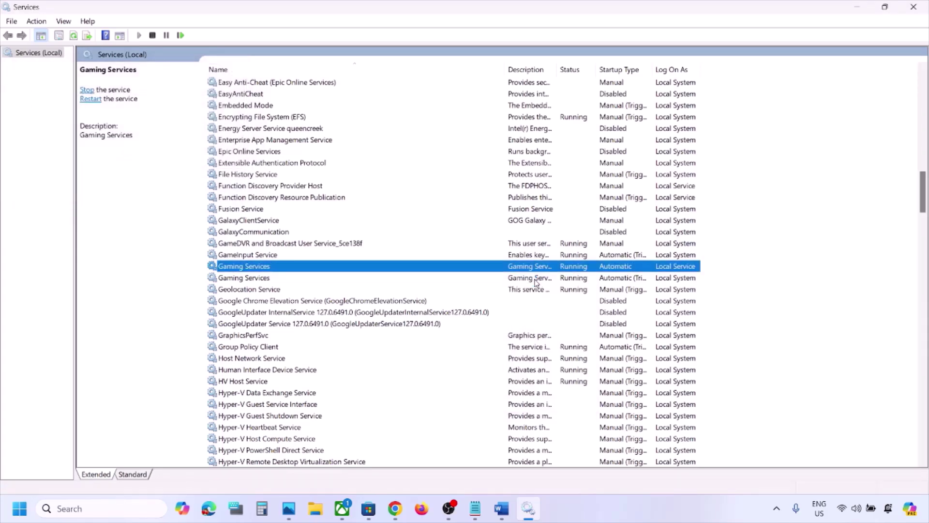
Stop both Gaming Services entries, then restart Gaming Services and check both entries
right_click(536, 280)
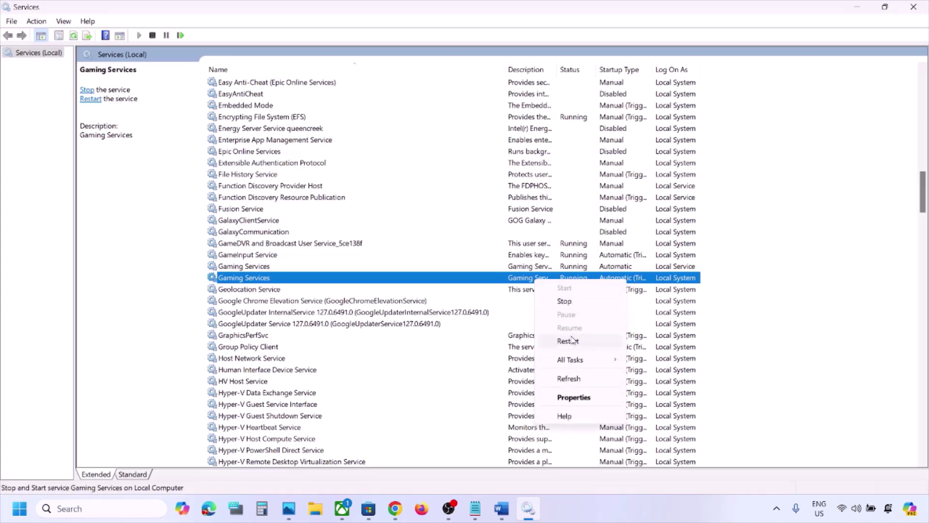
left_click(573, 302)
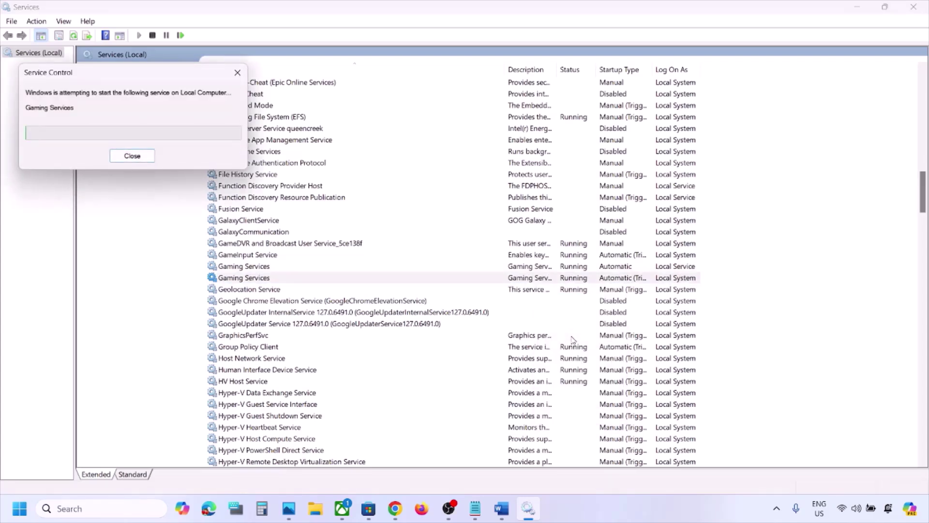
left_click(532, 270)
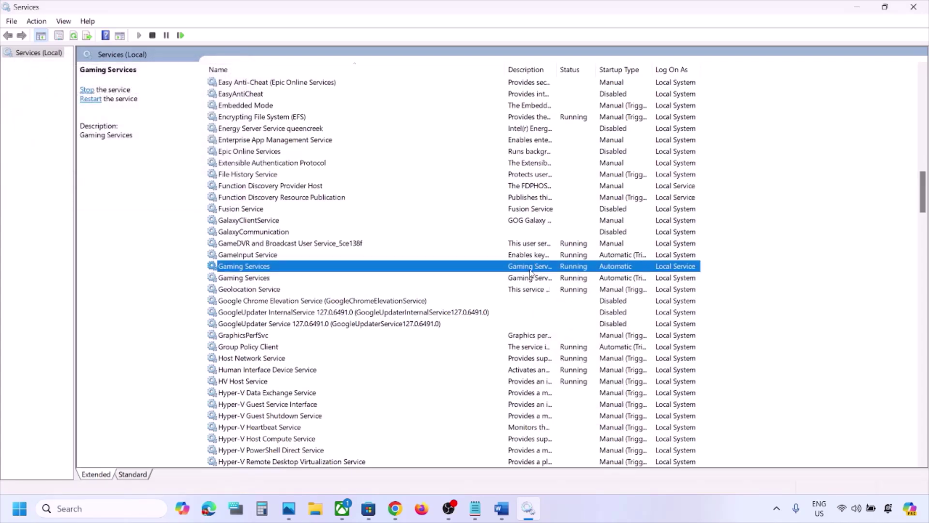
right_click(526, 271)
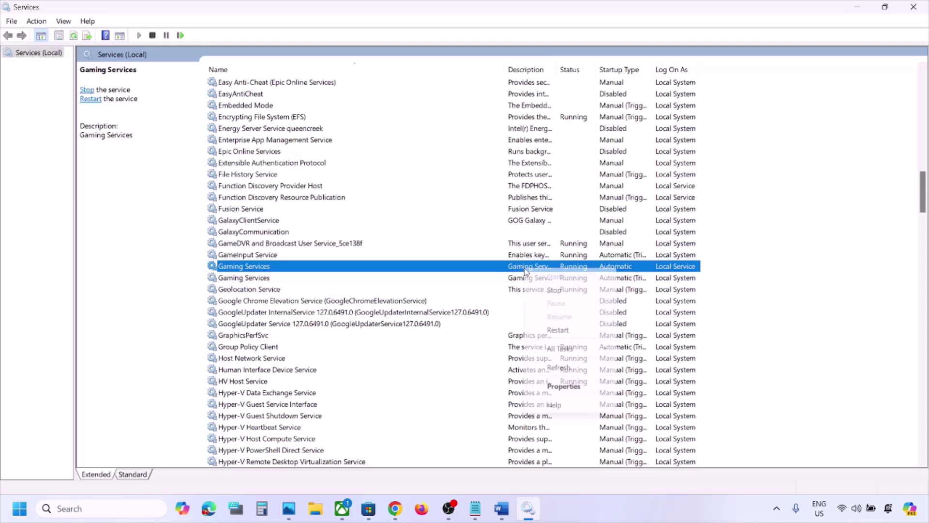
left_click(561, 293)
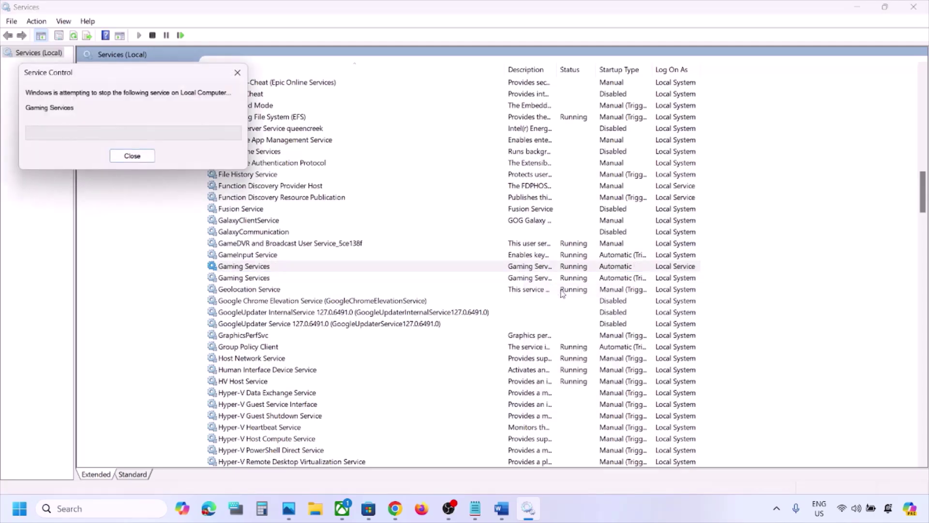
right_click(531, 279)
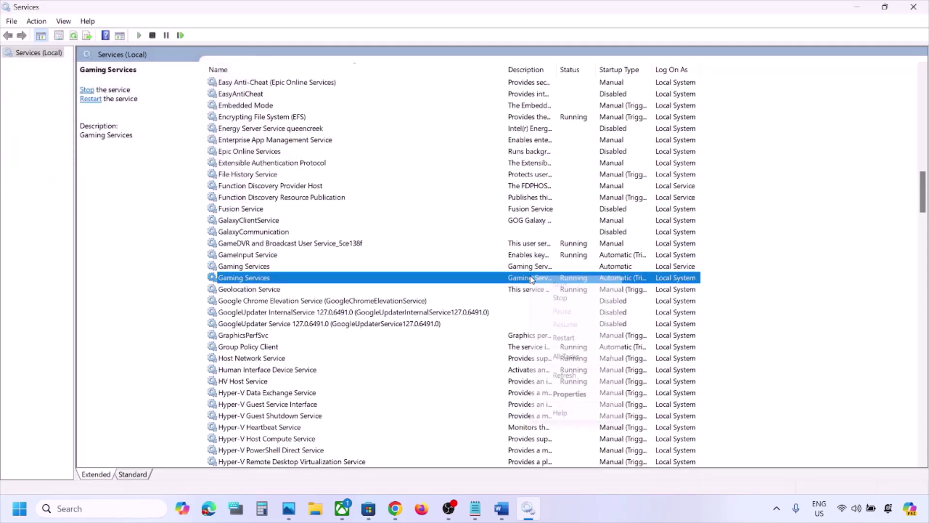
left_click(560, 298)
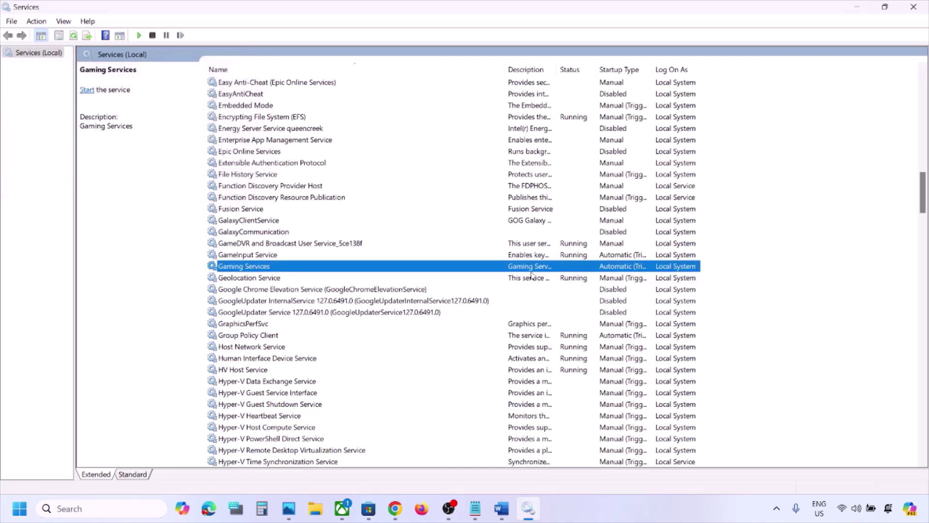
right_click(530, 270)
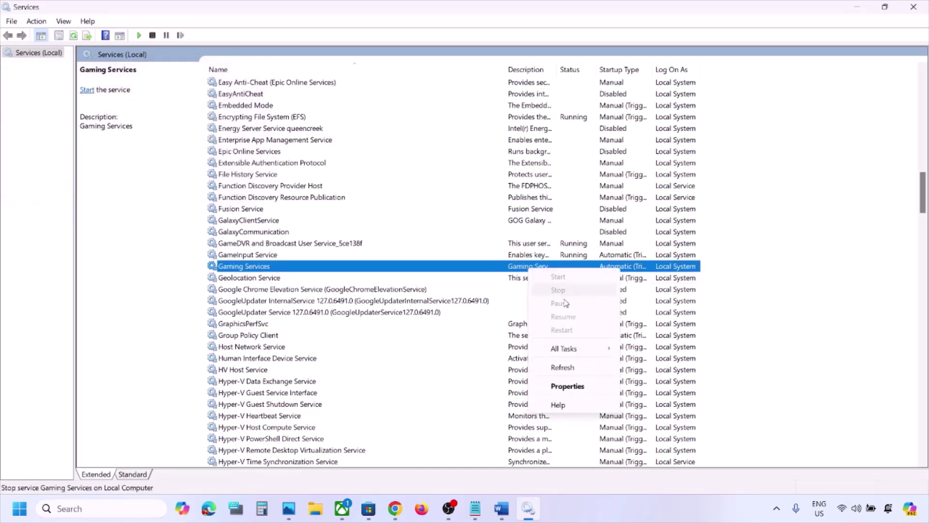
right_click(525, 271)
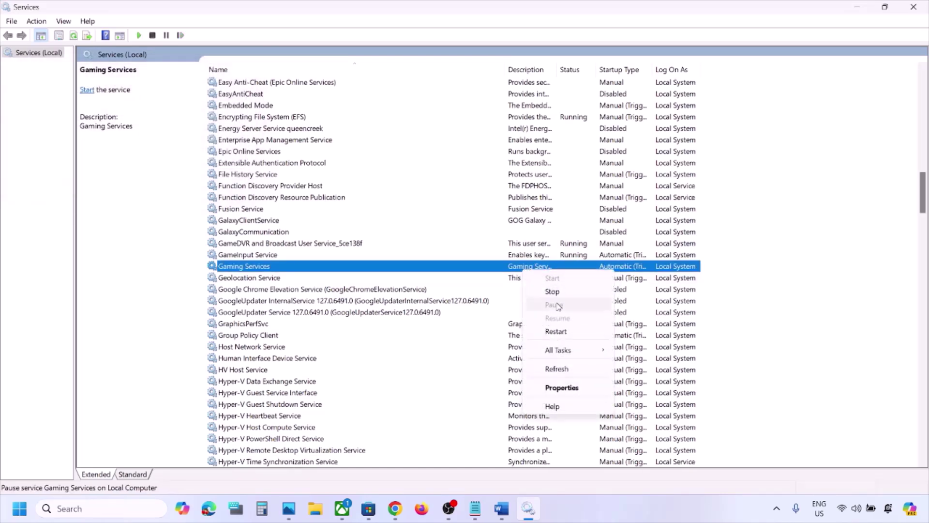
left_click(556, 331)
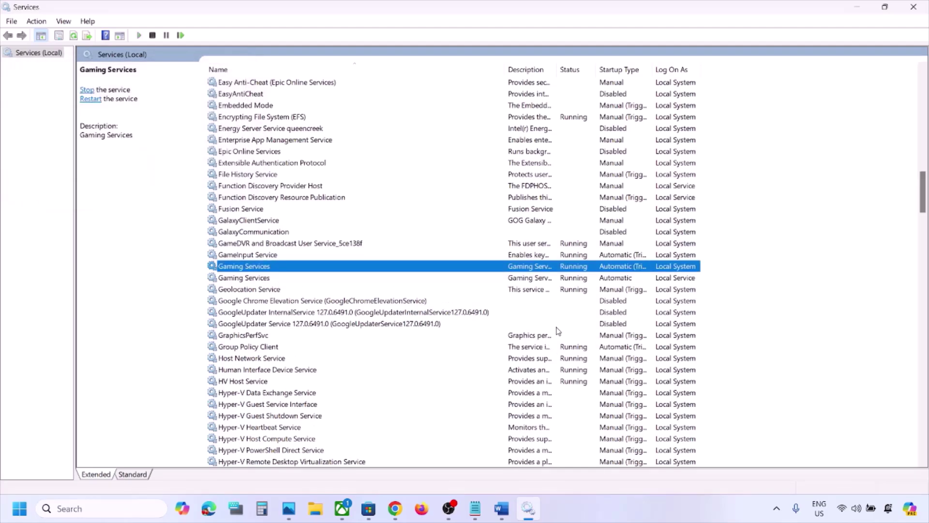
left_click(537, 279)
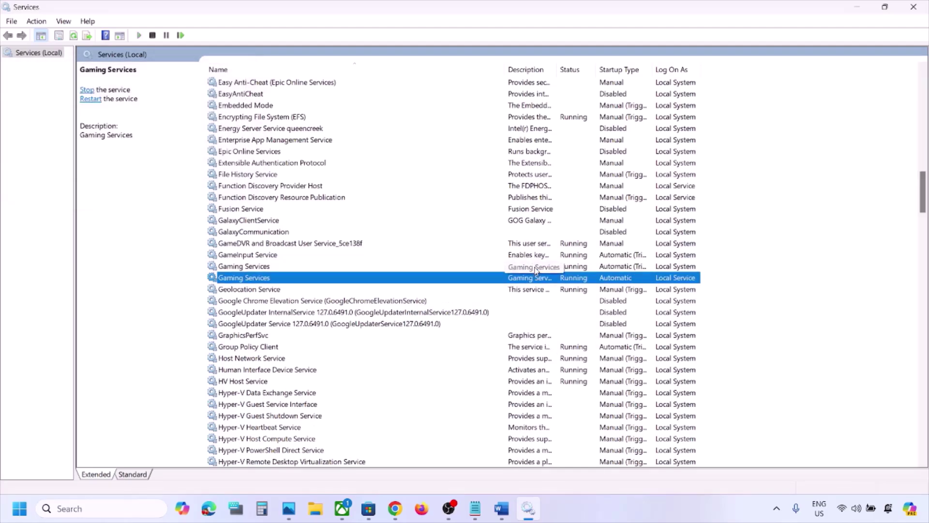
left_click(537, 269)
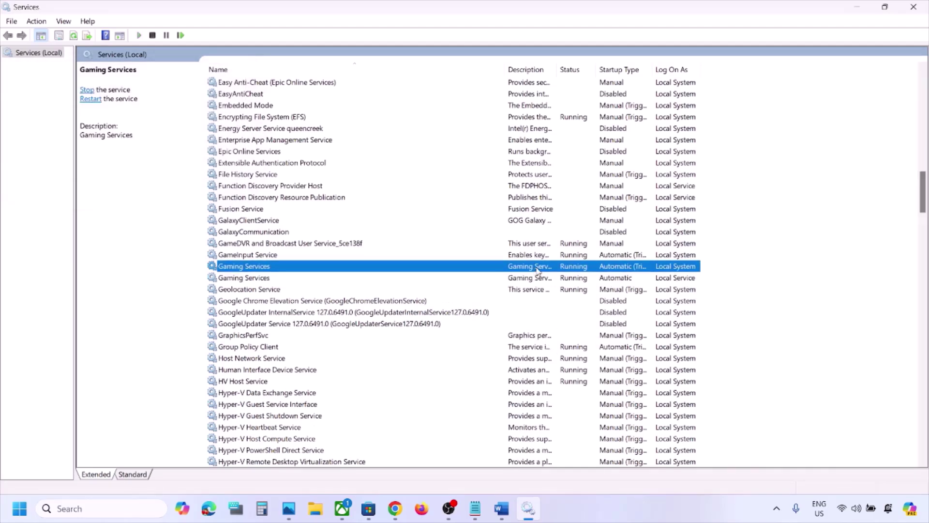
Keep Microsoft Store Install Service's startup type at Automatic and apply it
left_click(527, 211)
key("m")
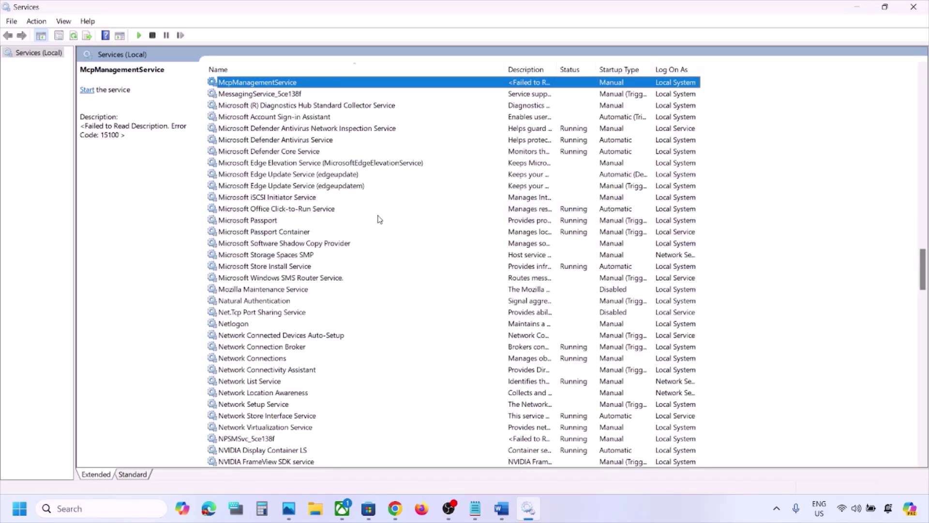
left_click(283, 269)
double_click(333, 267)
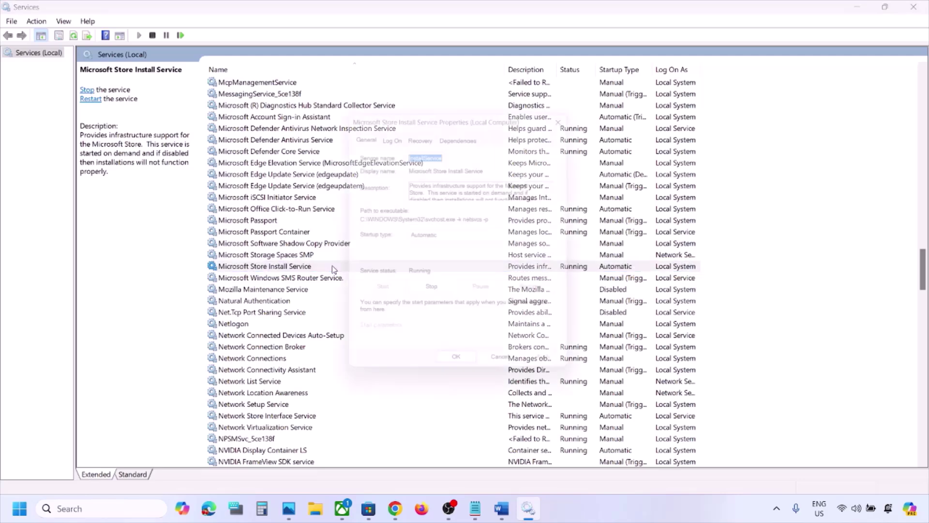
left_click(444, 239)
left_click(443, 262)
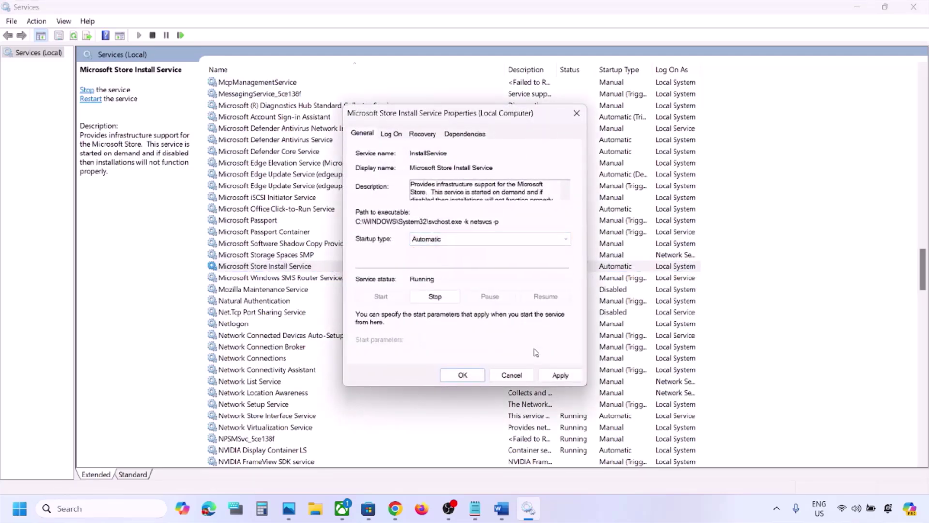
left_click(544, 374)
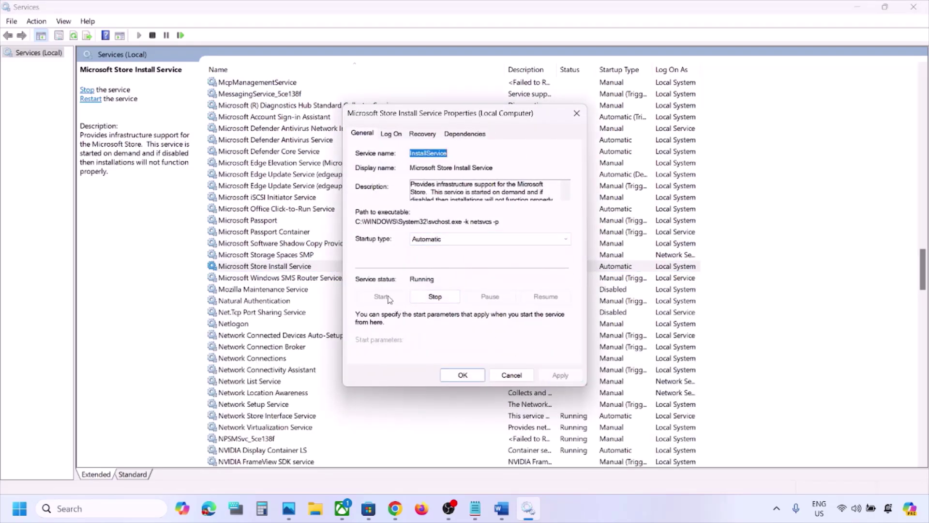
left_click(466, 379)
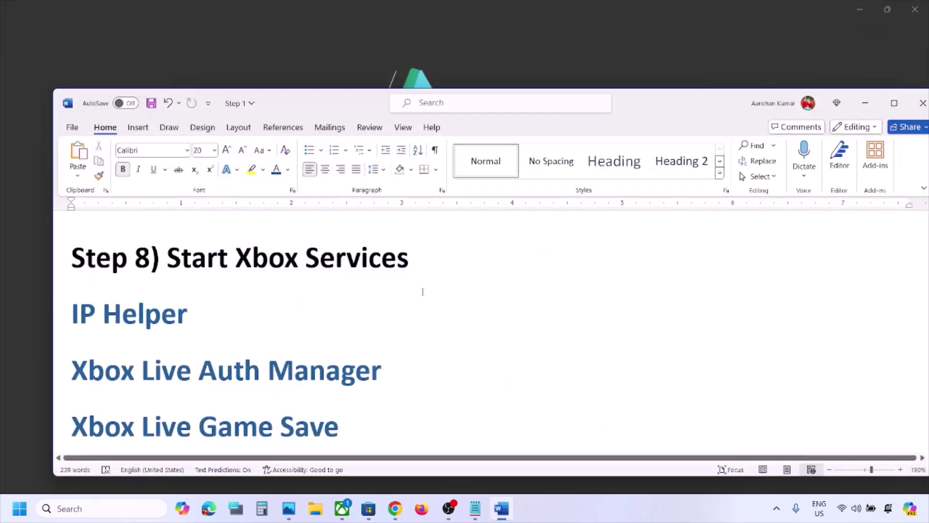
Scroll the Word notes to Step 9 and highlight 'login credentials'
scroll(423, 292, "down", 5)
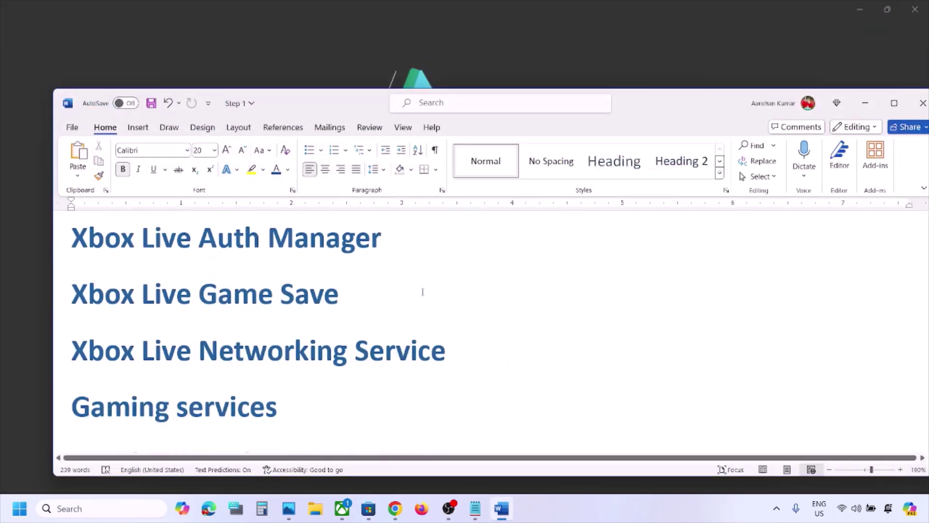
scroll(422, 292, "down", 4)
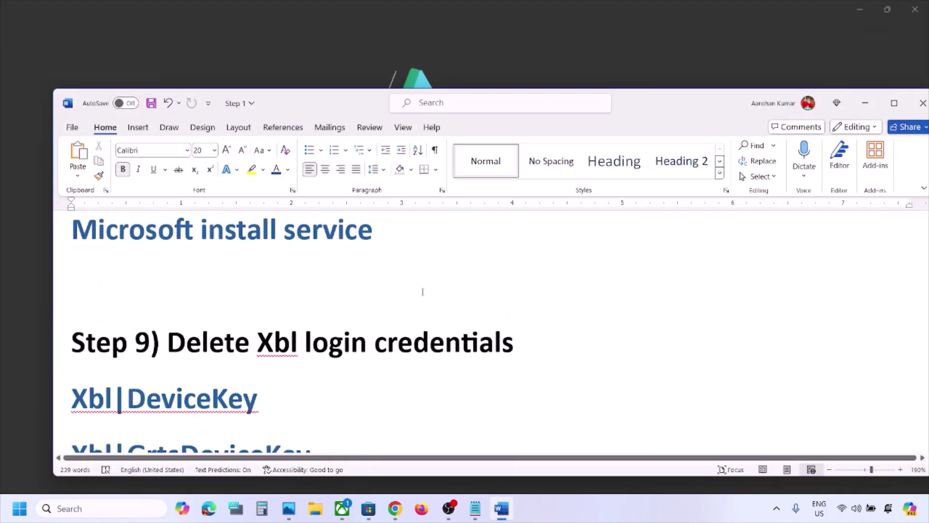
scroll(356, 309, "down", 1)
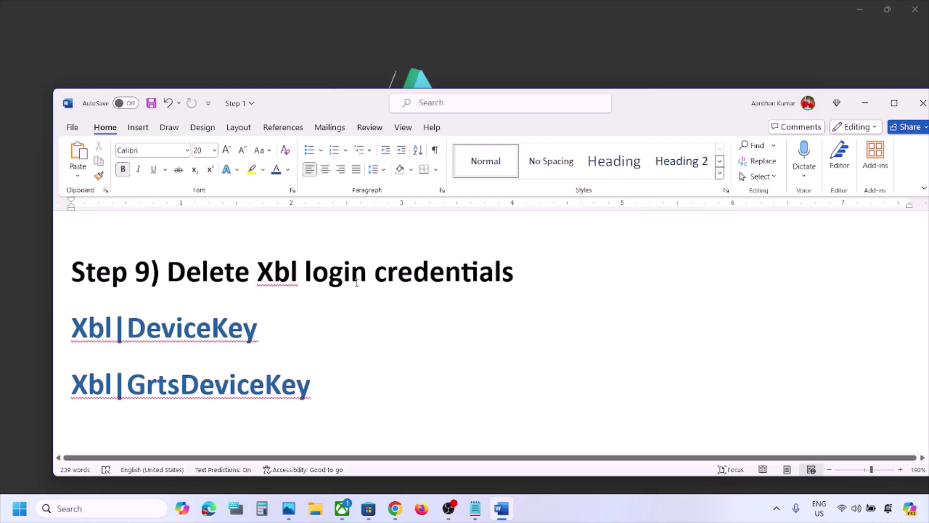
left_click_drag(320, 276, 532, 278)
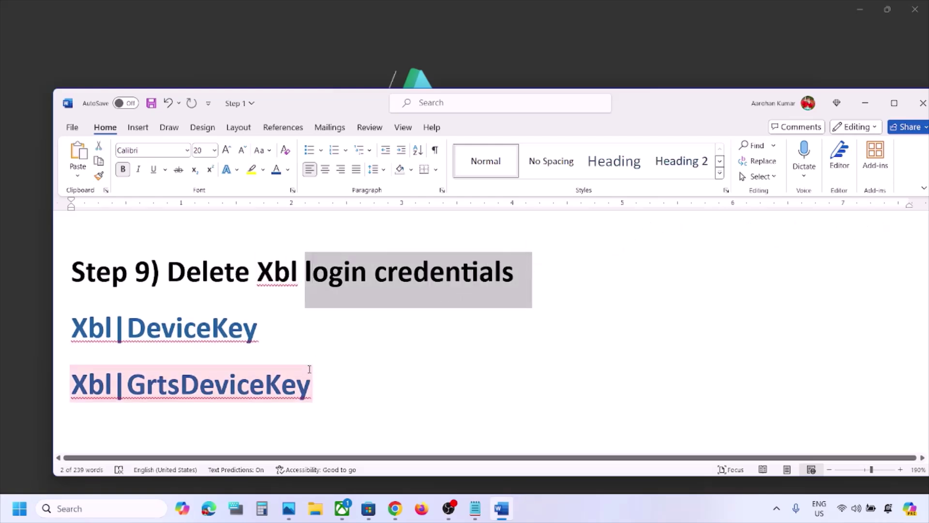
left_click(118, 510)
Search 'credential', open Credential Manager's Windows Credentials down to the Xbl entries, then return to Word
type("crede")
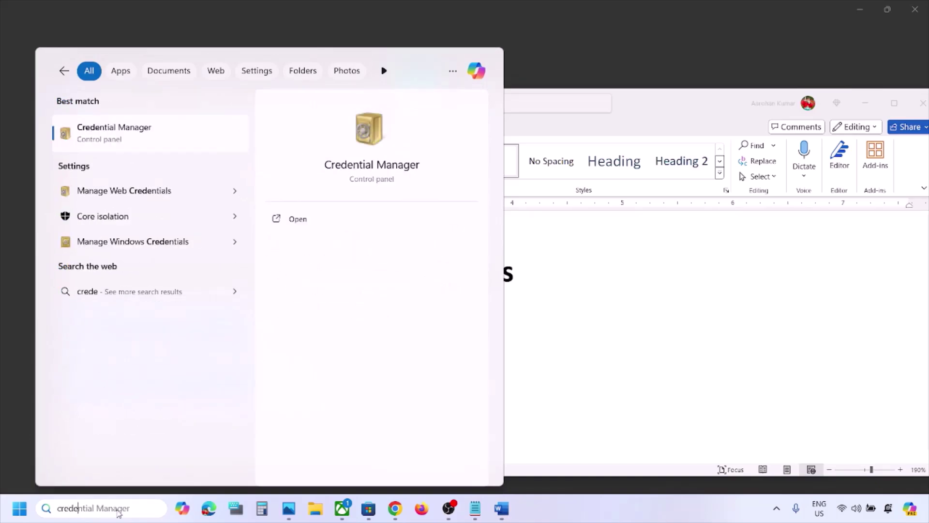
type("ntial")
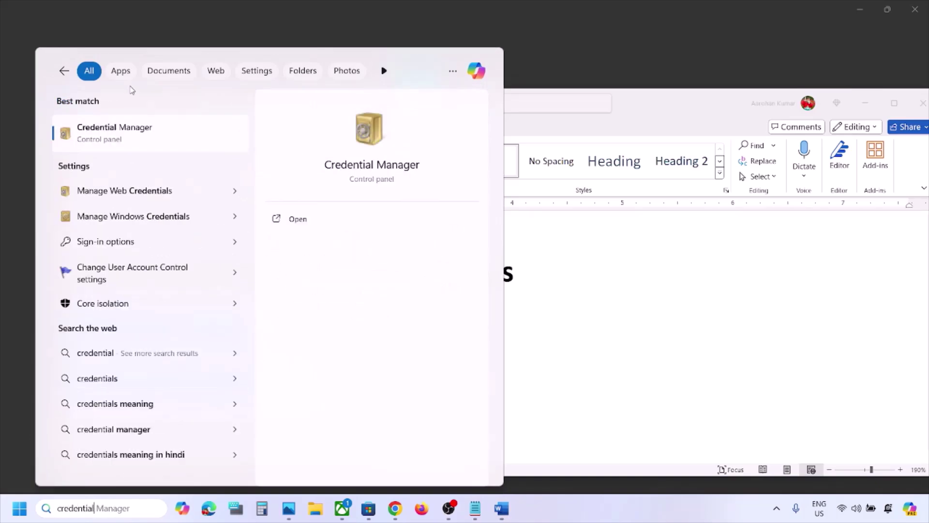
left_click(131, 141)
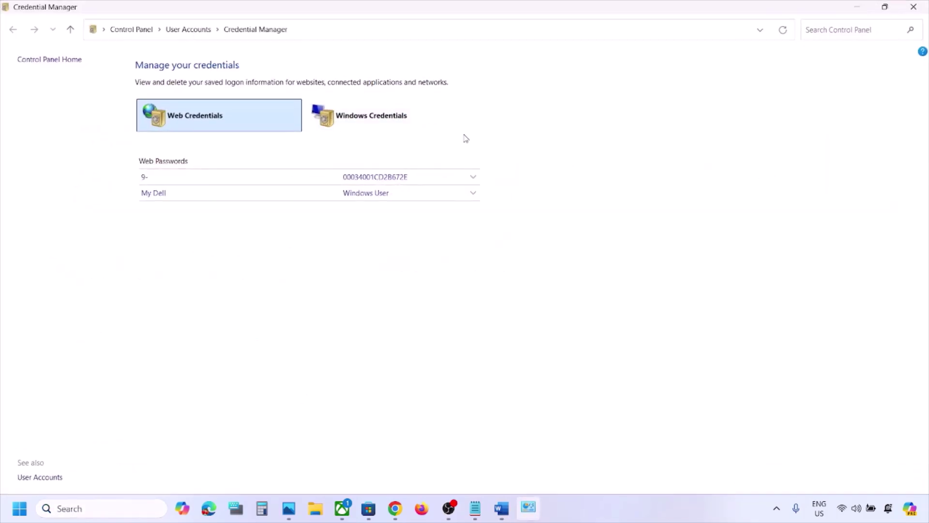
left_click(388, 124)
scroll(272, 325, "down", 15)
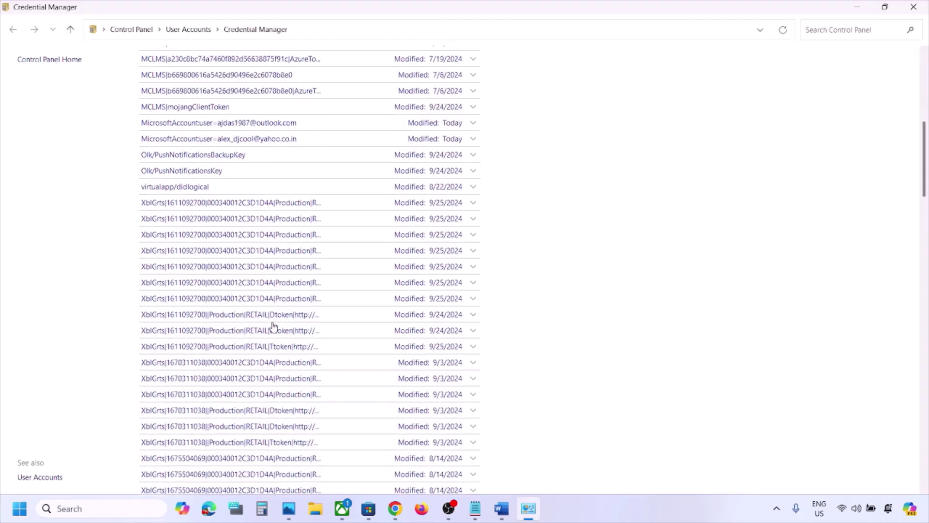
scroll(274, 327, "down", 20)
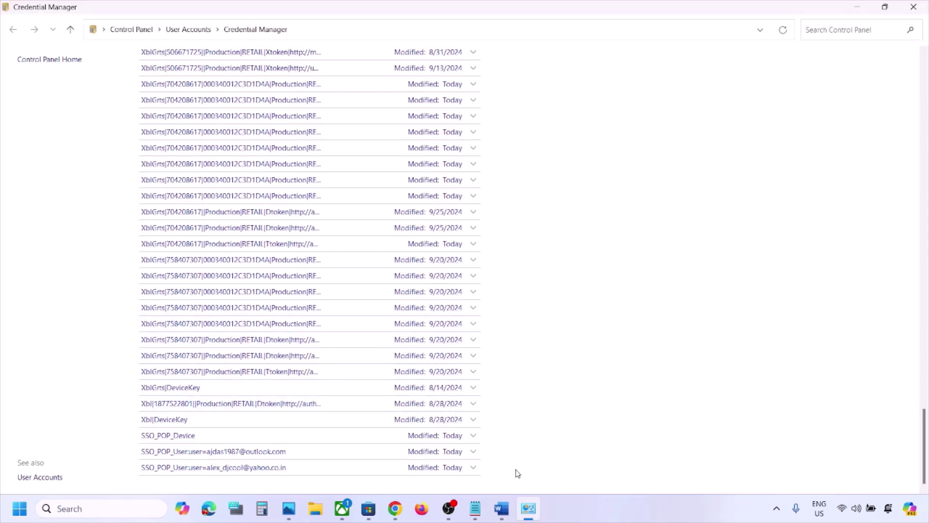
left_click(502, 508)
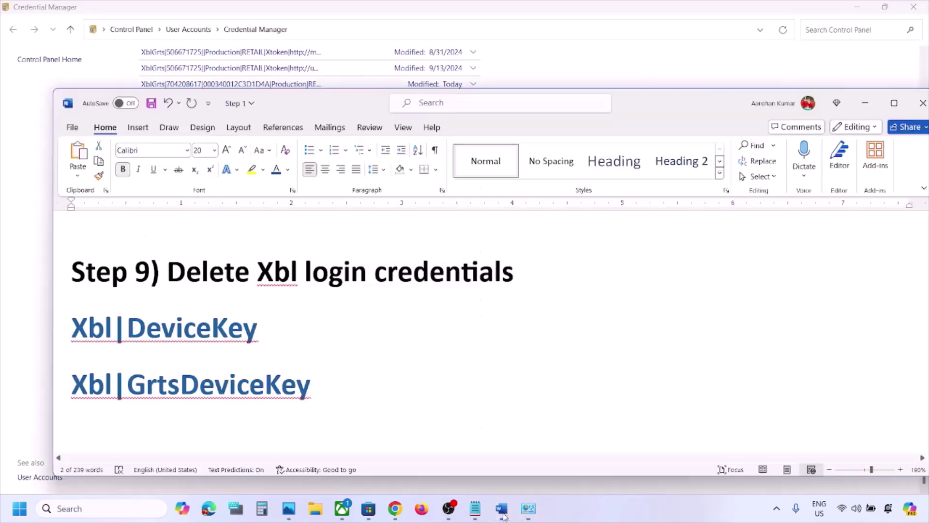
Select the Xbl|DeviceKey and Xbl|GrtsDeviceKey lines in the Word notes, then return to Credential Manager
triple_click(72, 330)
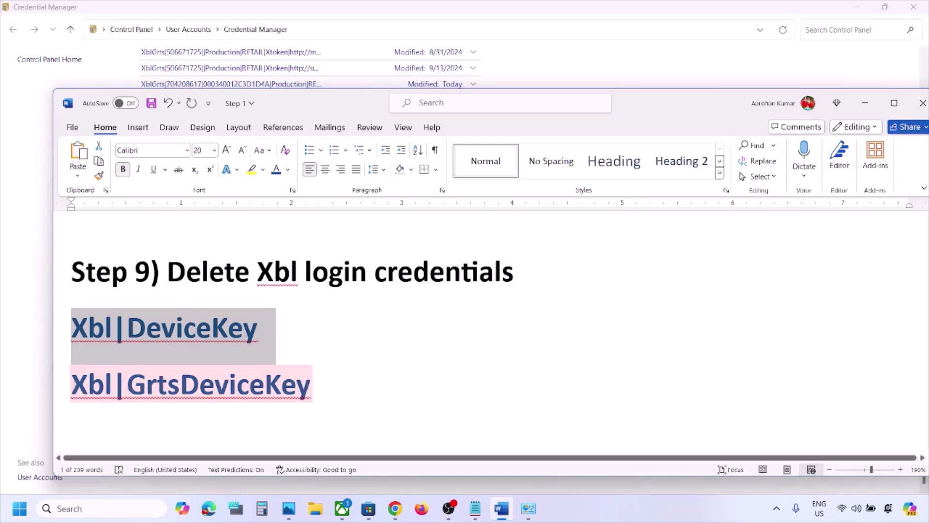
left_click_drag(72, 385, 312, 384)
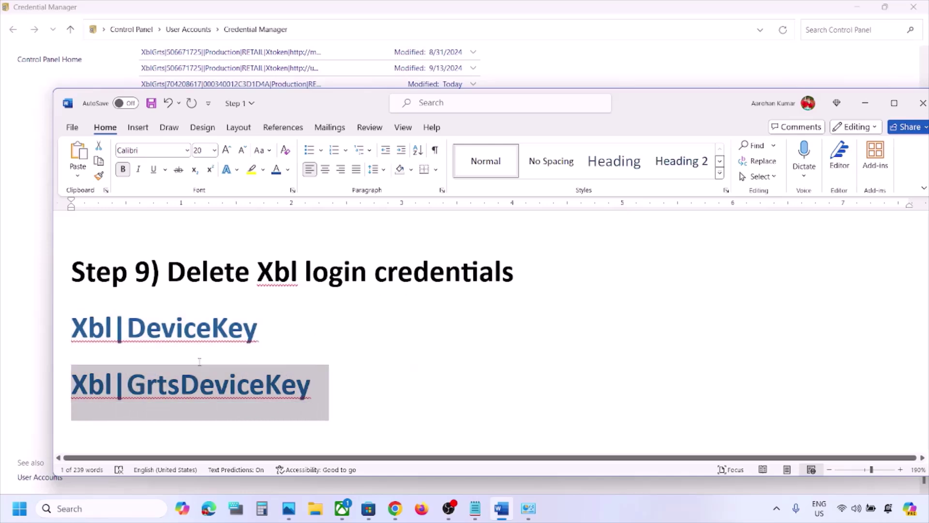
left_click_drag(72, 329, 313, 385)
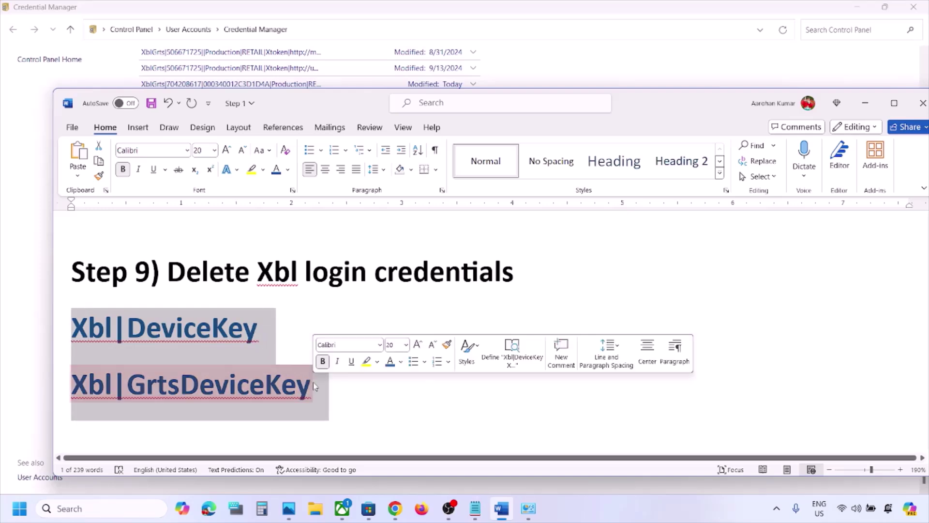
left_click(15, 334)
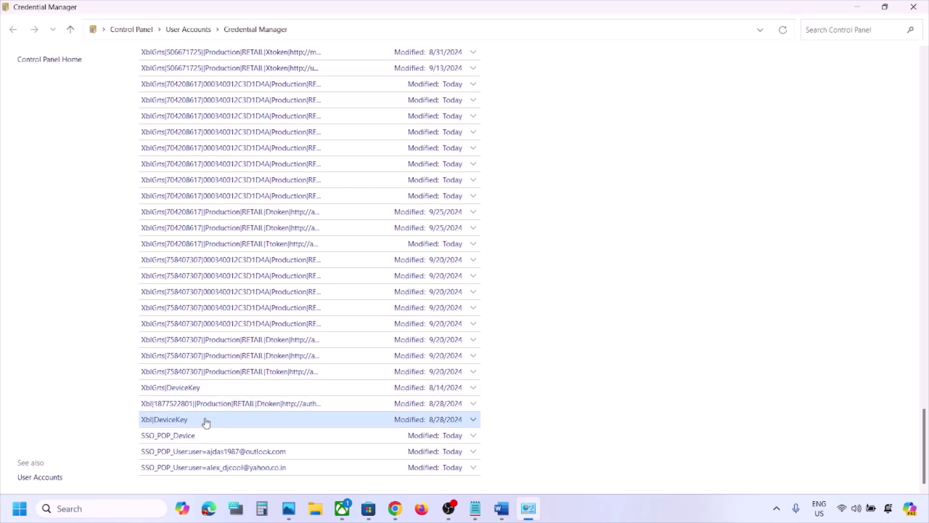
Remove the XblGrts|DeviceKey and Xbl|DeviceKey credentials, confirming each deletion with Yes
left_click(462, 388)
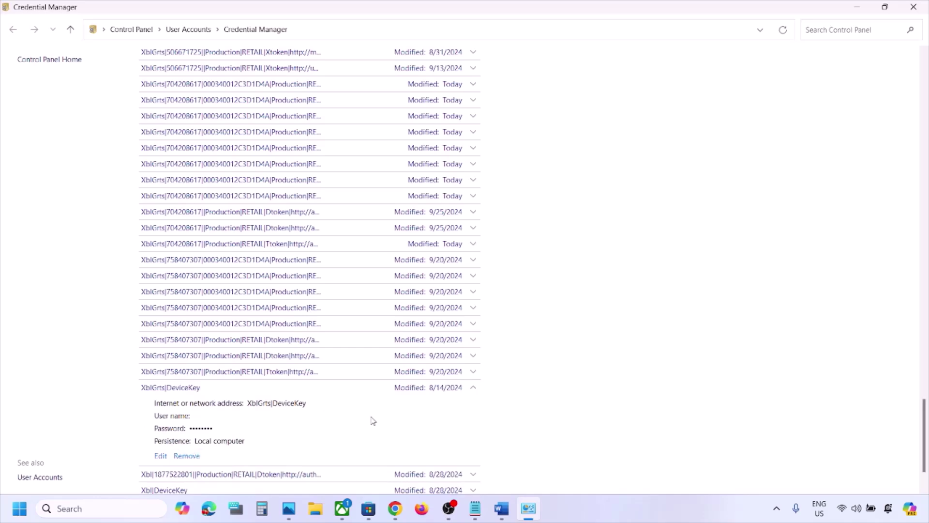
left_click(187, 456)
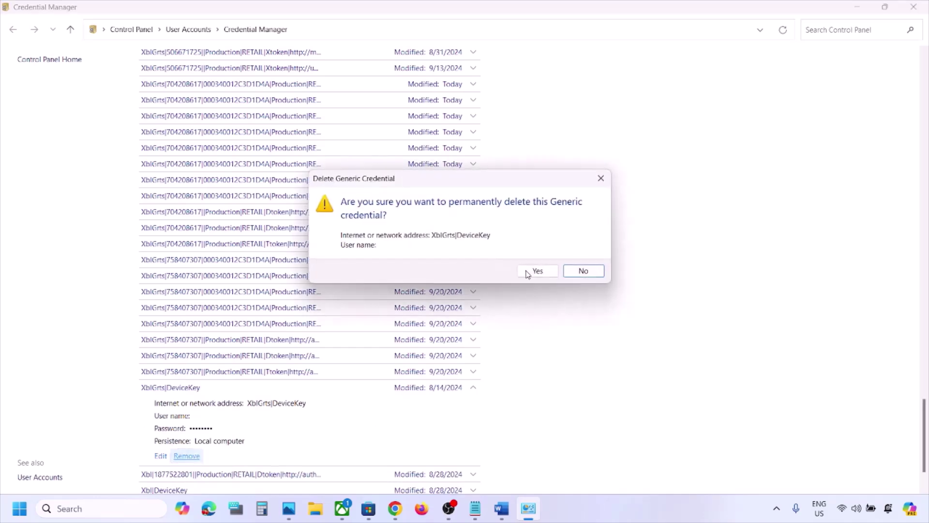
left_click(537, 271)
scroll(312, 414, "down", 20)
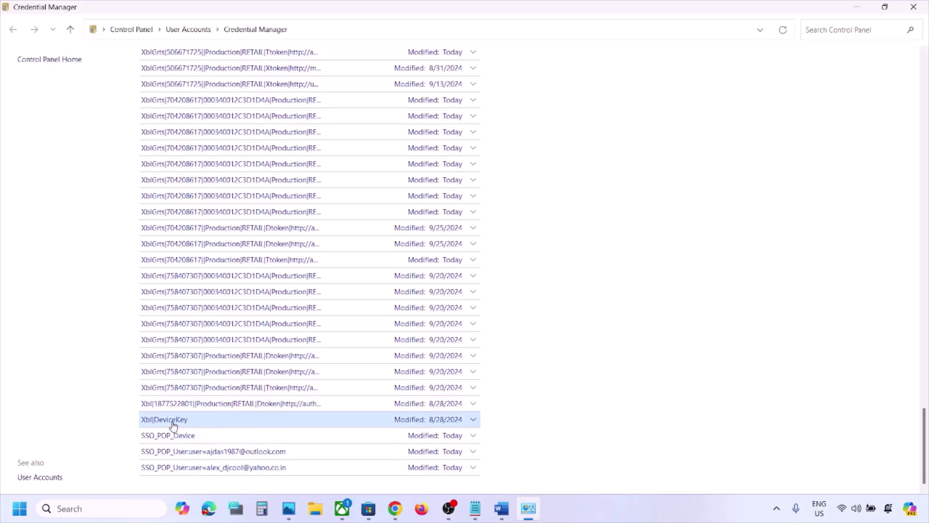
left_click(173, 420)
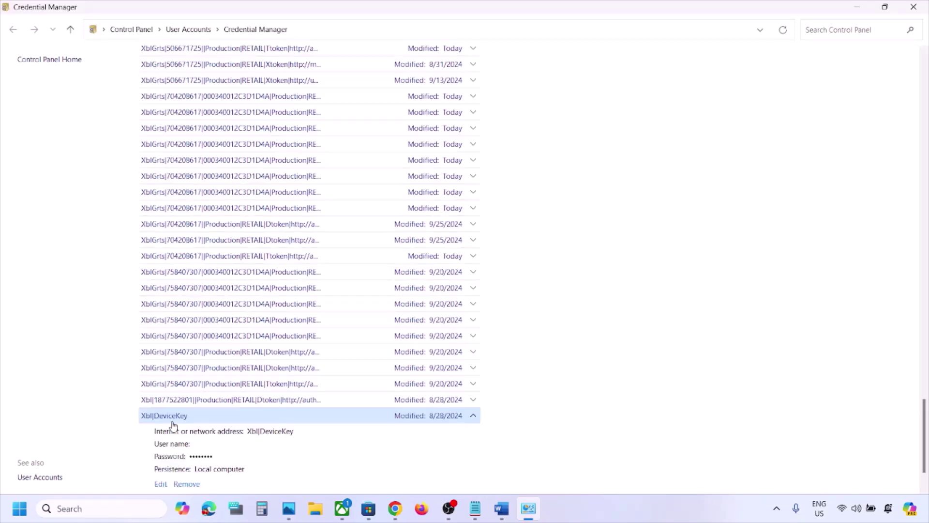
scroll(239, 460, "down", 3)
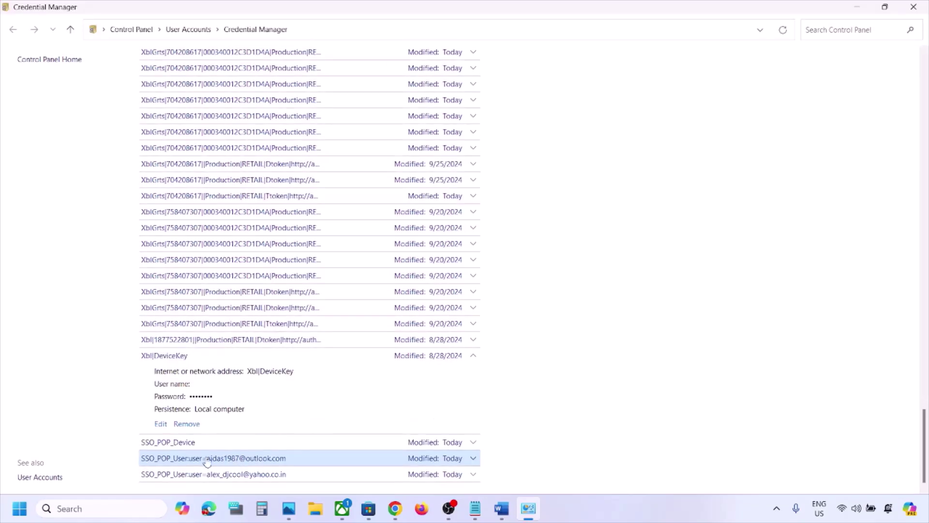
left_click(187, 424)
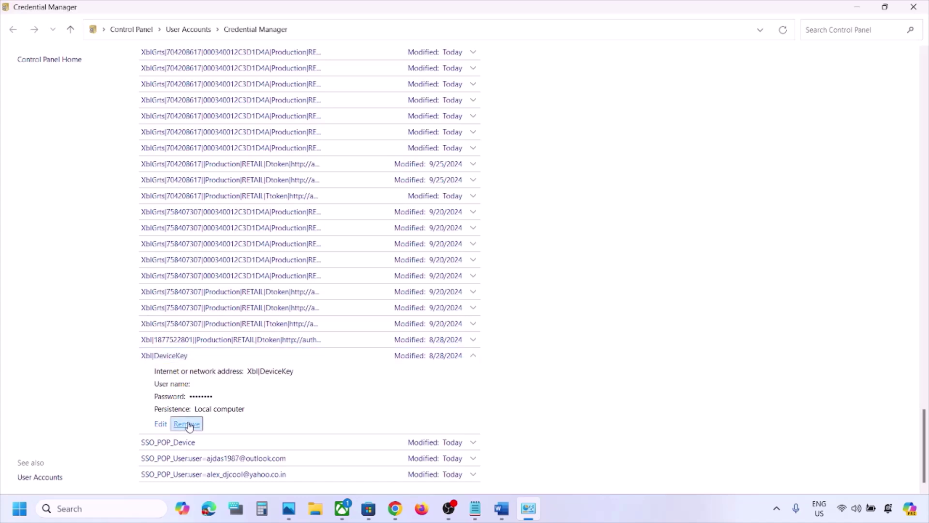
left_click(538, 271)
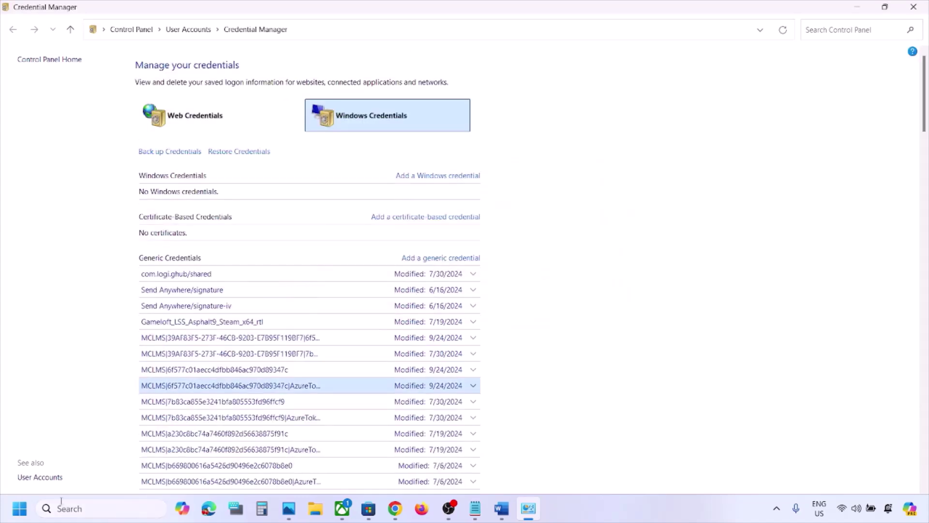
Bring the Word notes back and scroll to Step 10 about clearing the TokenBroker folder
left_click(20, 509)
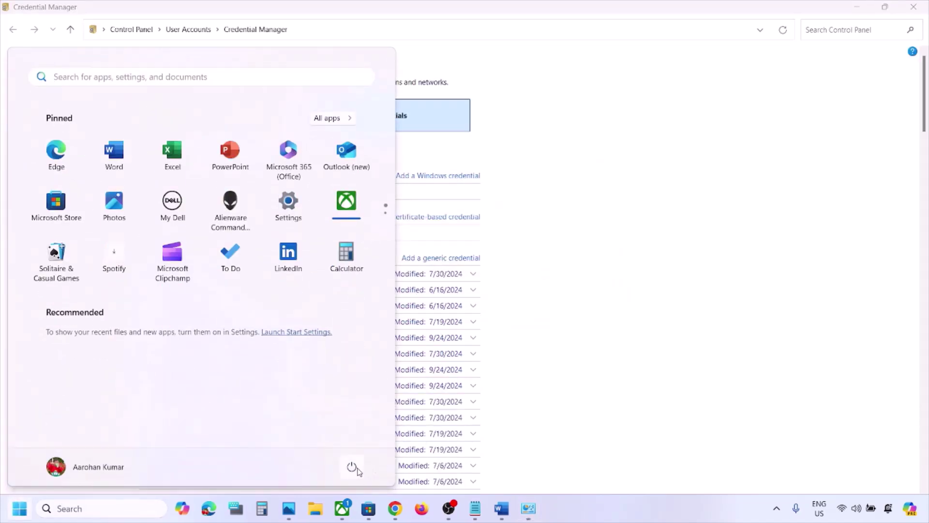
left_click(354, 468)
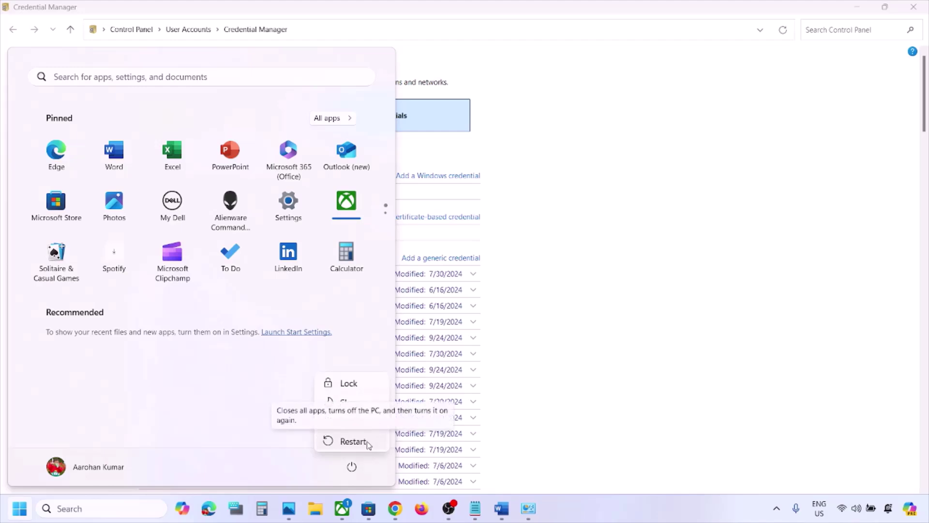
left_click(497, 510)
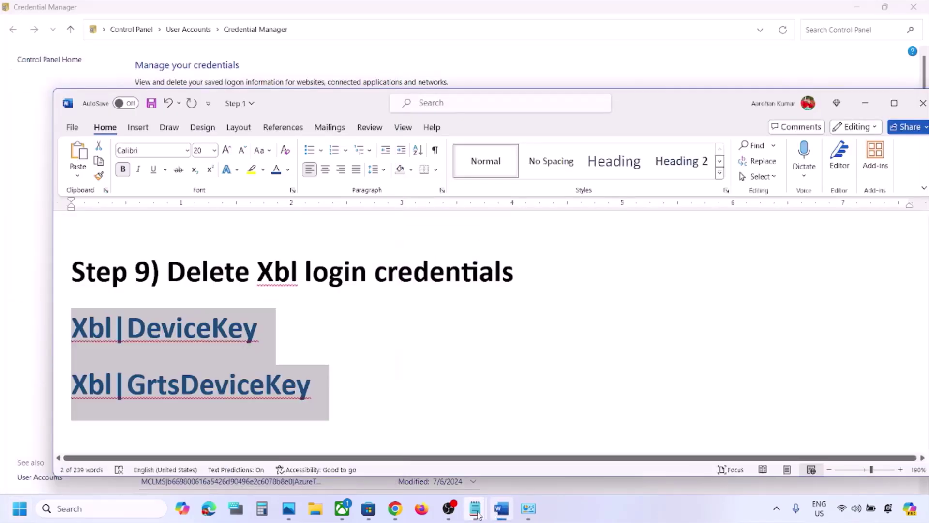
left_click(380, 337)
scroll(379, 334, "down", 5)
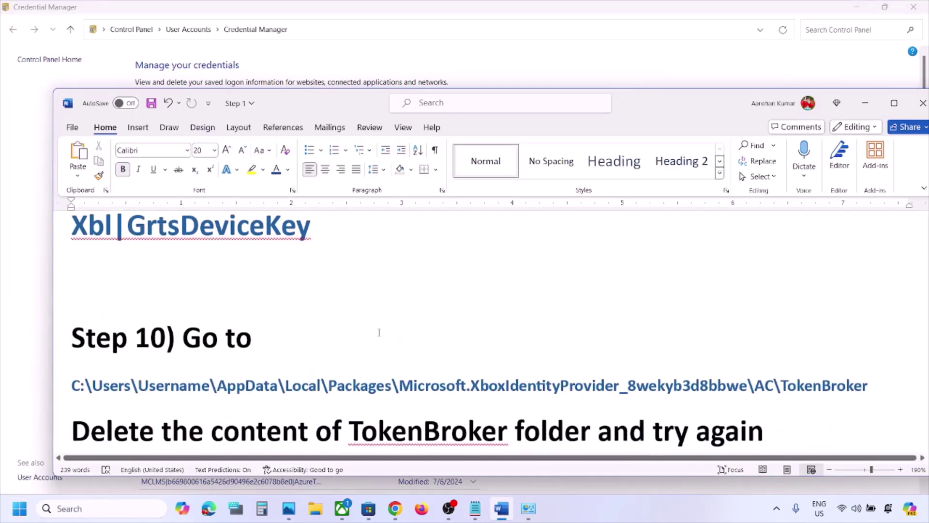
scroll(379, 333, "up", 2)
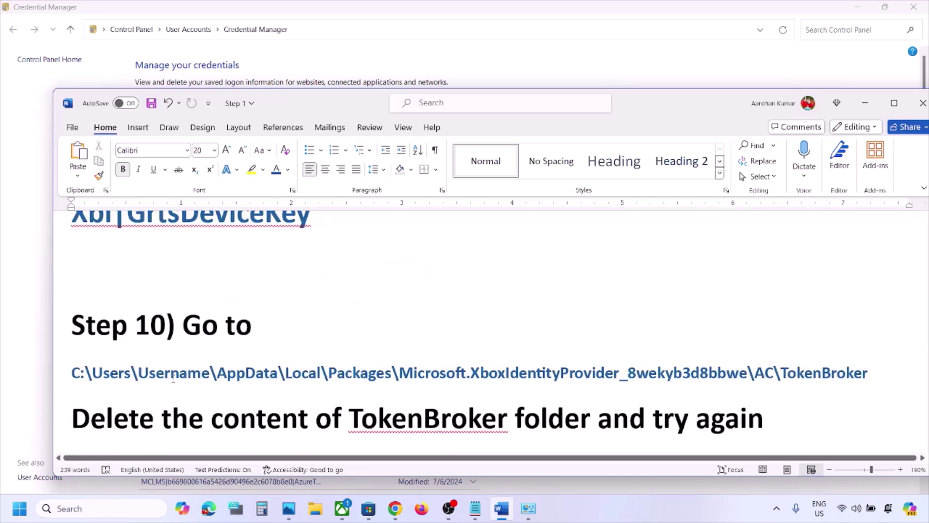
In File Explorer, browse This PC > OS (C:) > Users into the user's profile folder
left_click(315, 508)
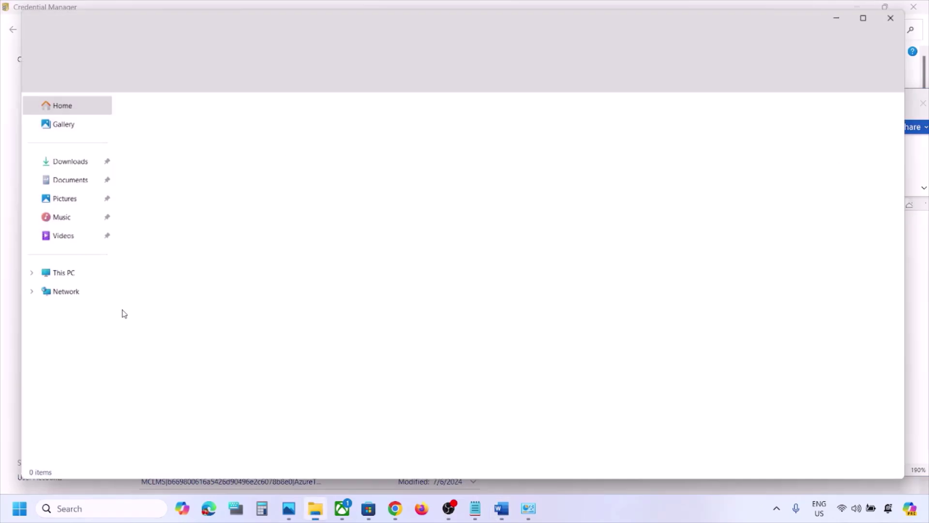
left_click(59, 282)
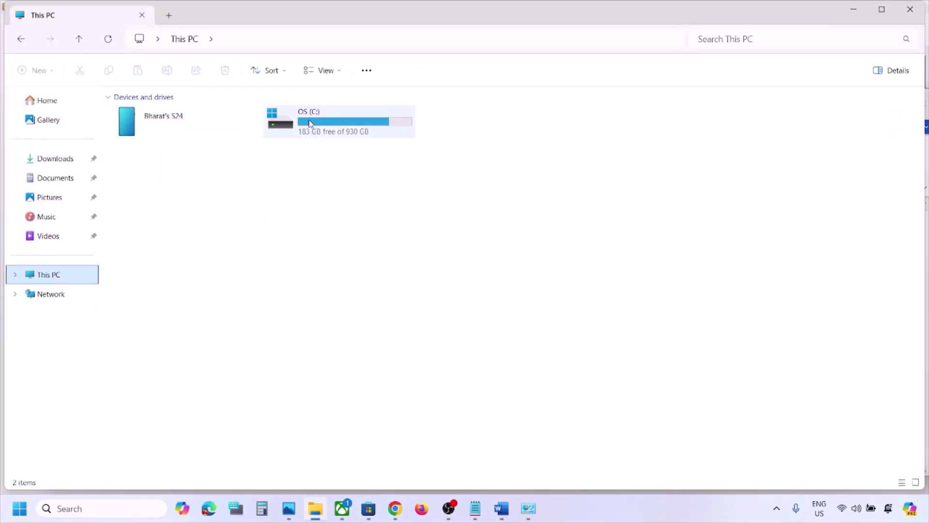
double_click(281, 118)
scroll(232, 274, "down", 2)
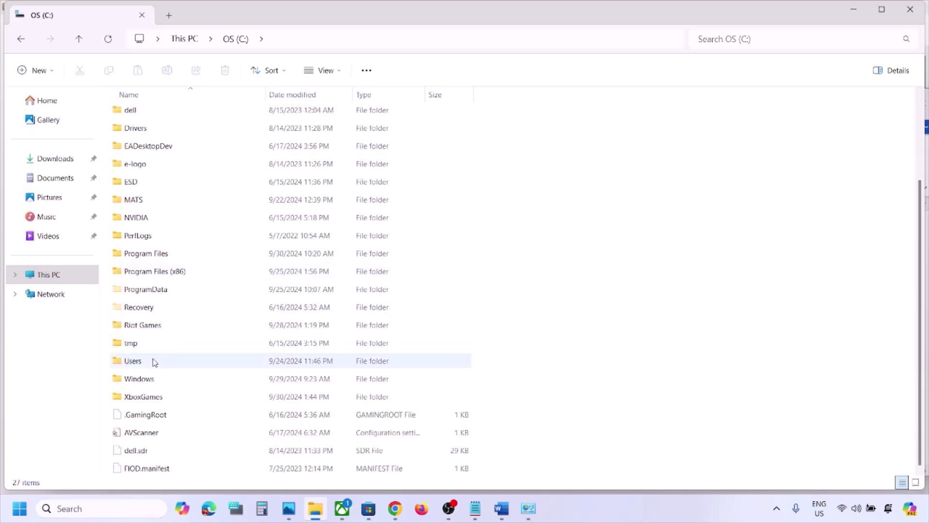
double_click(133, 361)
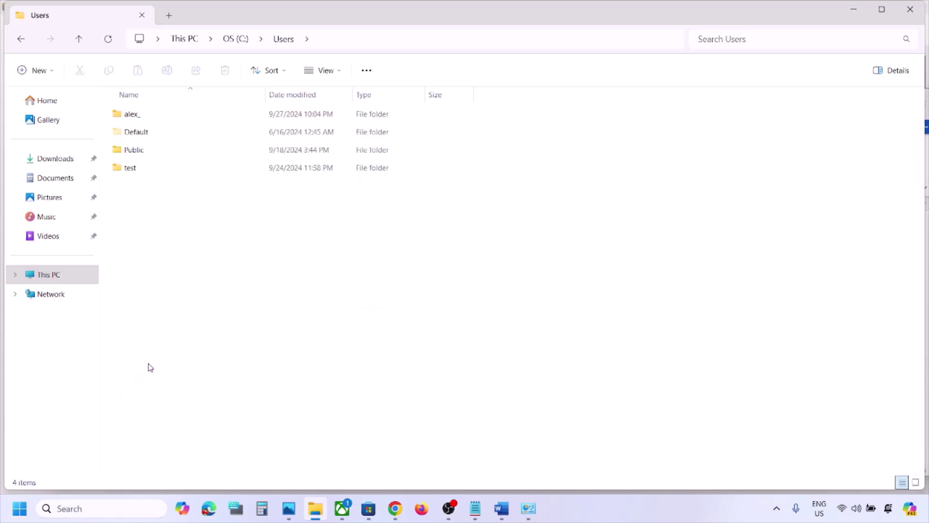
left_click(146, 169)
left_click(146, 118)
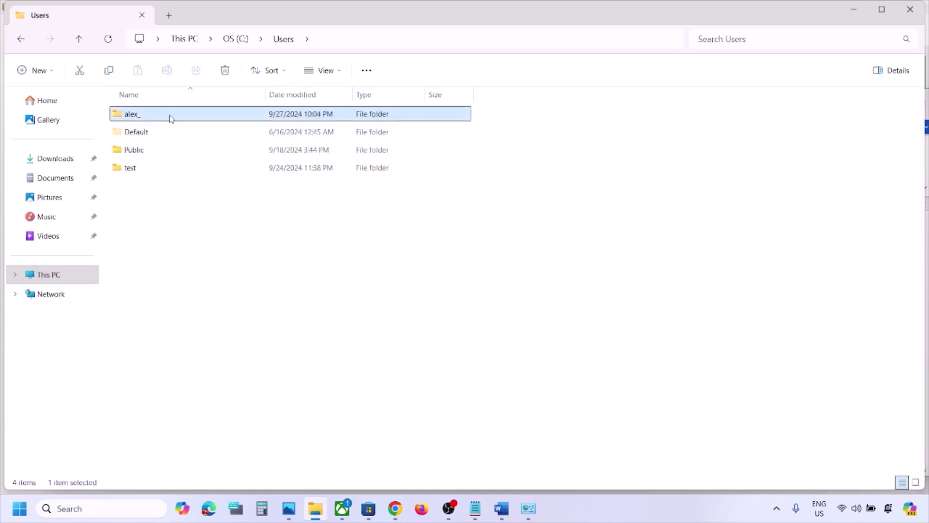
double_click(171, 117)
Check that hidden items are shown, then open AppData > Local
left_click(167, 220)
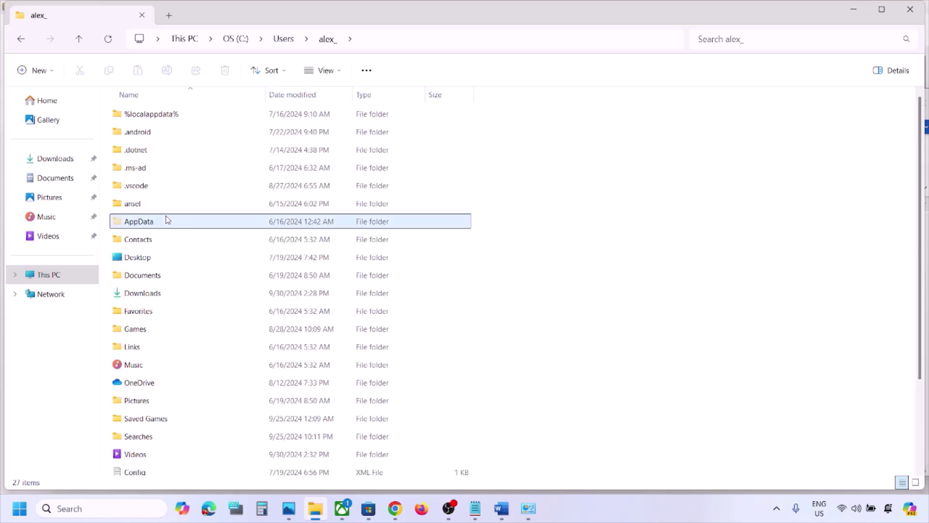
left_click(342, 72)
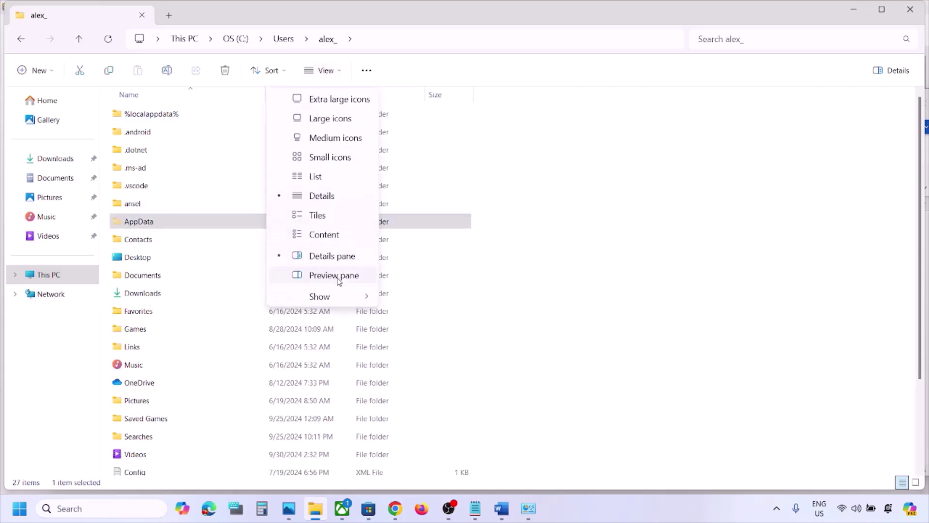
mouse_move(332, 295)
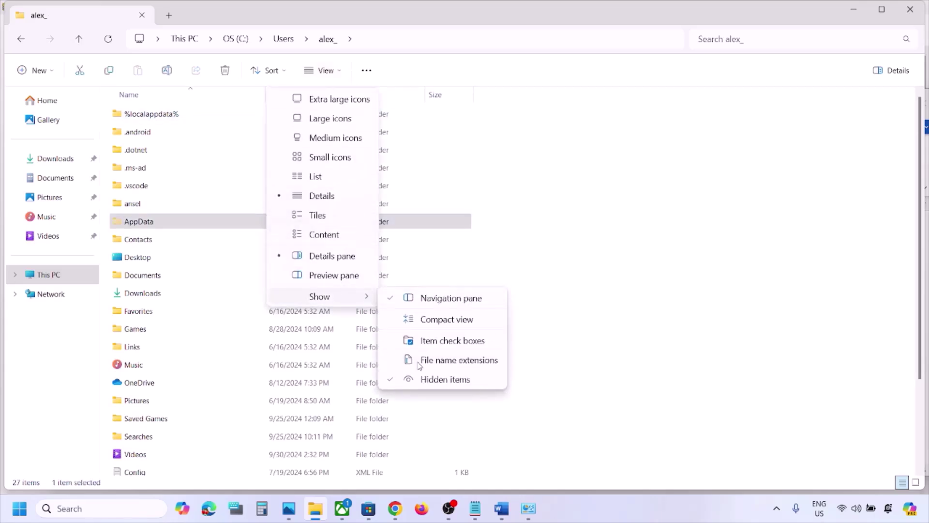
left_click(186, 221)
double_click(186, 221)
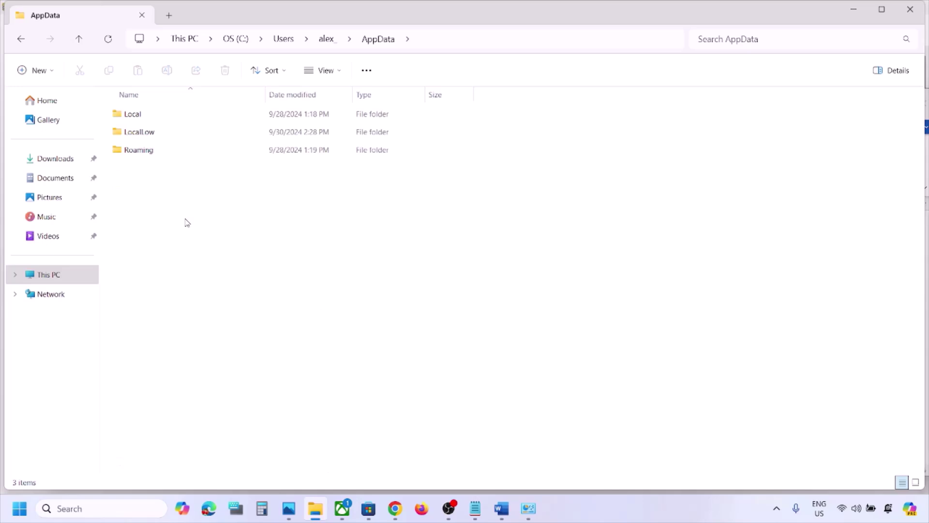
double_click(139, 114)
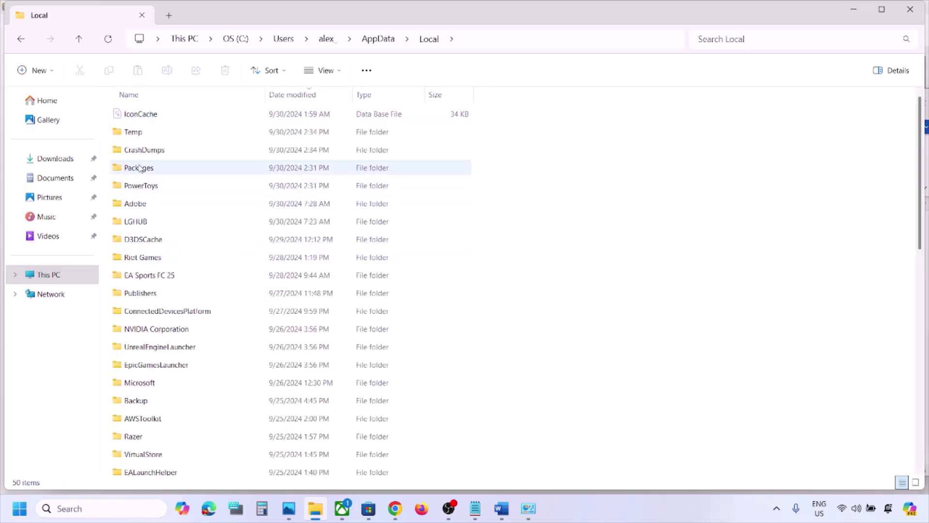
Open Packages and select the Microsoft.XboxIdentityProvider_8wekyb3d8bbwe folder
left_click_drag(143, 168, 189, 172)
double_click(189, 170)
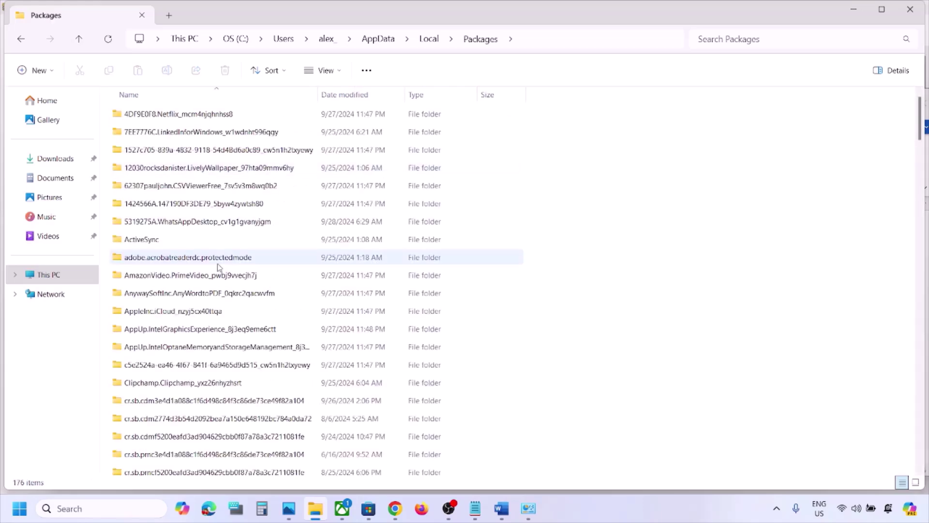
scroll(219, 268, "down", 4)
scroll(219, 266, "down", 20)
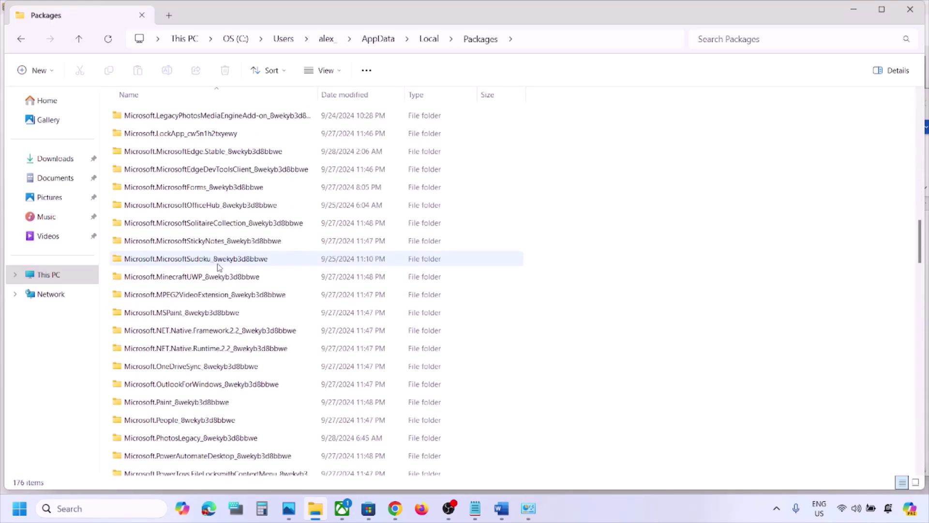
scroll(217, 268, "down", 10)
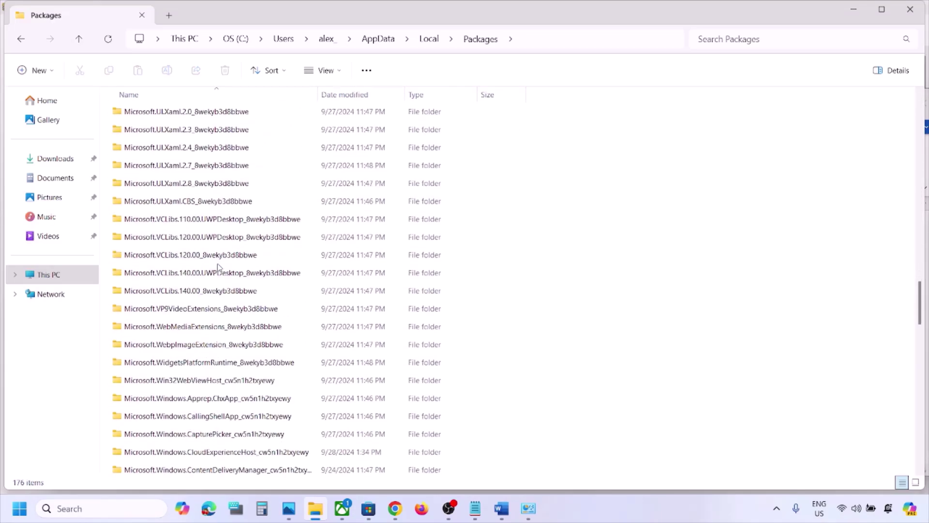
scroll(217, 267, "down", 12)
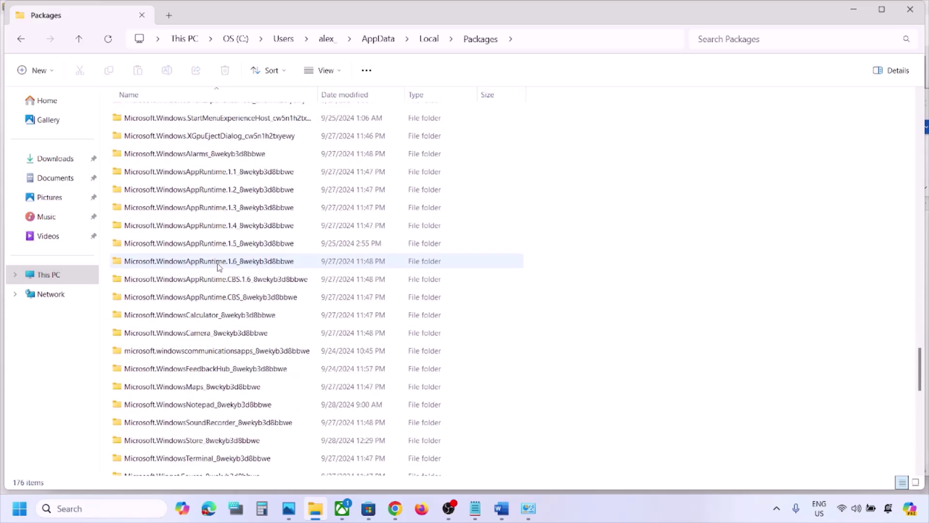
scroll(217, 268, "down", 2)
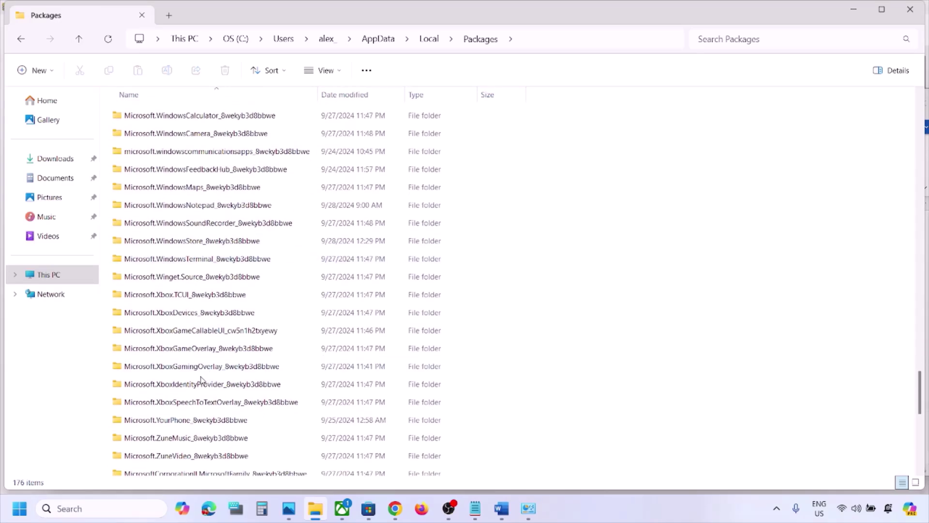
left_click(186, 385)
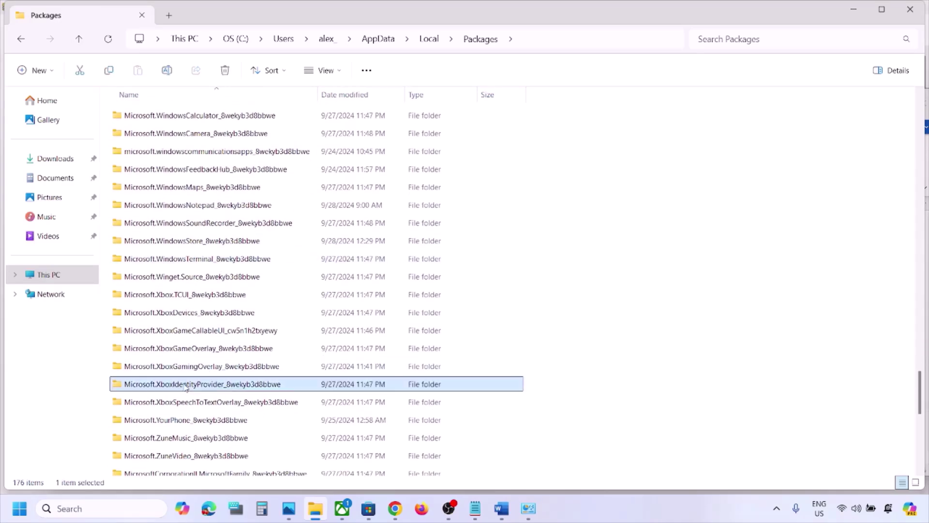
Open Microsoft.XboxIdentityProvider > AC > TokenBroker and select its Accounts folder contents
double_click(209, 384)
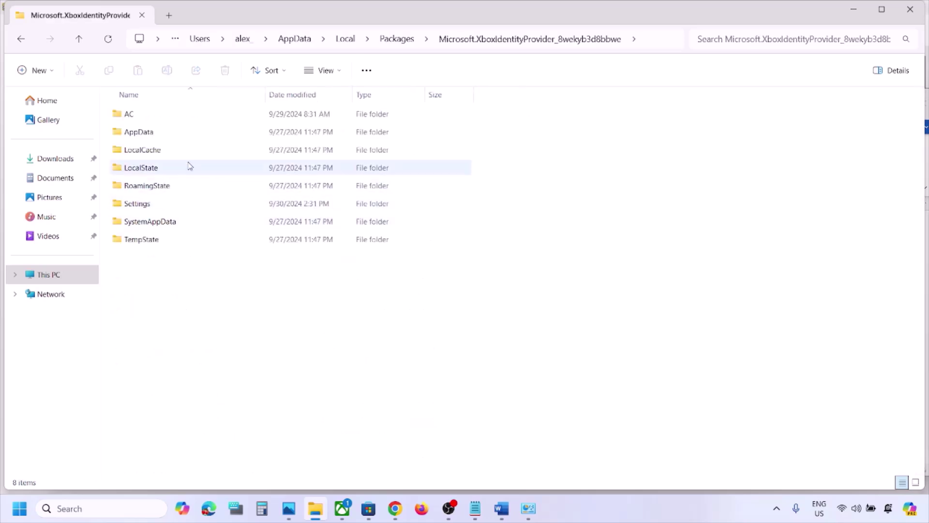
double_click(129, 114)
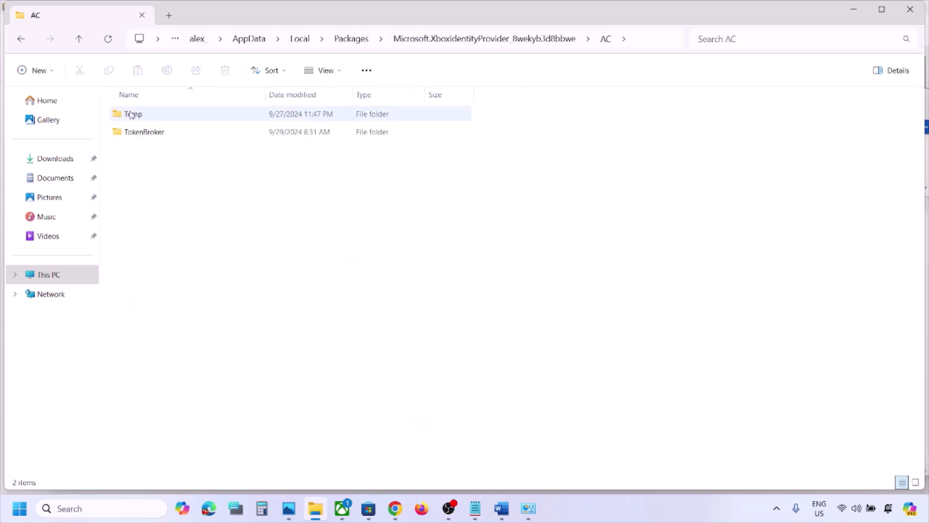
left_click(154, 133)
double_click(198, 135)
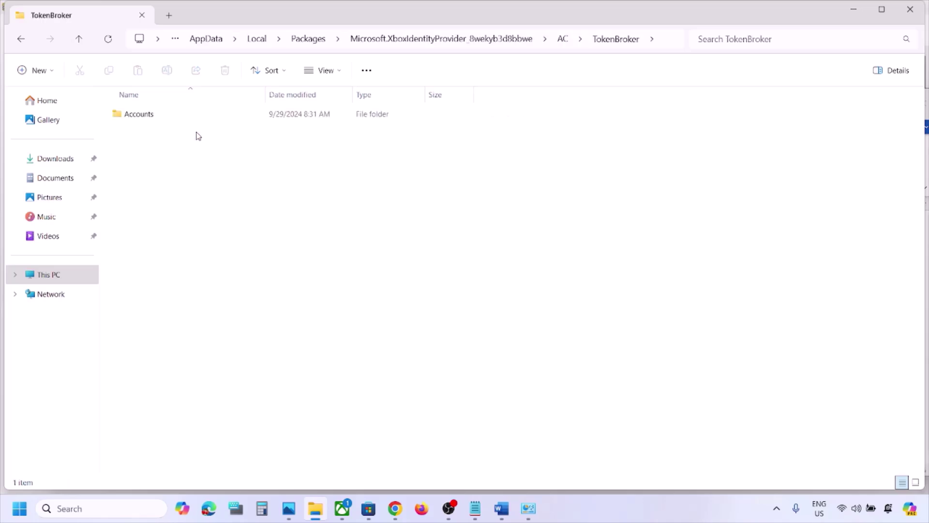
left_click_drag(370, 233, 122, 111)
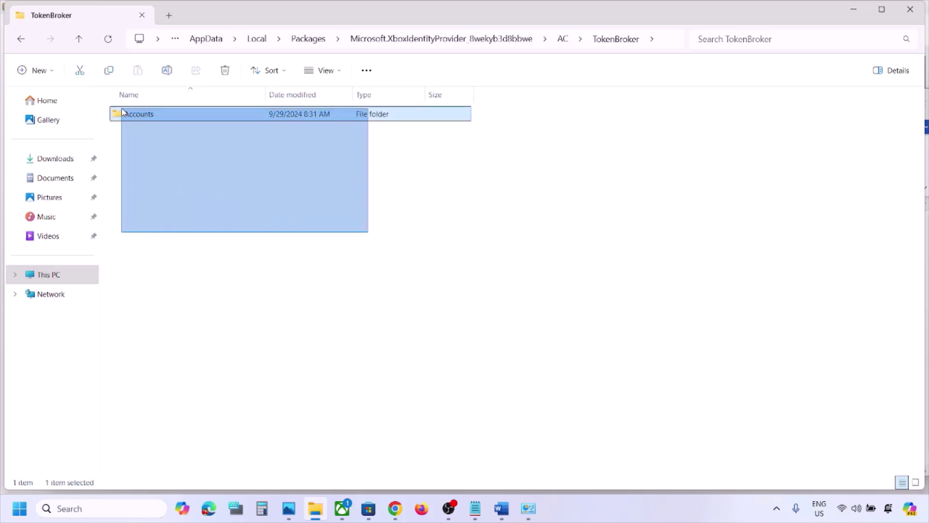
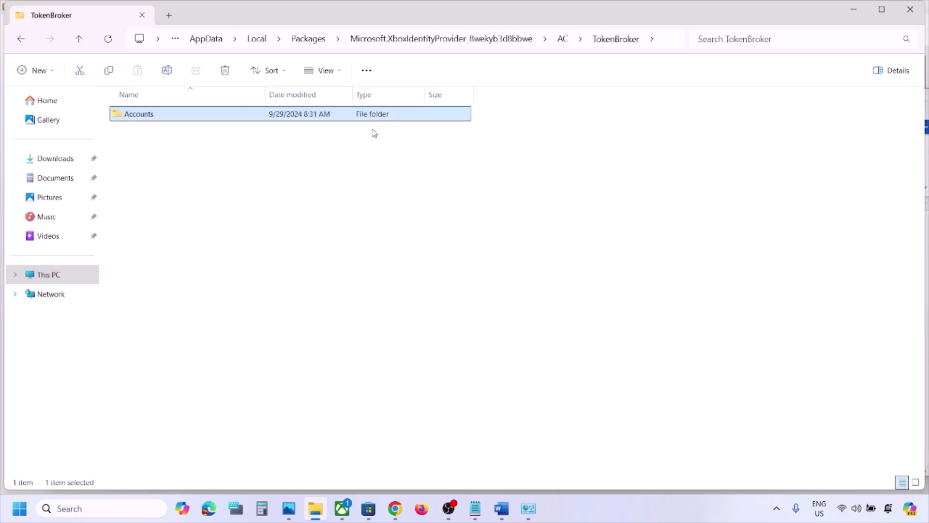
Delete the Accounts folder from TokenBroker and bring the Word instructions back to the front
right_click(274, 117)
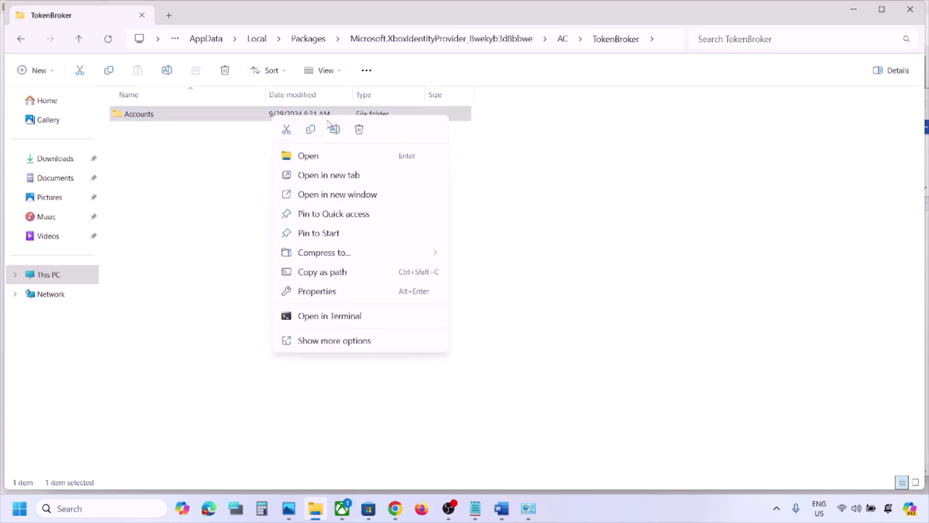
left_click(359, 130)
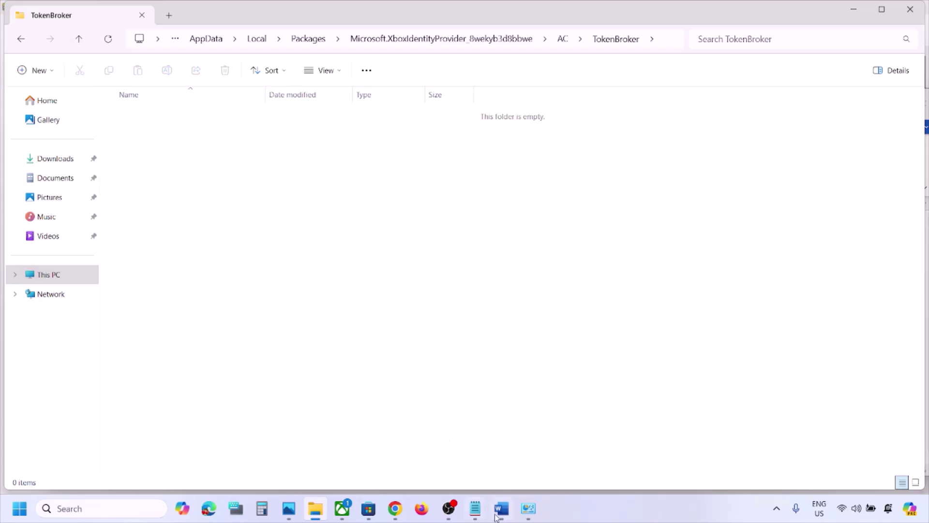
left_click(500, 511)
Scroll the guide to Step 11 and launch Command Prompt (cmd) as administrator
scroll(347, 342, "down", 3)
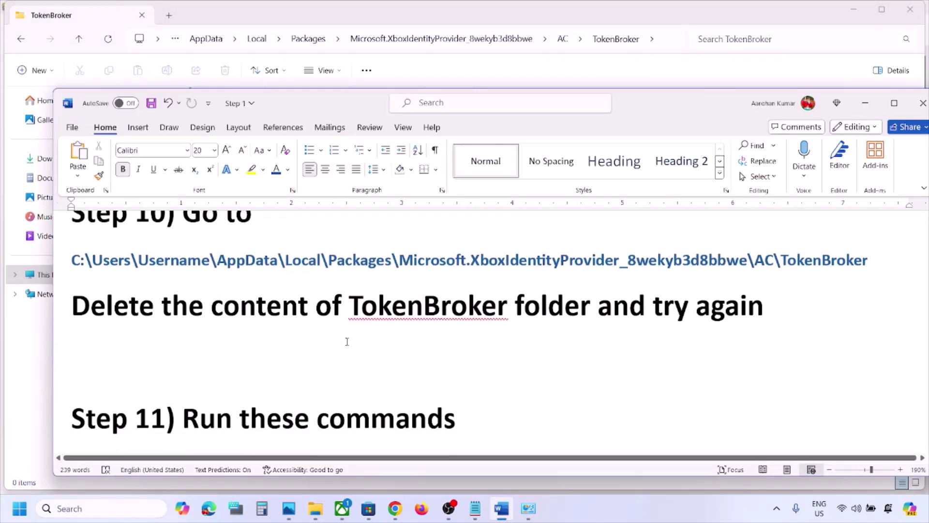
scroll(347, 342, "down", 5)
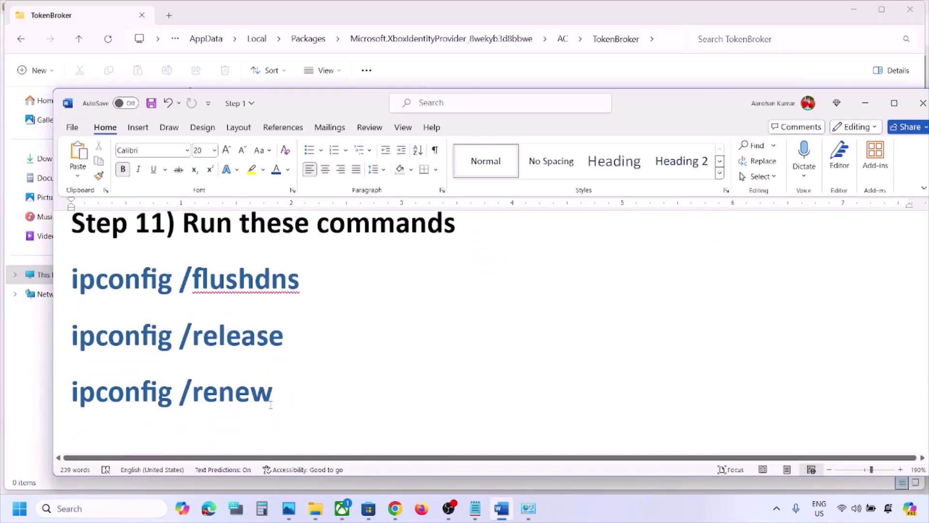
left_click(111, 505)
type("cmd")
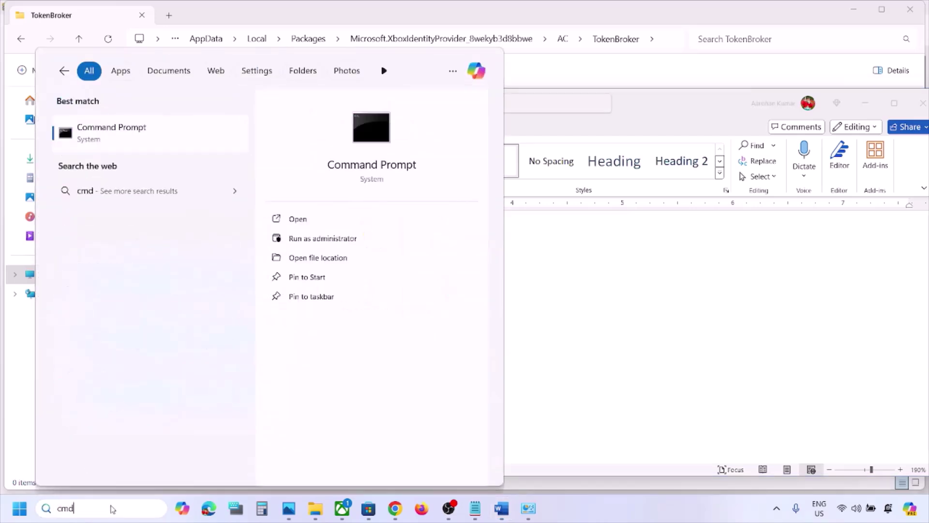
right_click(130, 137)
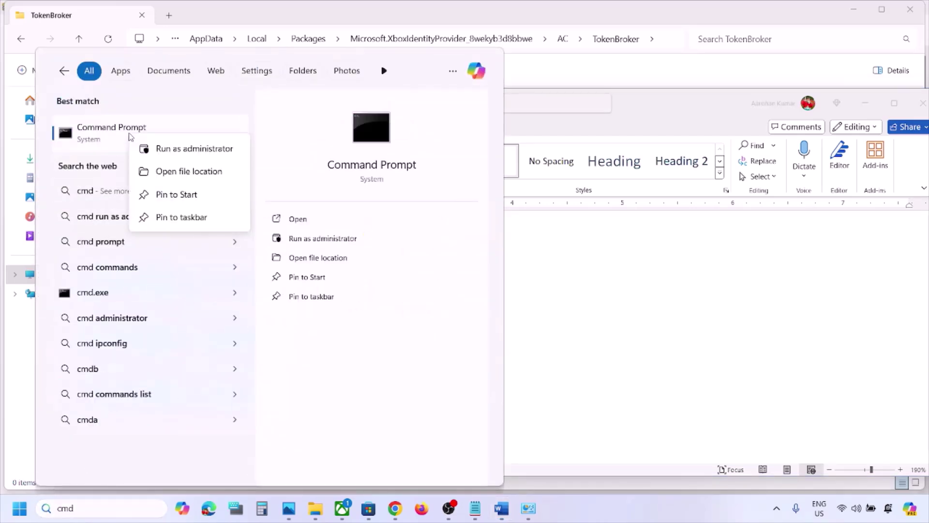
left_click(220, 151)
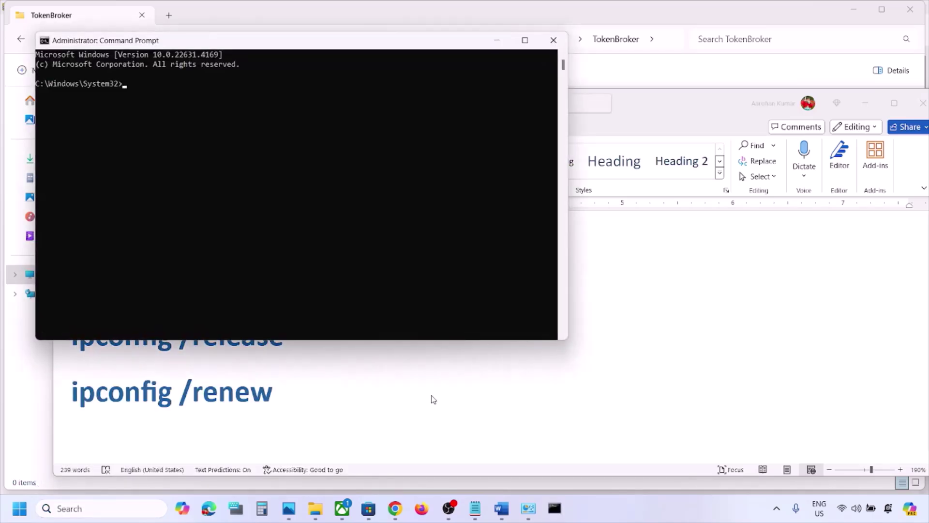
Copy ipconfig /flushdns from the guide and run it in the admin Command Prompt
left_click(408, 383)
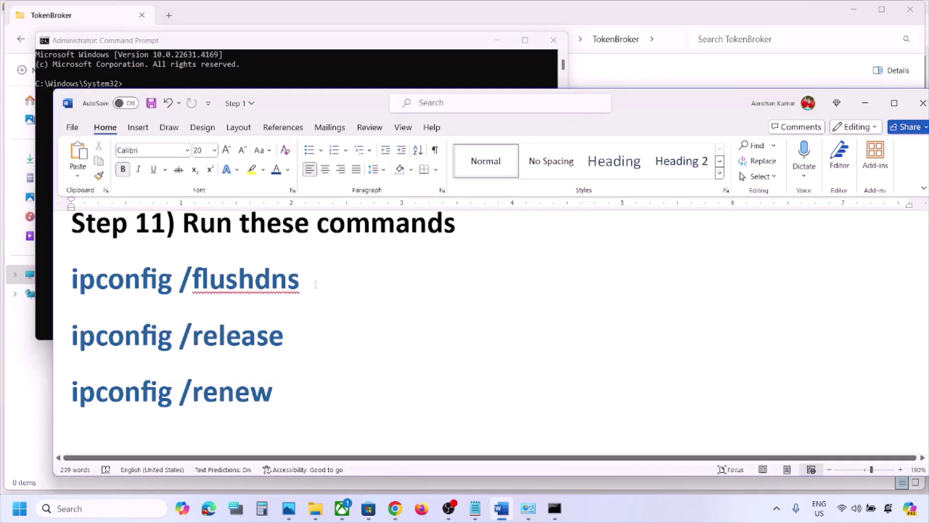
left_click_drag(316, 284, 71, 285)
key("super+c")
key("alt+Tab")
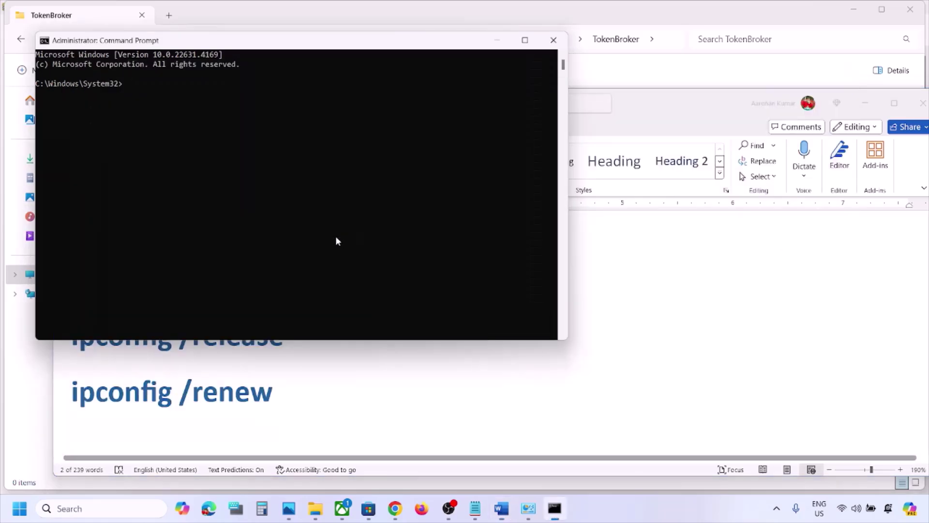
right_click(291, 249)
key("alt+Tab")
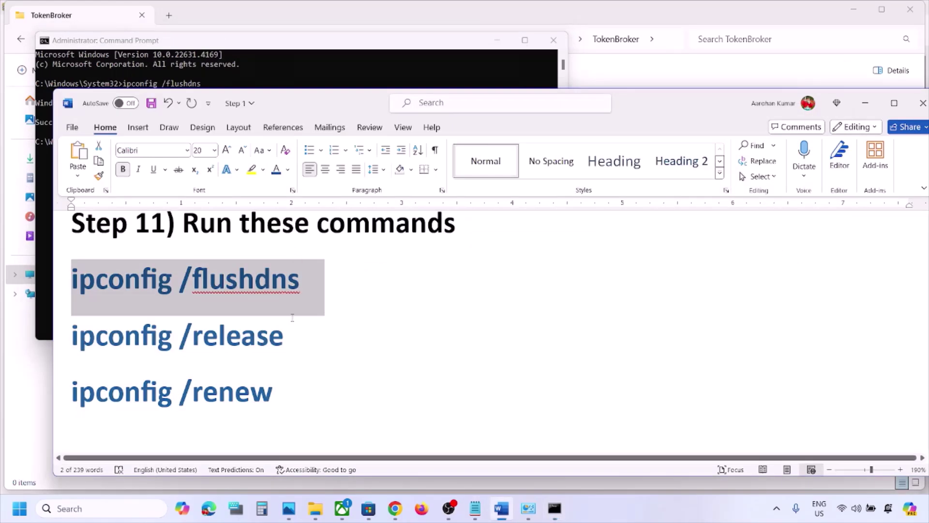
Copy ipconfig /release from the guide and run it in Command Prompt
left_click_drag(292, 330, 75, 337)
key("ctrl+c")
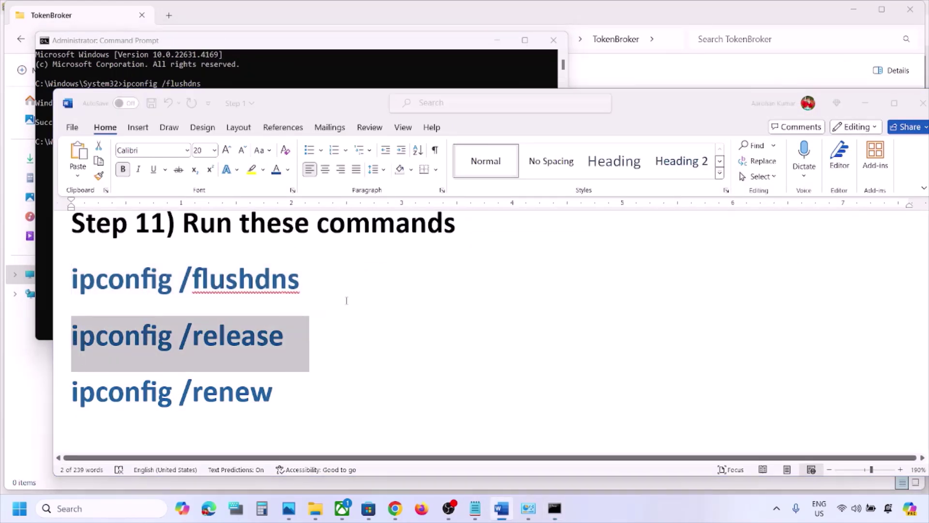
key("alt+Tab")
right_click(344, 299)
key("alt+Tab")
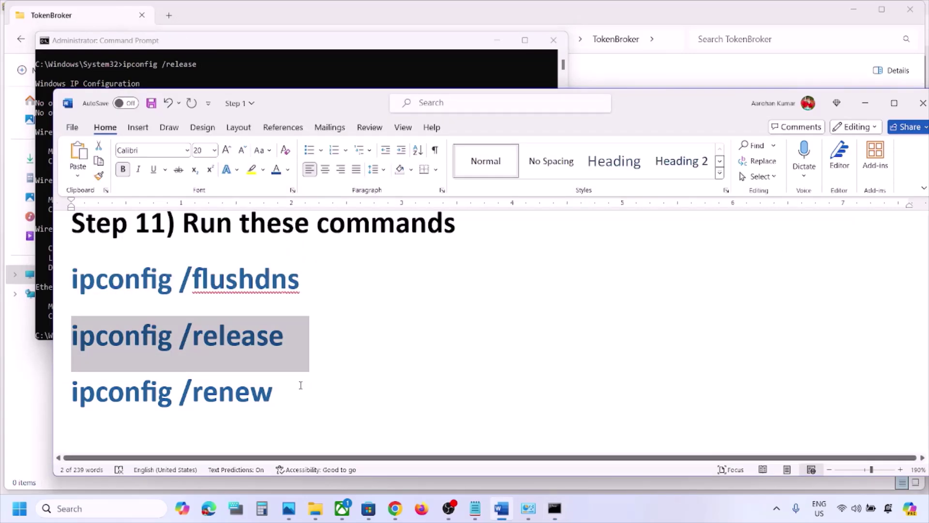
Paste and run ipconfig /renew in Command Prompt, then close the window
left_click_drag(293, 387, 72, 390)
key("ctrl+c")
key("alt+Tab")
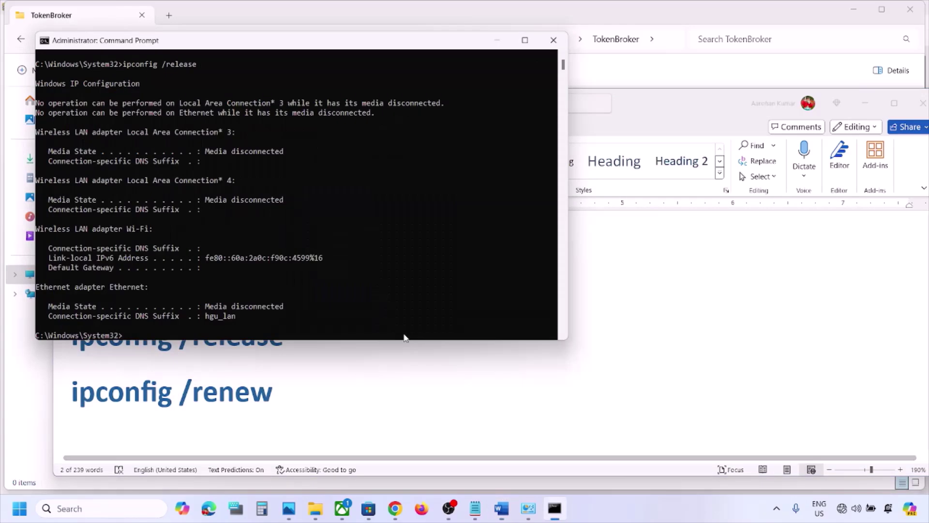
right_click(406, 338)
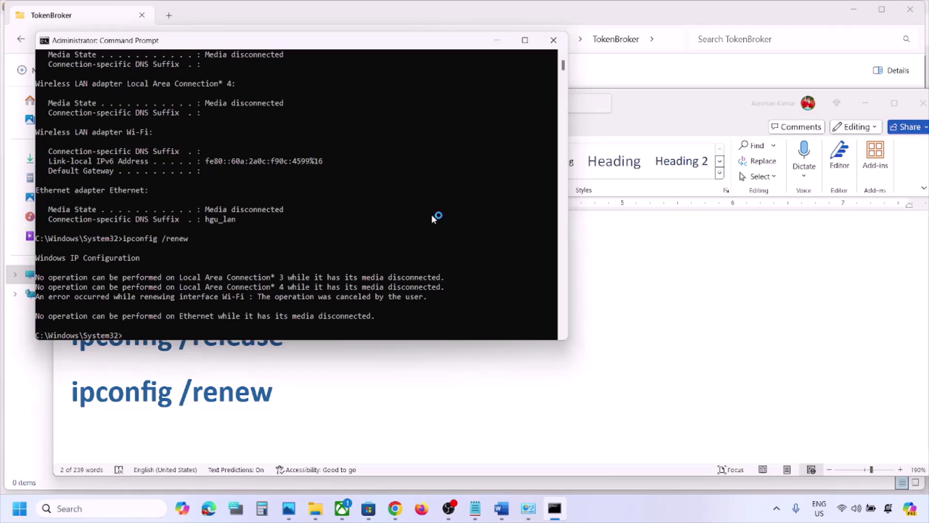
left_click(553, 40)
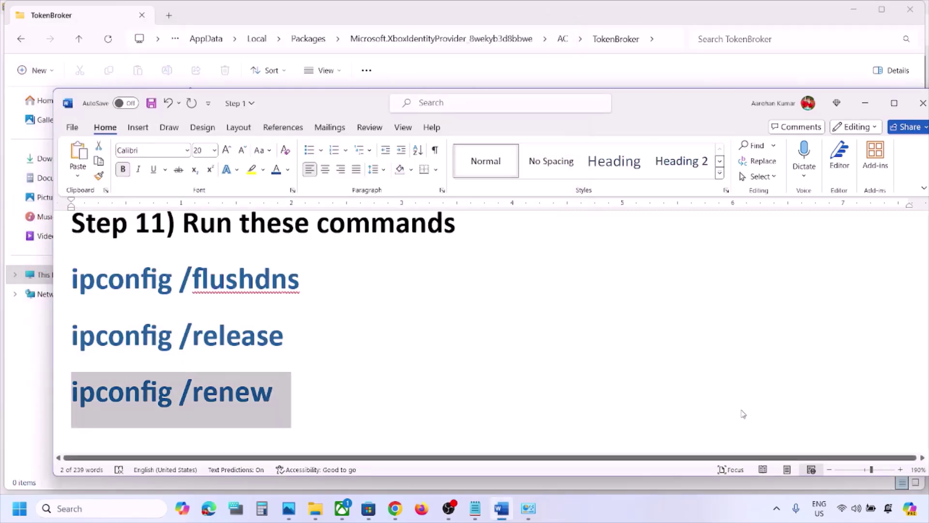
Copy wsreset from the guide and run it from Windows search
scroll(364, 364, "down", 4)
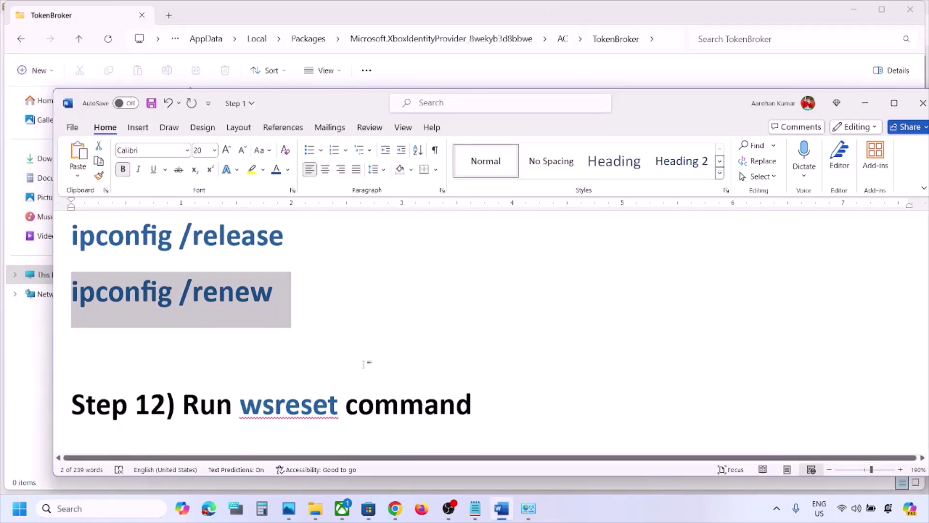
double_click(314, 343)
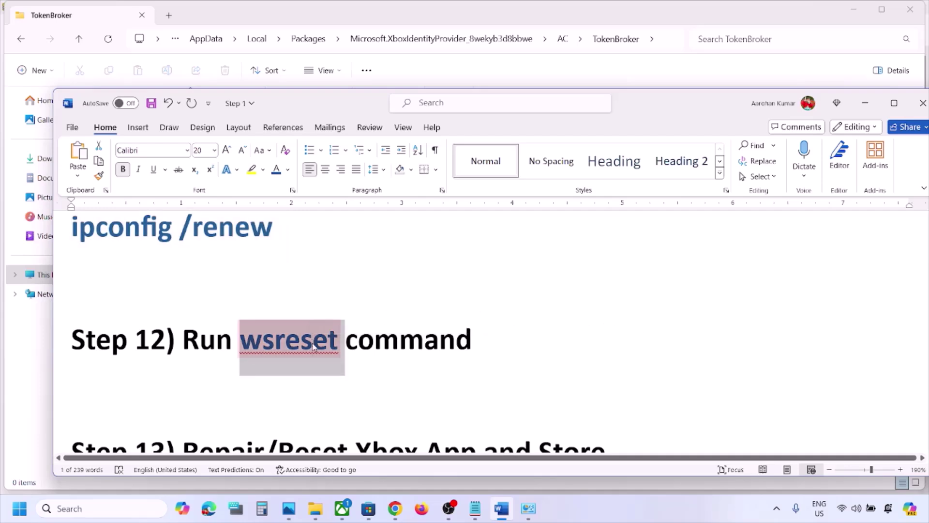
left_click(148, 507)
key("ctrl+v")
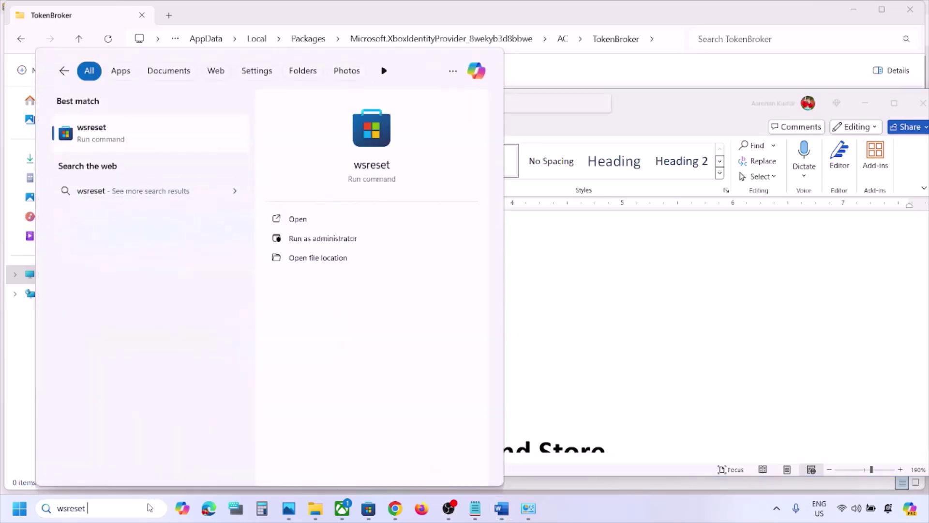
left_click(147, 138)
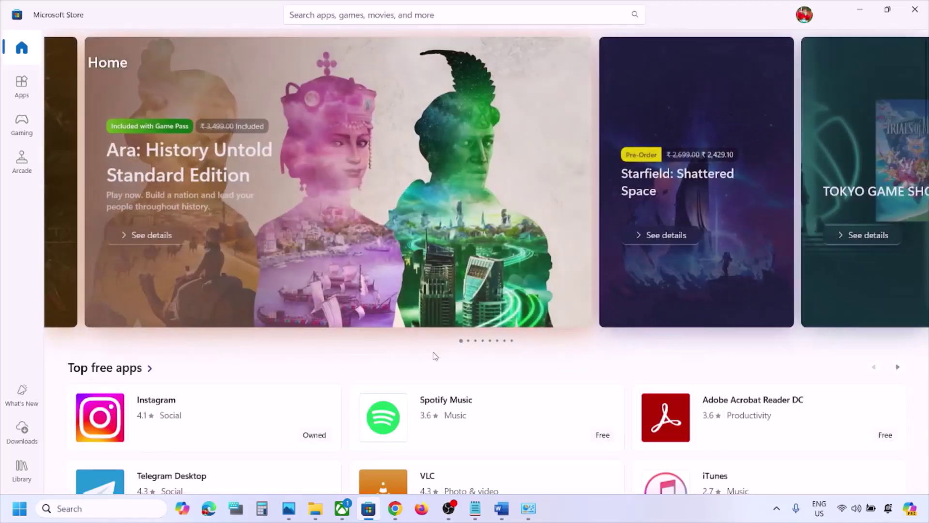
Return to the Word guide and scroll to Steps 12 and 13
left_click(502, 509)
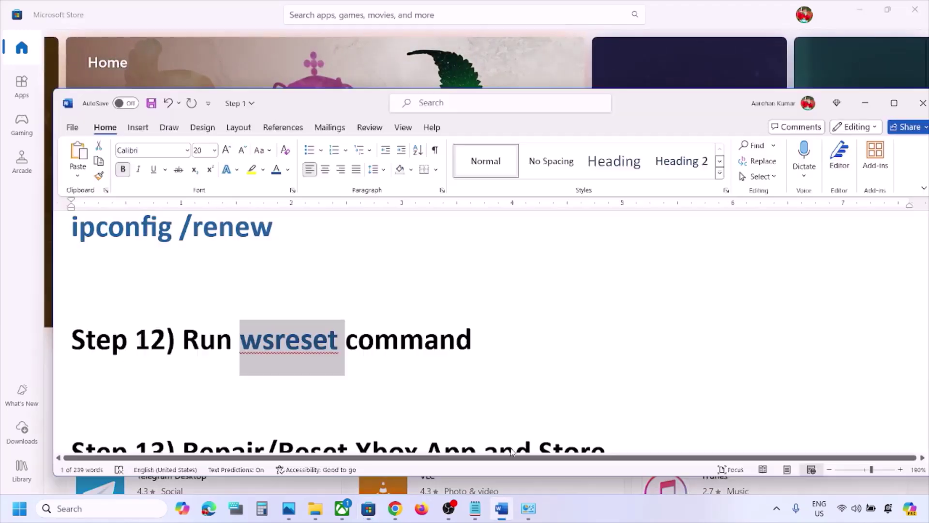
scroll(363, 324, "down", 3)
scroll(363, 323, "up", 1)
scroll(363, 324, "up", 1)
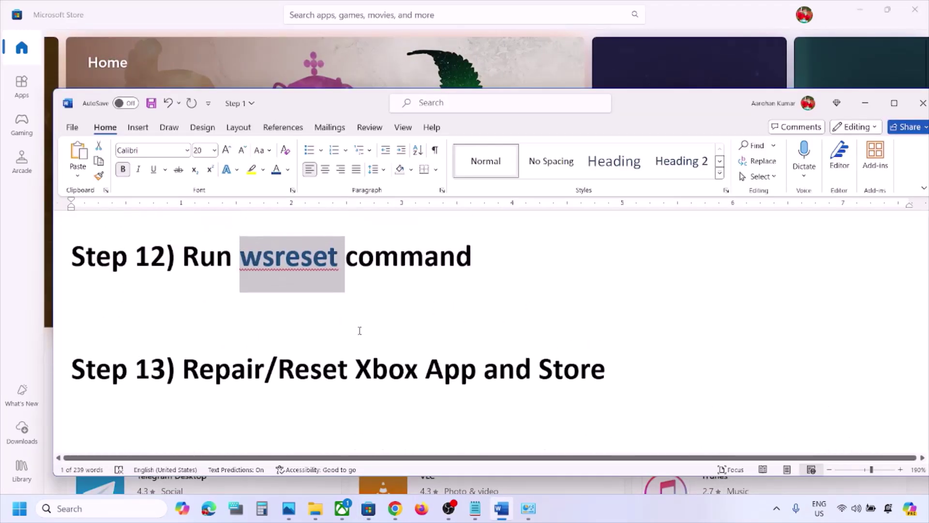
Search for xbox, open the Xbox app's settings and repair it
left_click(97, 508)
type("xbox")
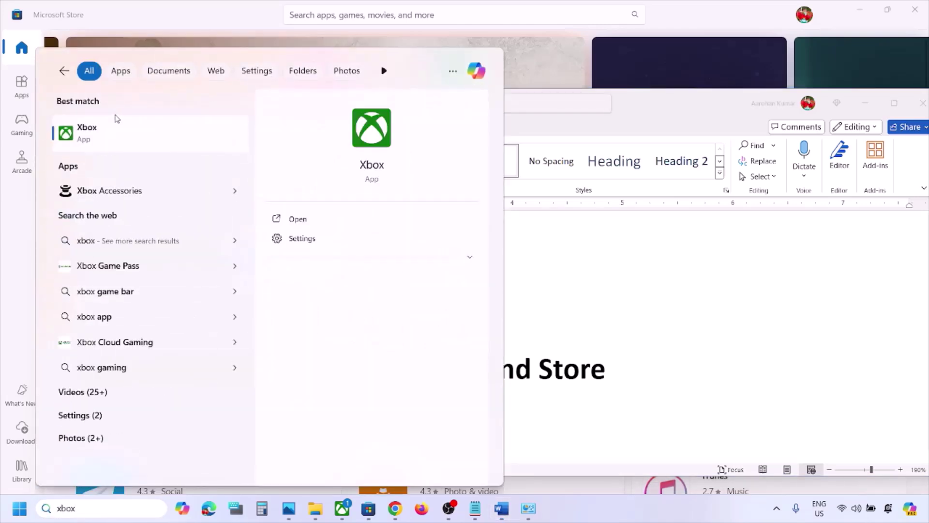
right_click(110, 136)
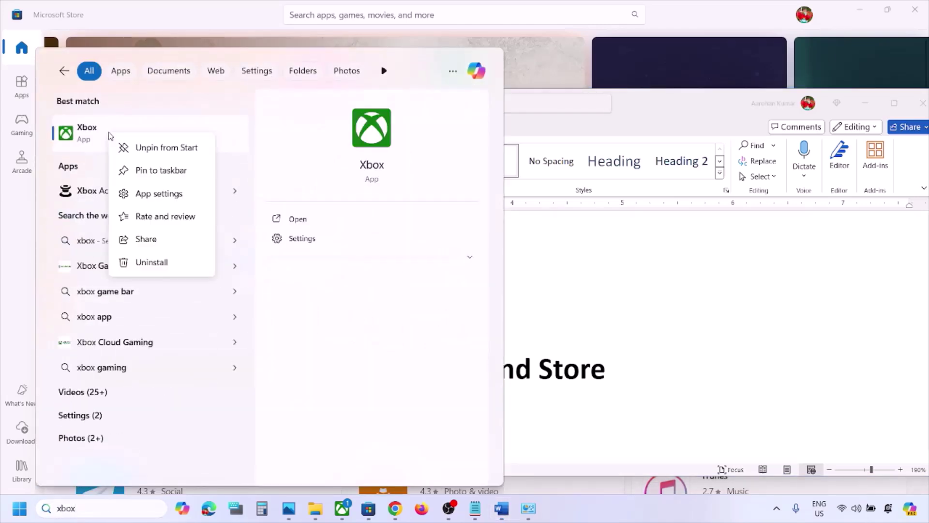
left_click(176, 194)
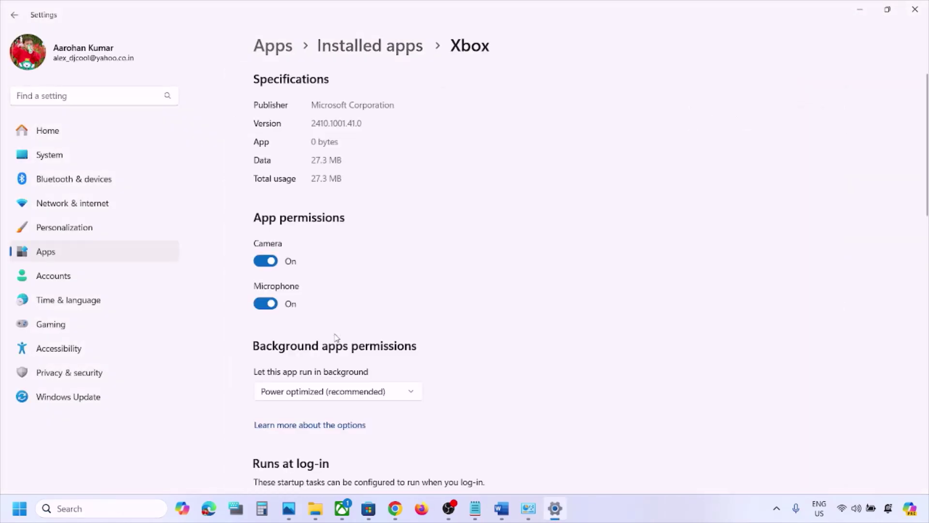
scroll(336, 337, "down", 10)
scroll(299, 361, "up", 1)
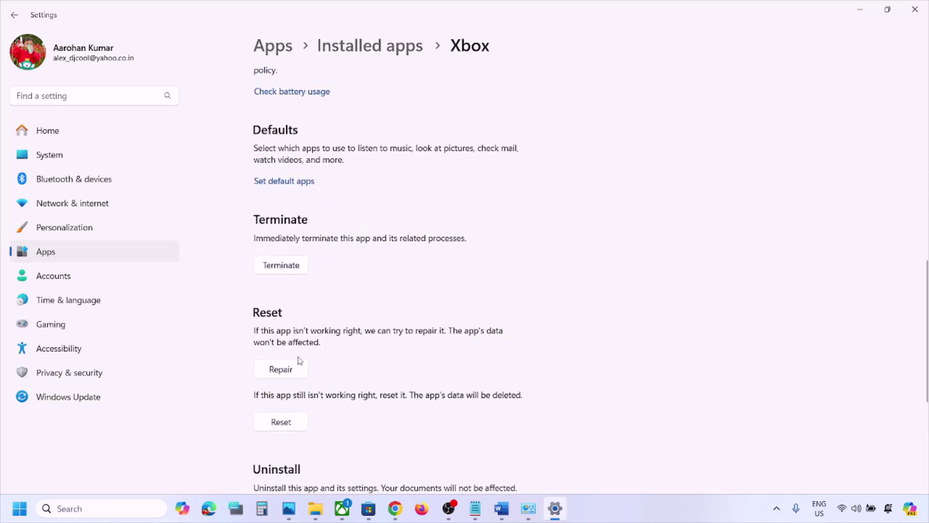
left_click(282, 370)
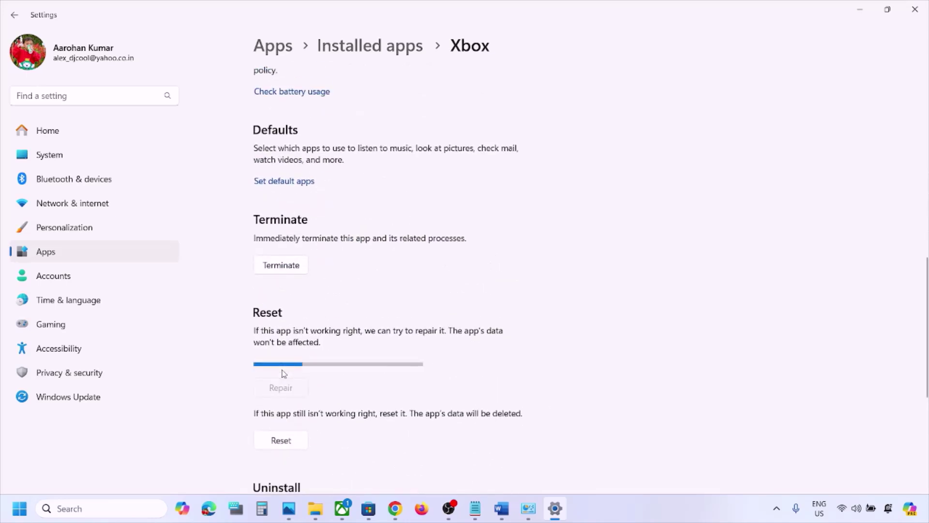
Reset the Xbox app, confirm deleting its data, and return to the Word guide
scroll(282, 373, "down", 1)
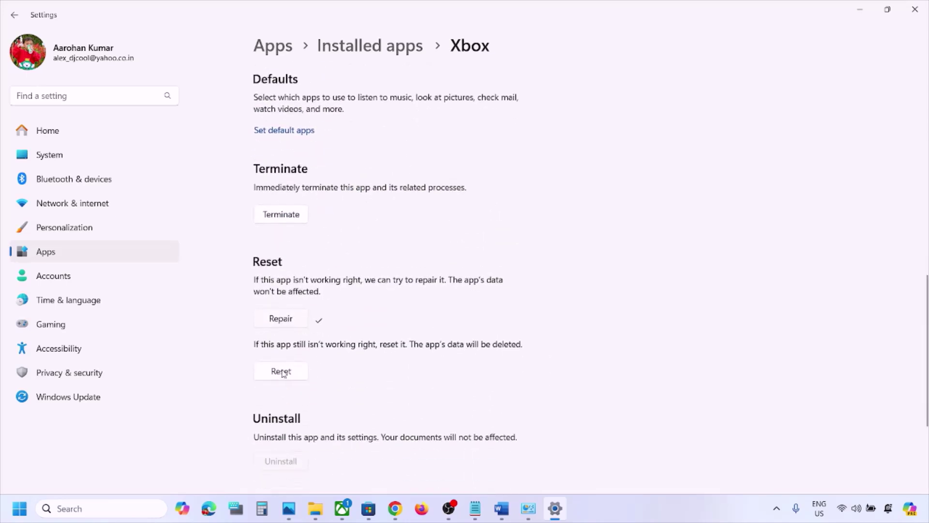
left_click(281, 372)
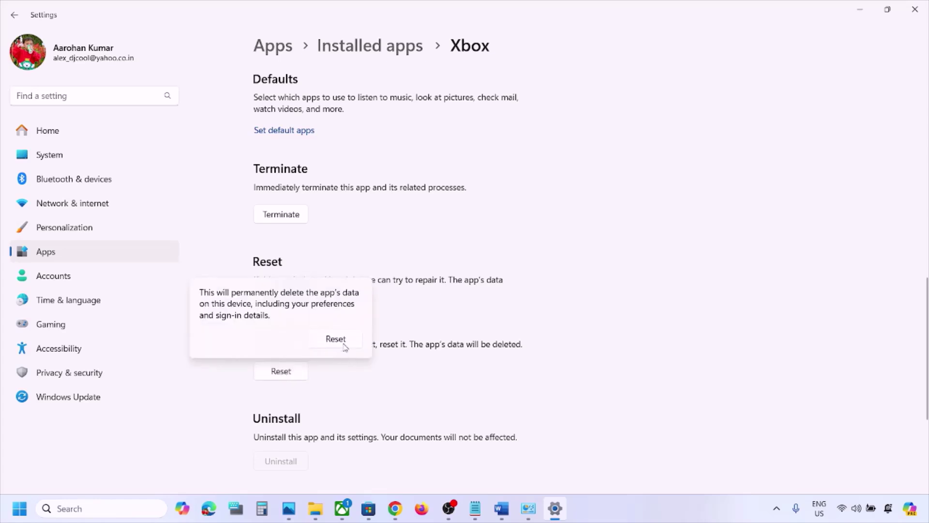
left_click(336, 339)
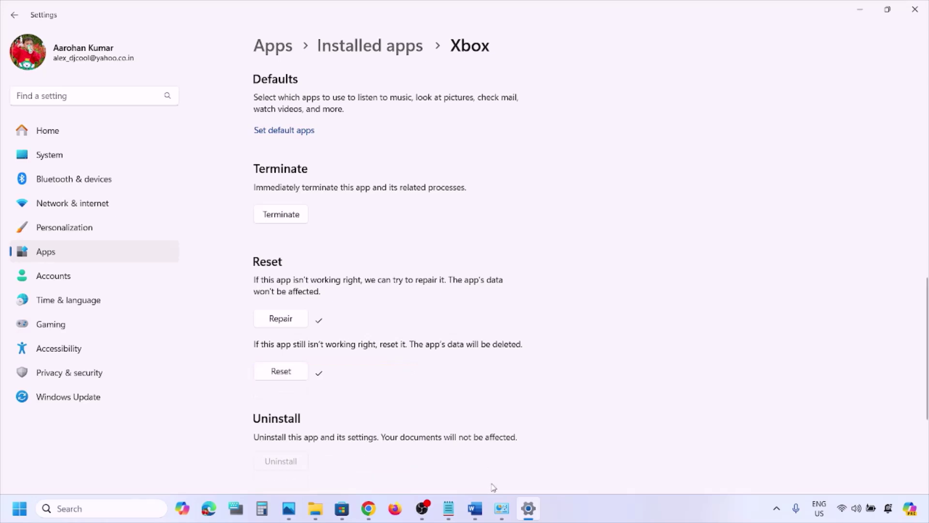
left_click(475, 508)
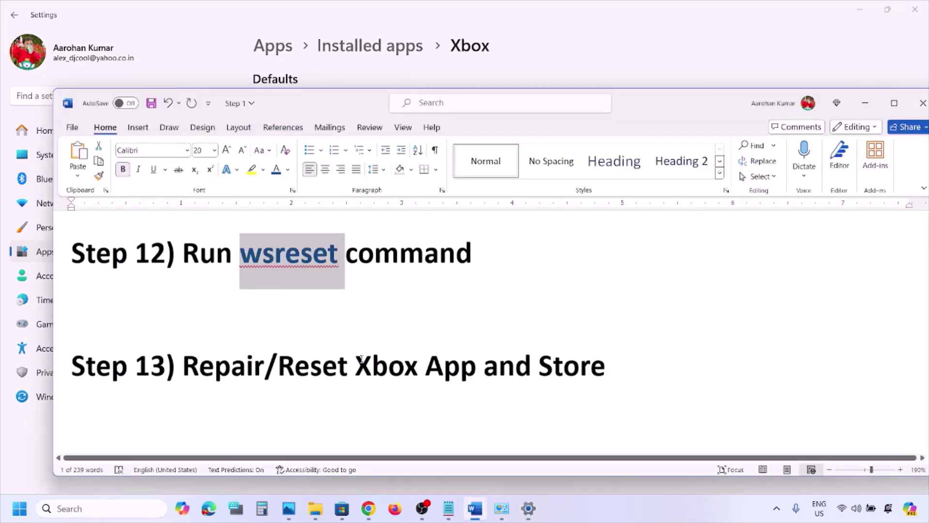
Search for store and open Microsoft Store's App settings page
scroll(362, 359, "down", 1)
left_click(107, 512)
type("store")
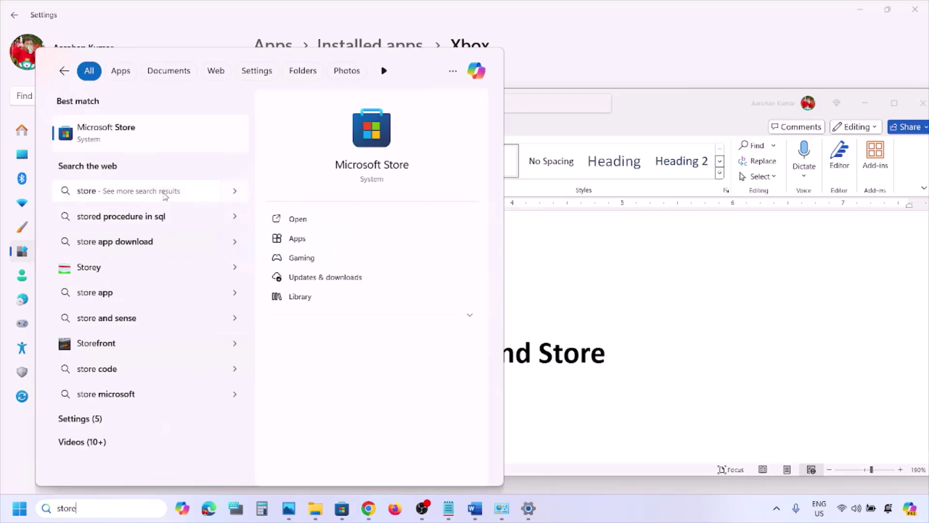
right_click(118, 144)
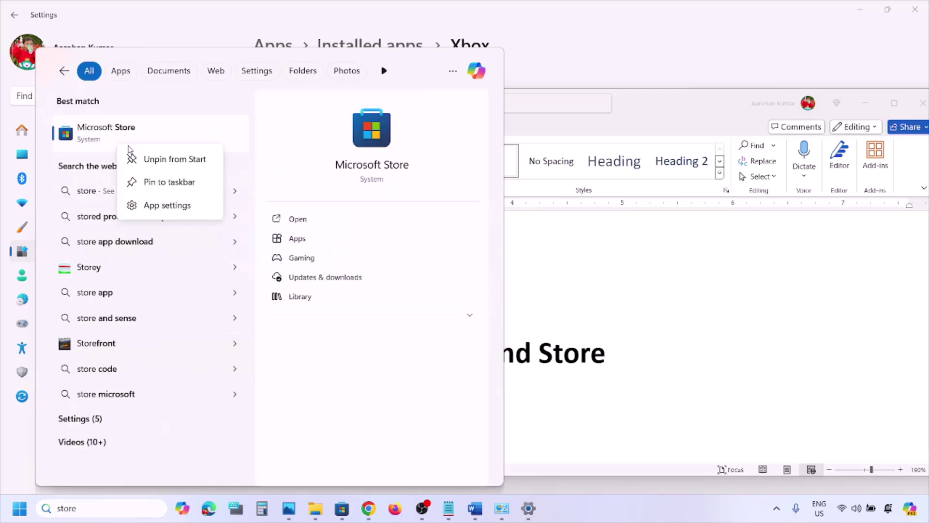
left_click(164, 207)
Repair Microsoft Store, then reset it and confirm deleting its data
scroll(344, 341, "down", 10)
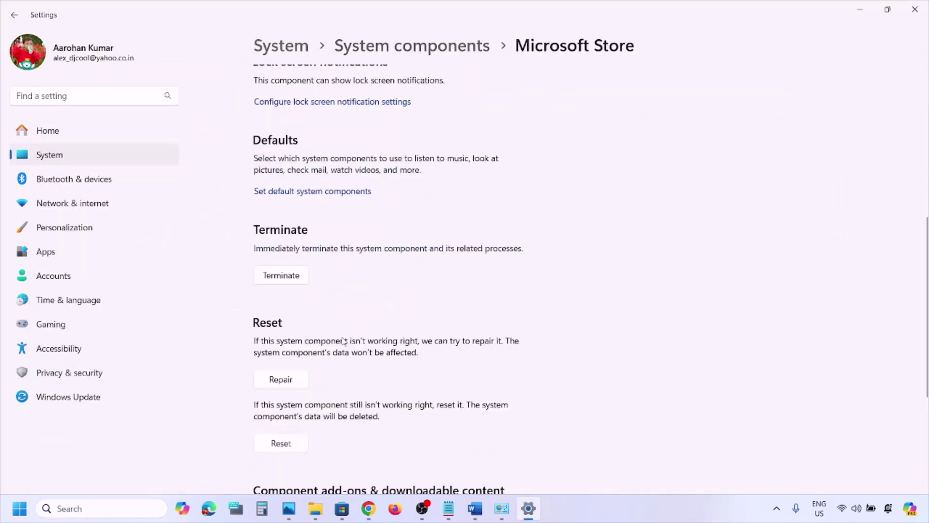
scroll(314, 311, "up", 2)
left_click(280, 292)
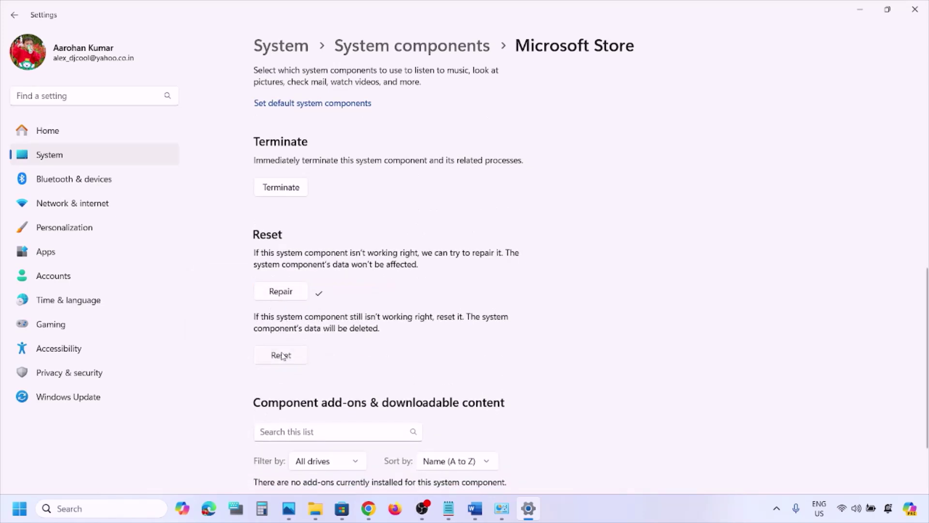
left_click(282, 356)
left_click(348, 325)
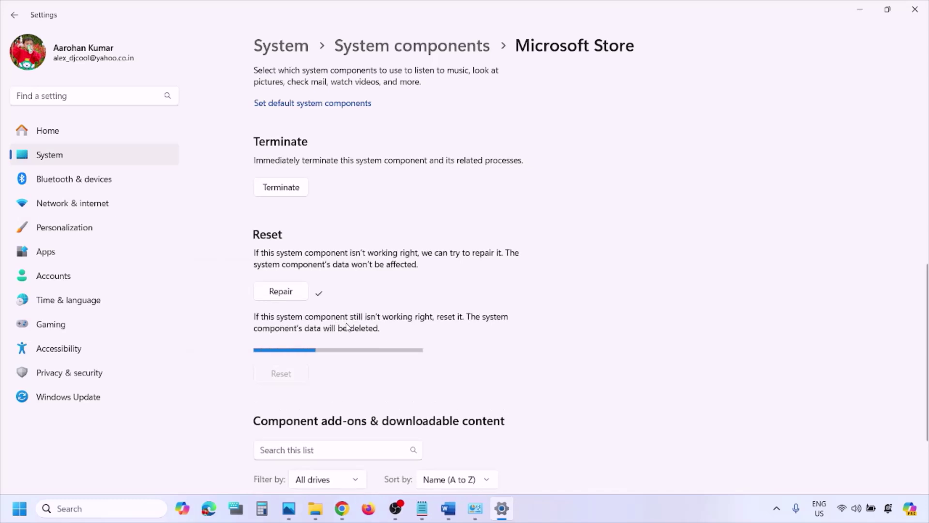